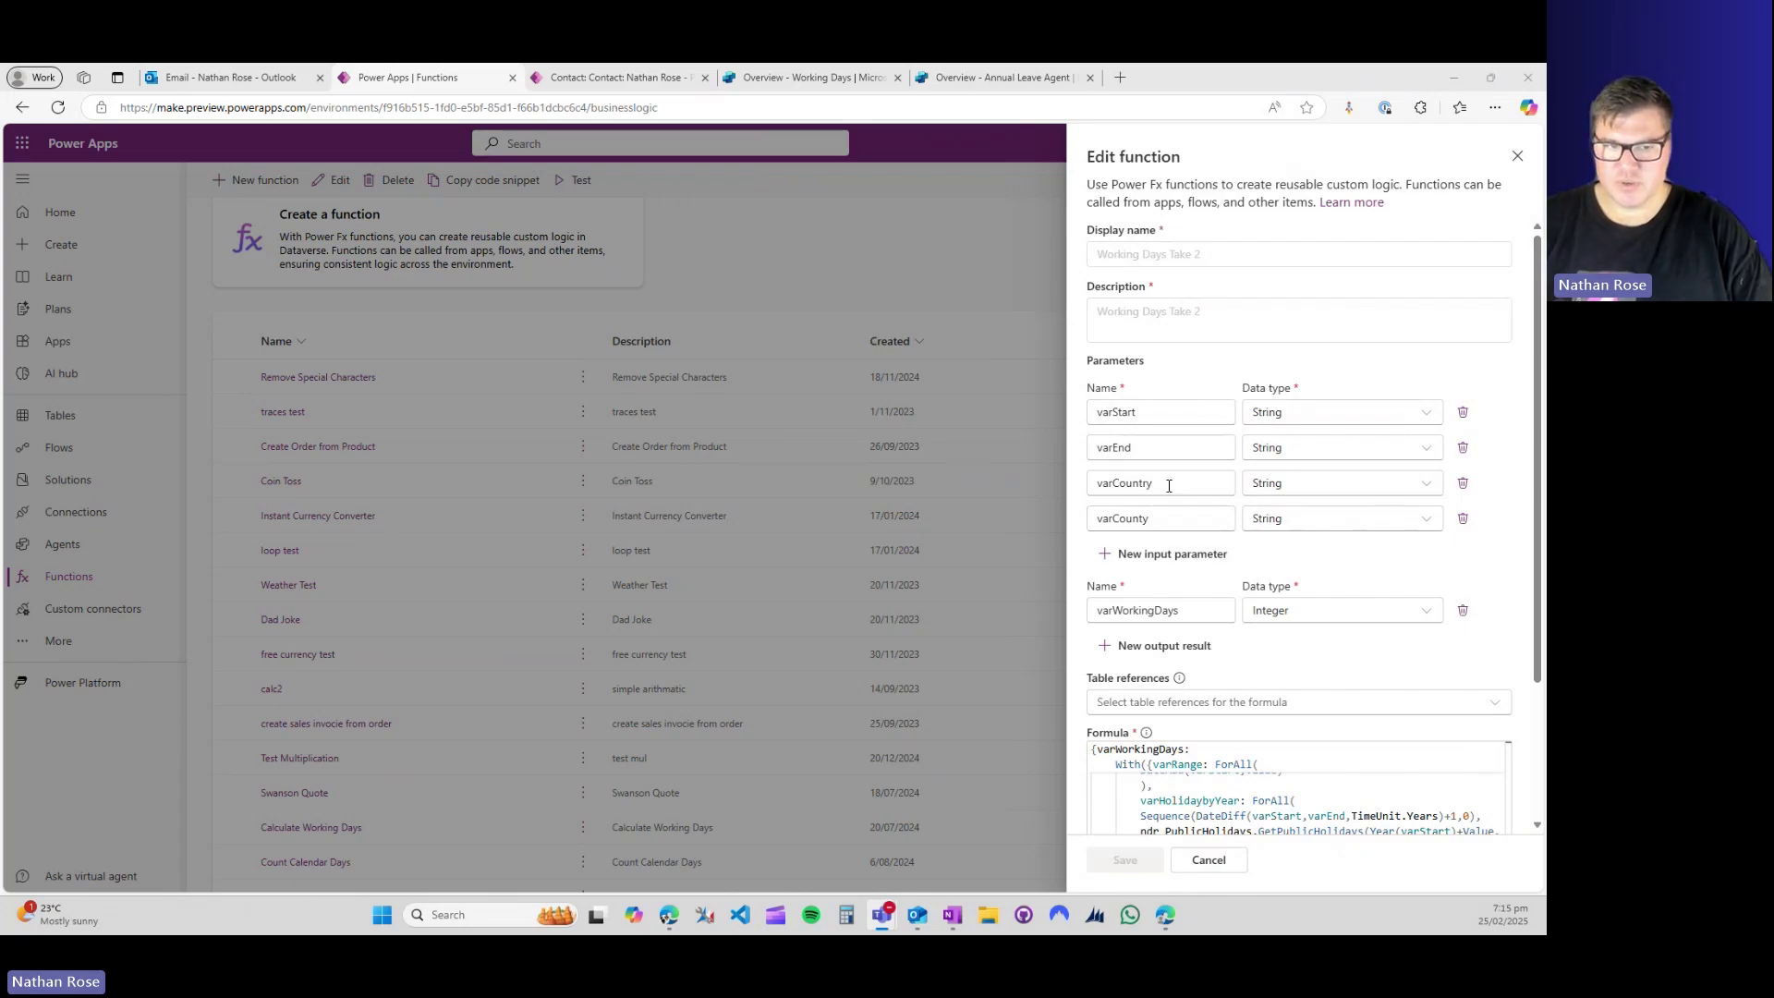
pyautogui.scroll(-1, 1173, 477)
pyautogui.scroll(-1, 1173, 476)
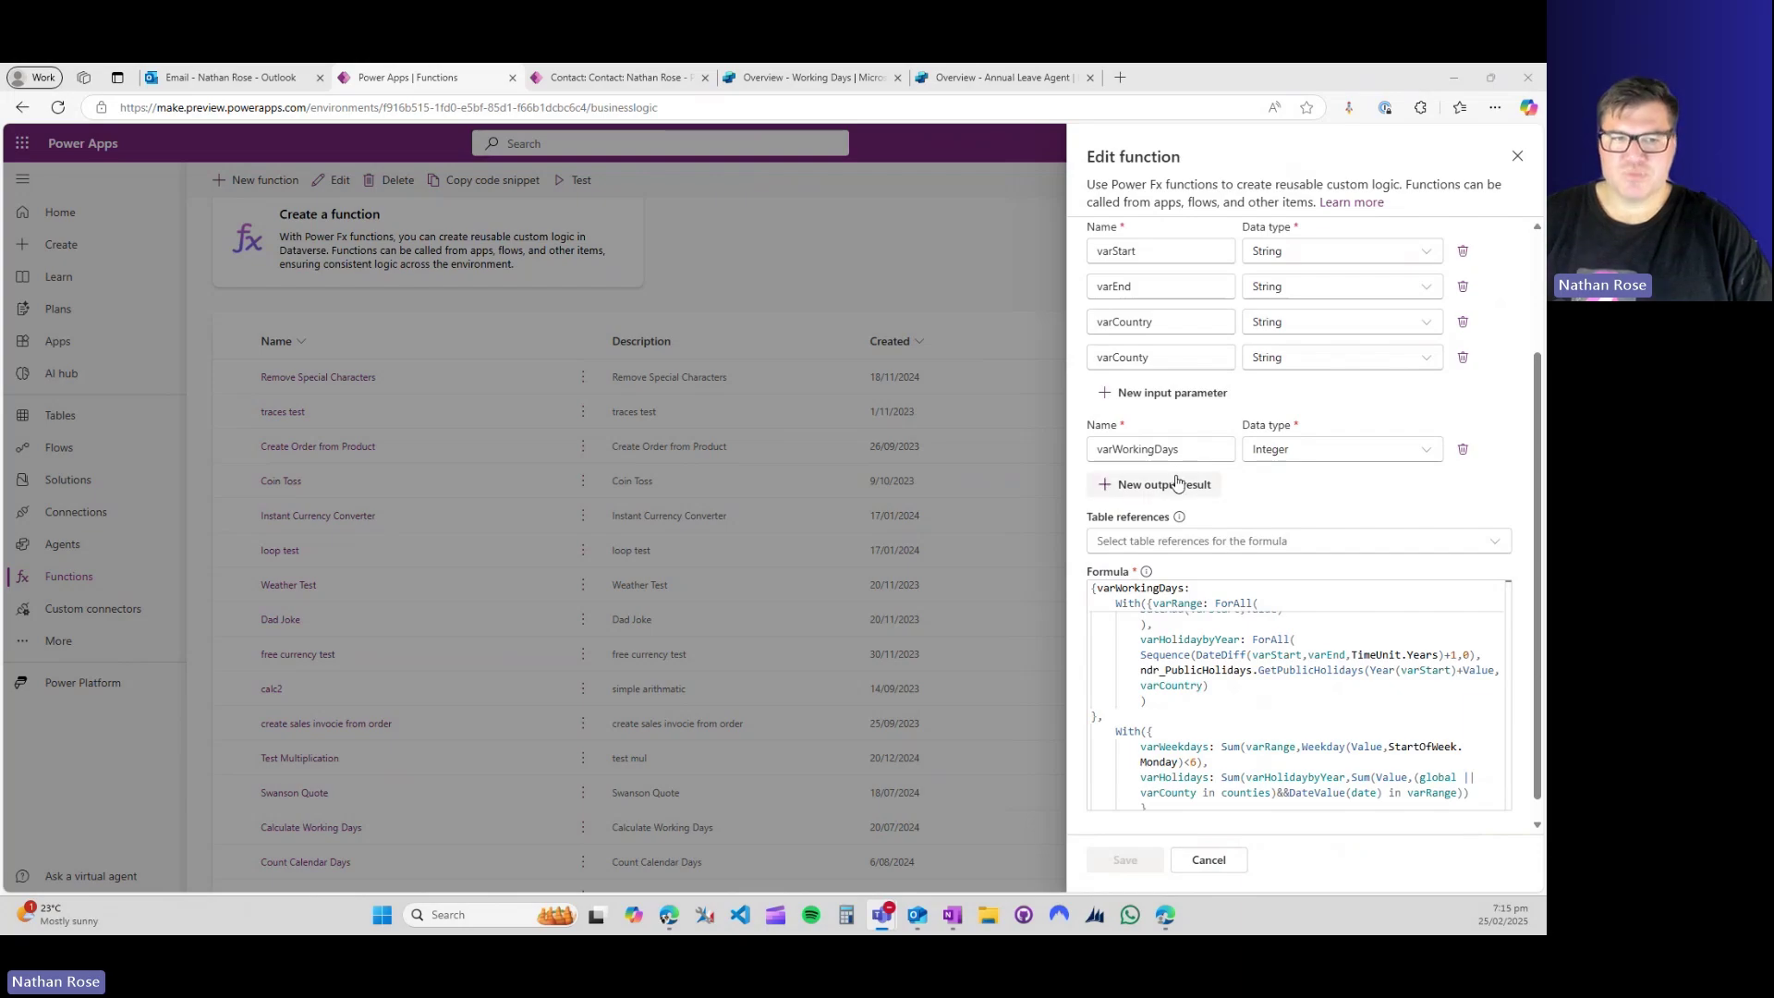
pyautogui.scroll(-1, 1314, 495)
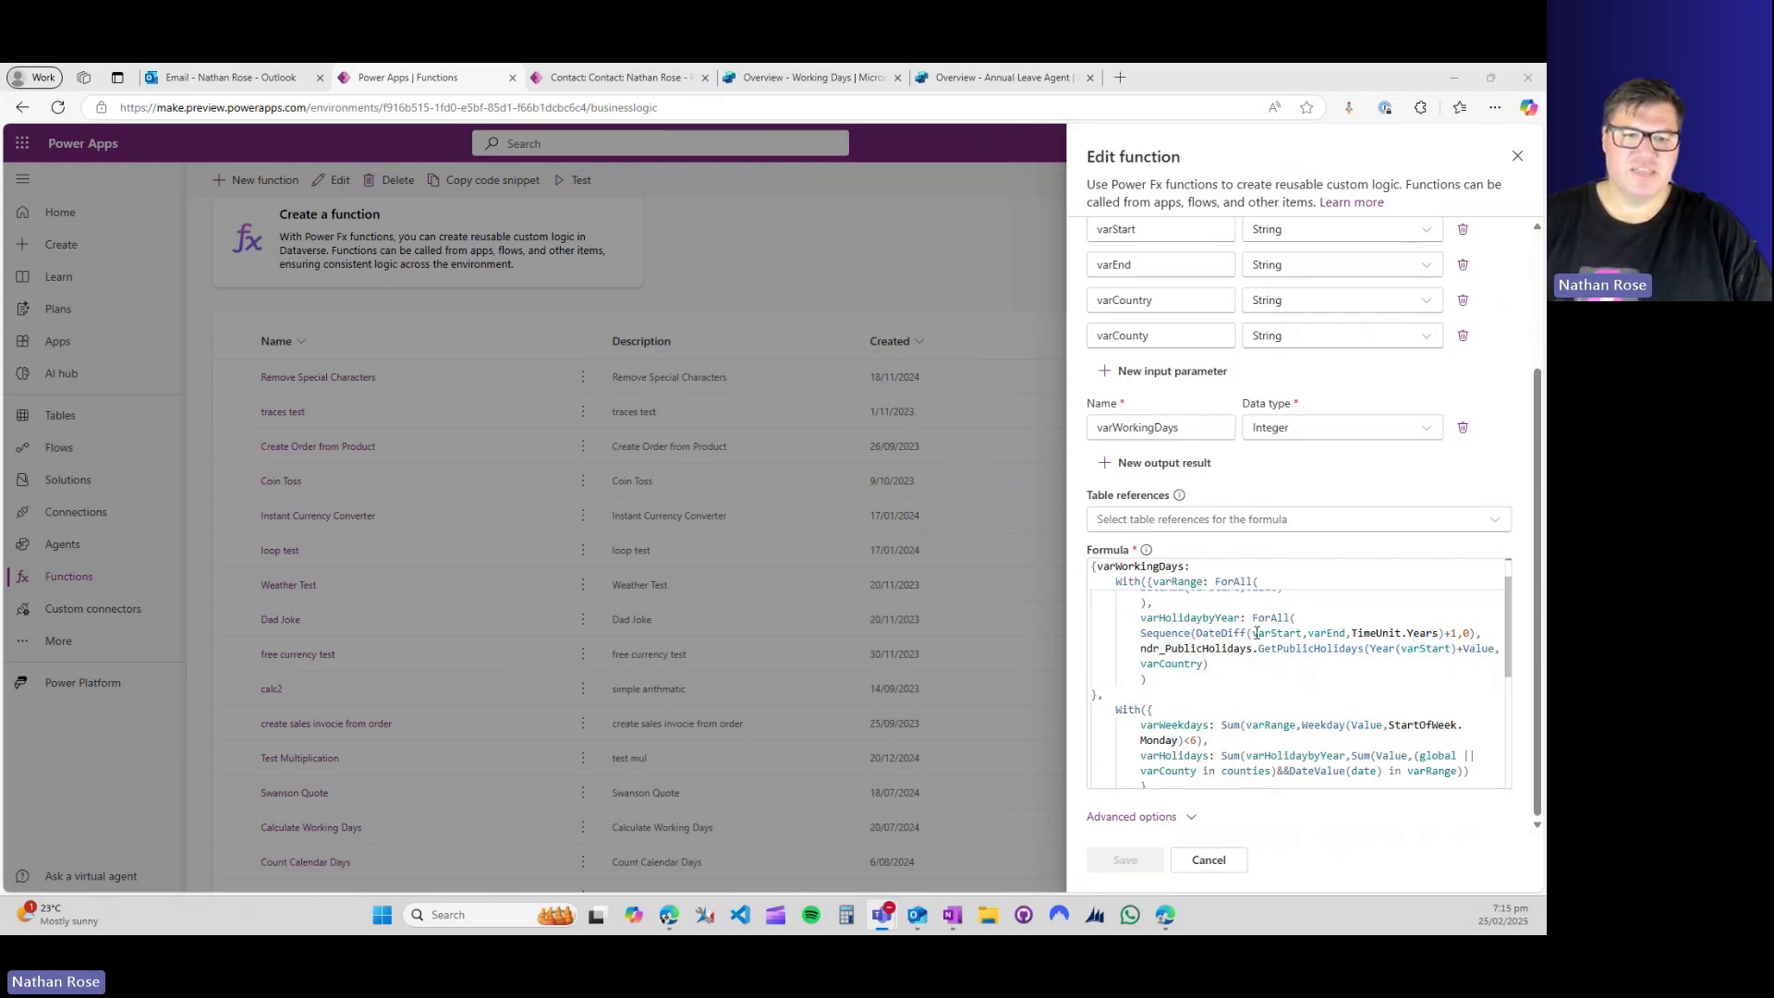
pyautogui.scroll(-1, 1257, 634)
pyautogui.scroll(1, 1269, 638)
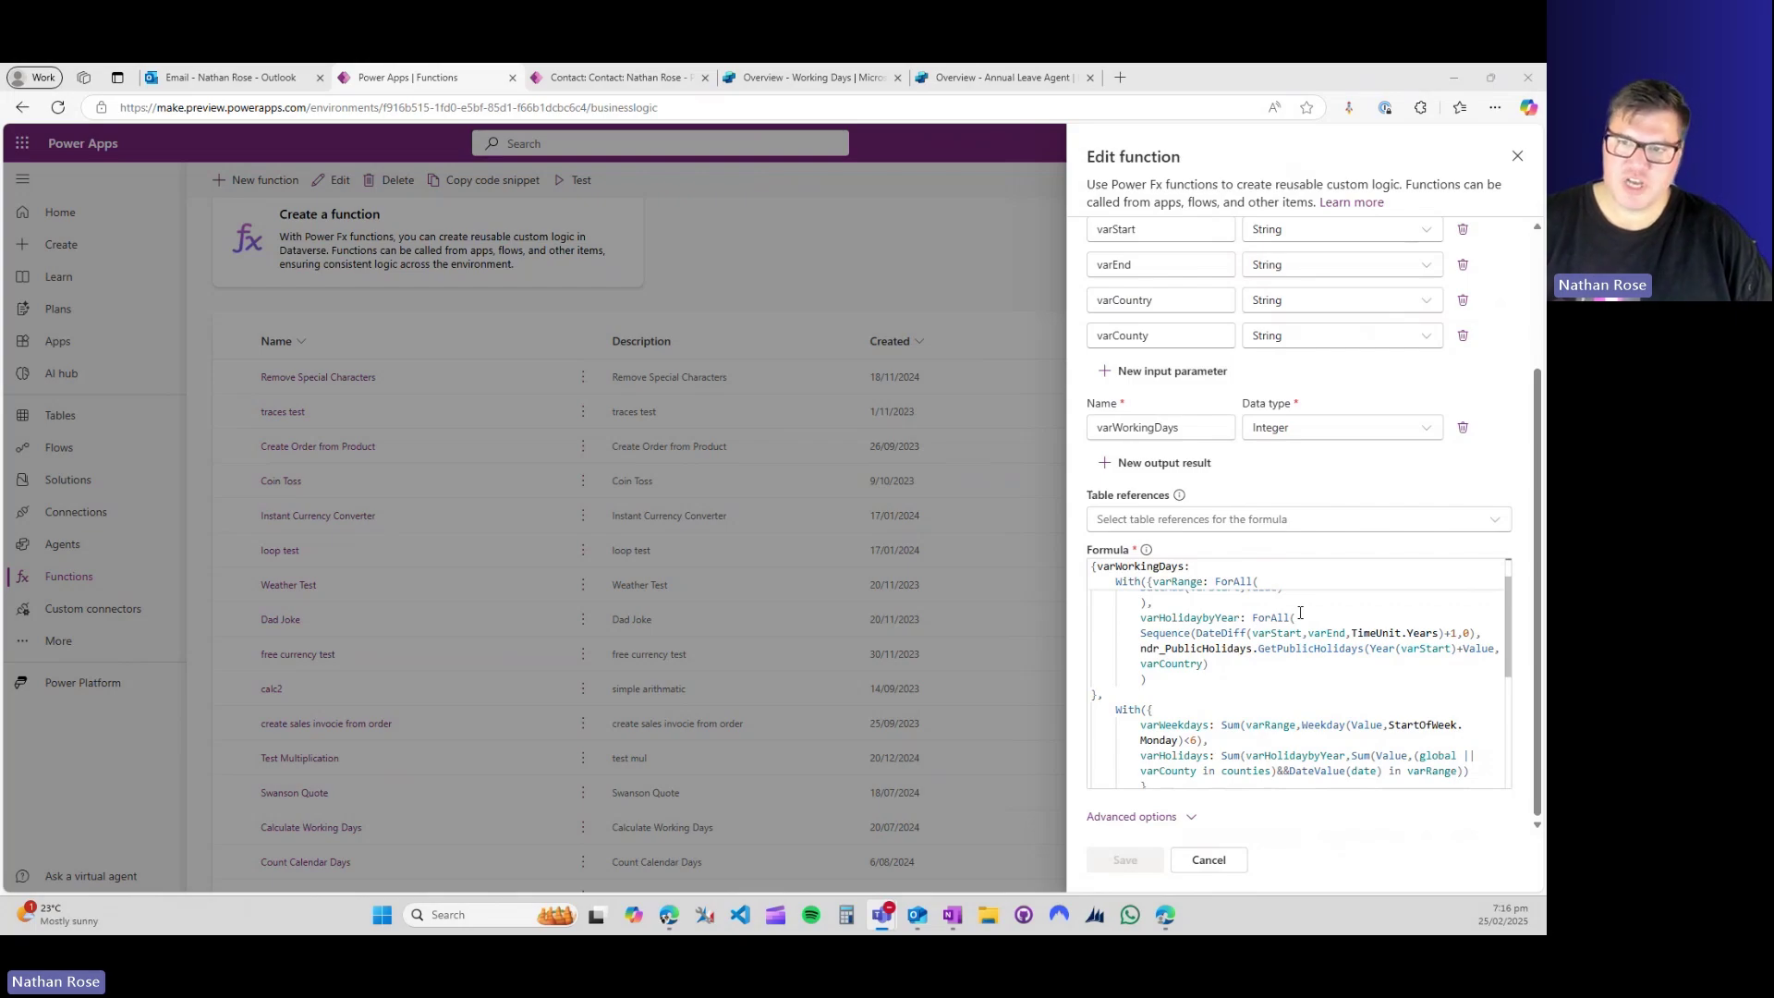
pyautogui.scroll(-1, 1317, 651)
pyautogui.scroll(-1, 1352, 696)
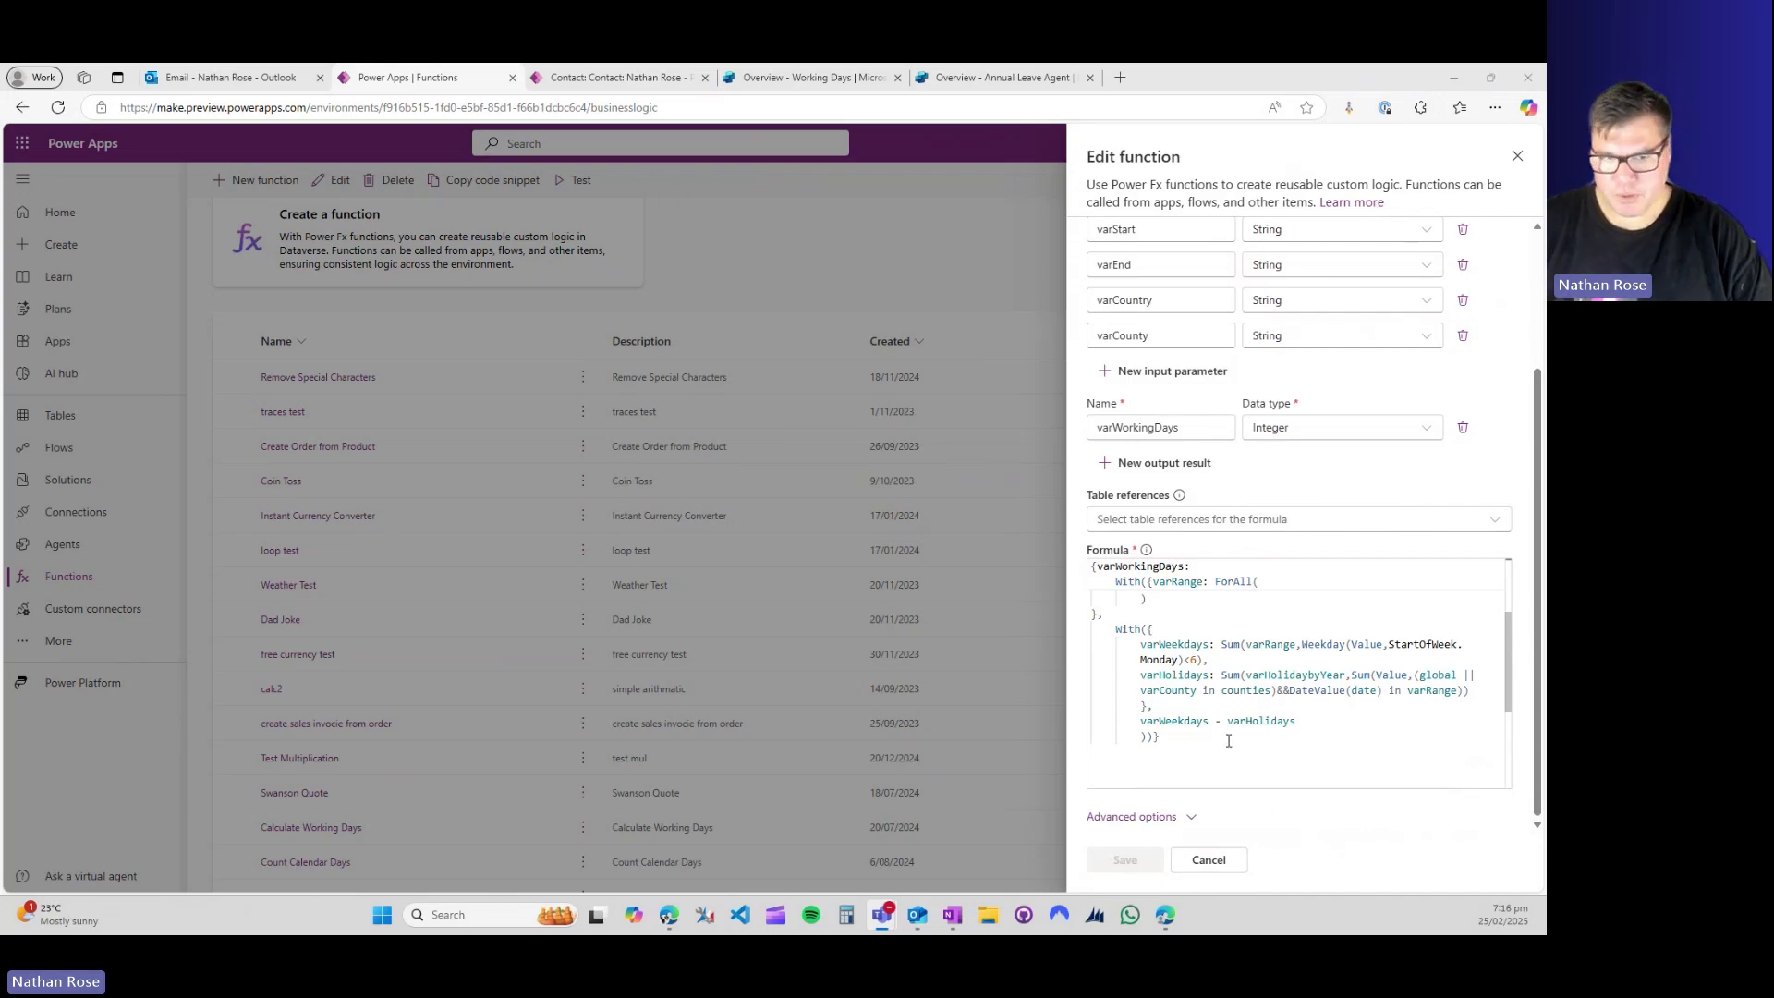
pyautogui.hotkey('ctrl', 'v')
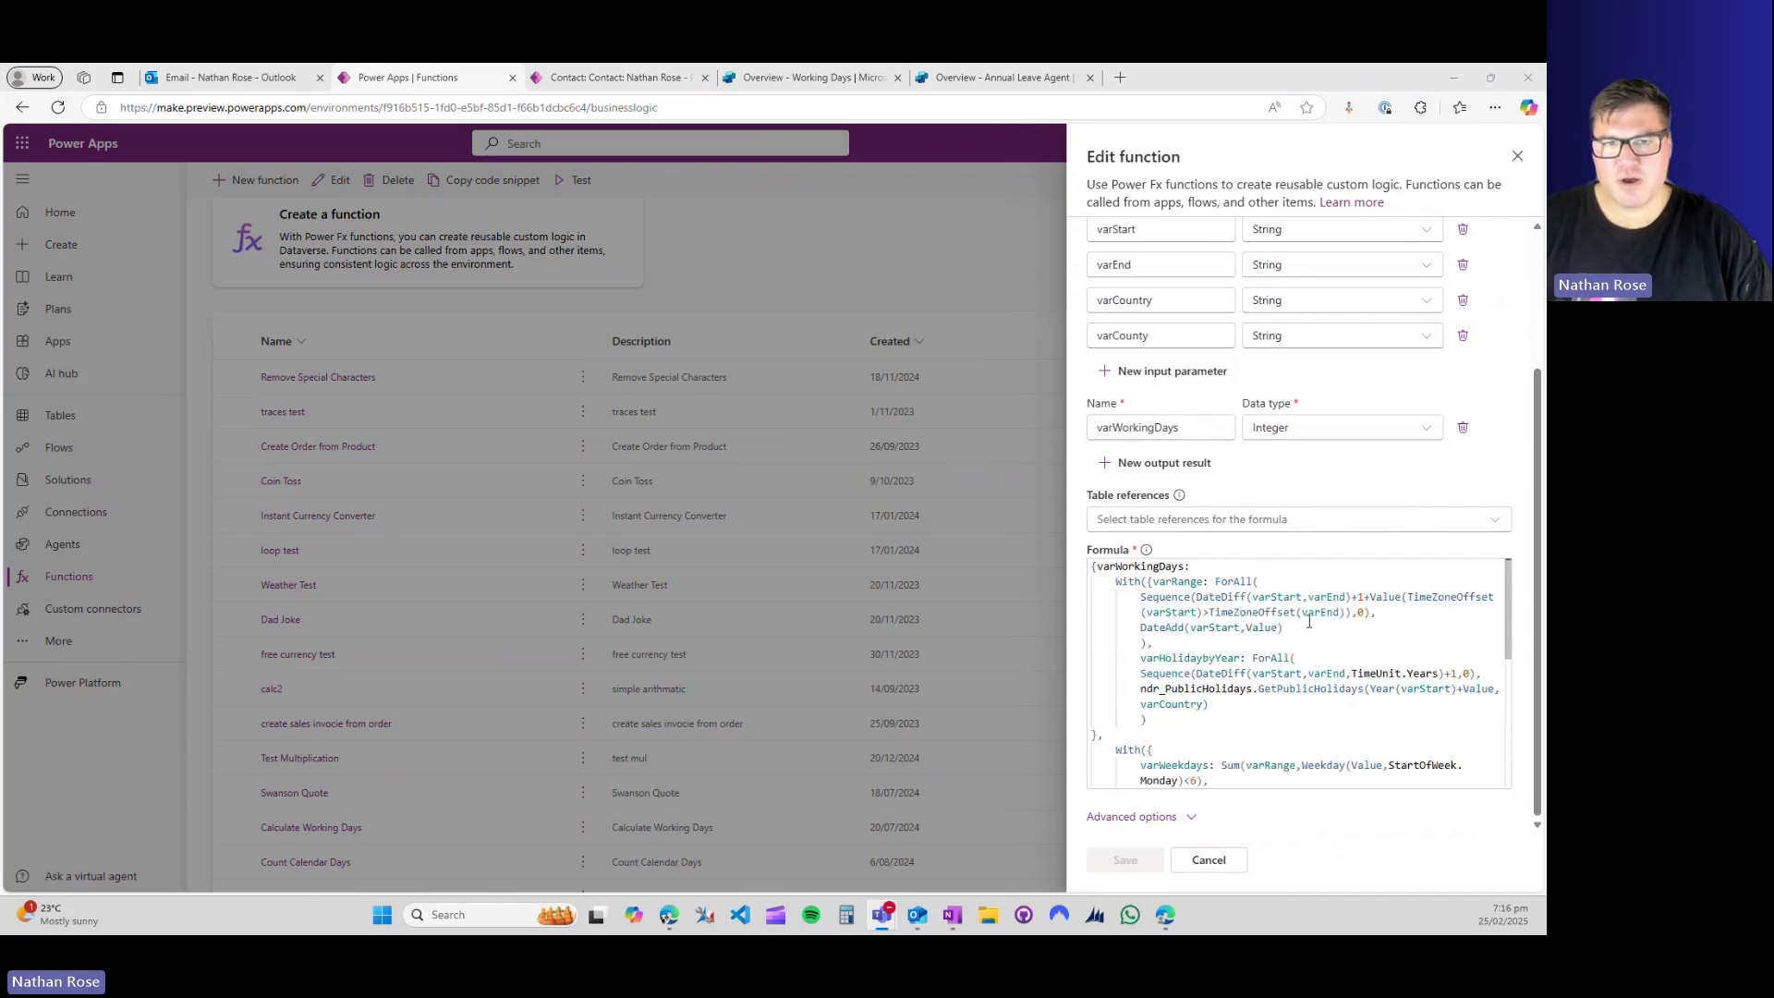
pyautogui.scroll(3, 1313, 528)
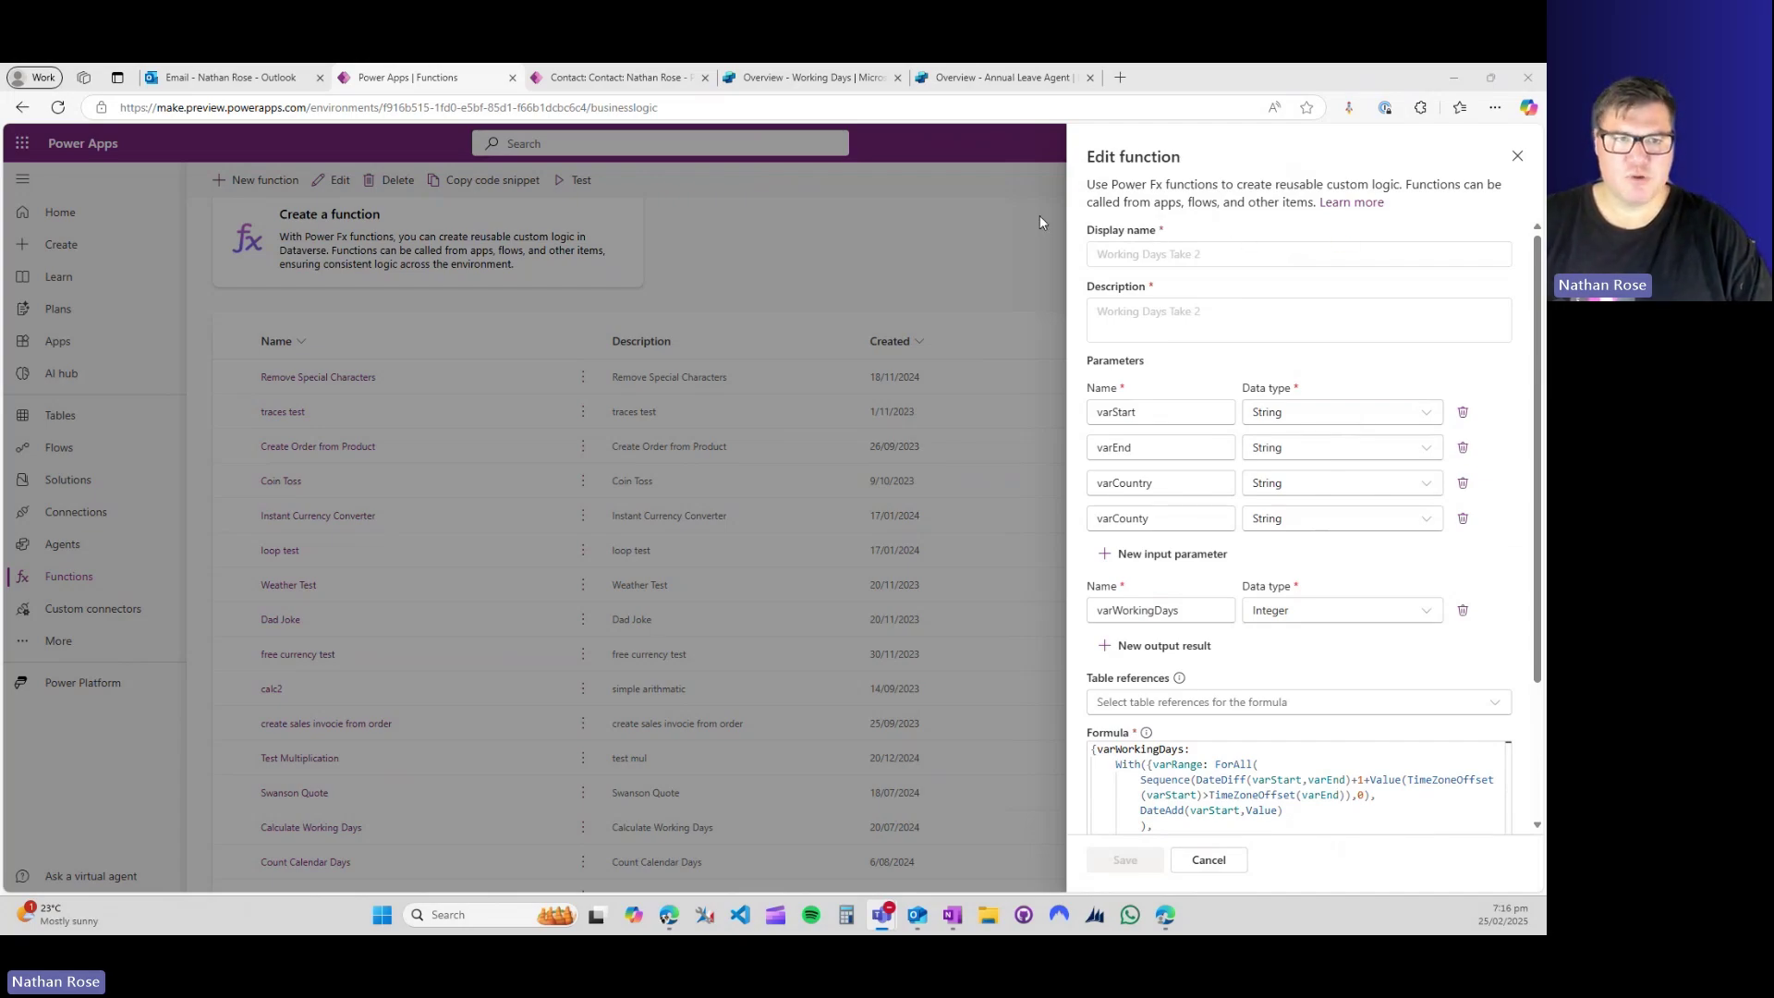
# Show the Working Days agent's Actions list with the enabled Working days calculation action.
pyautogui.click(858, 77)
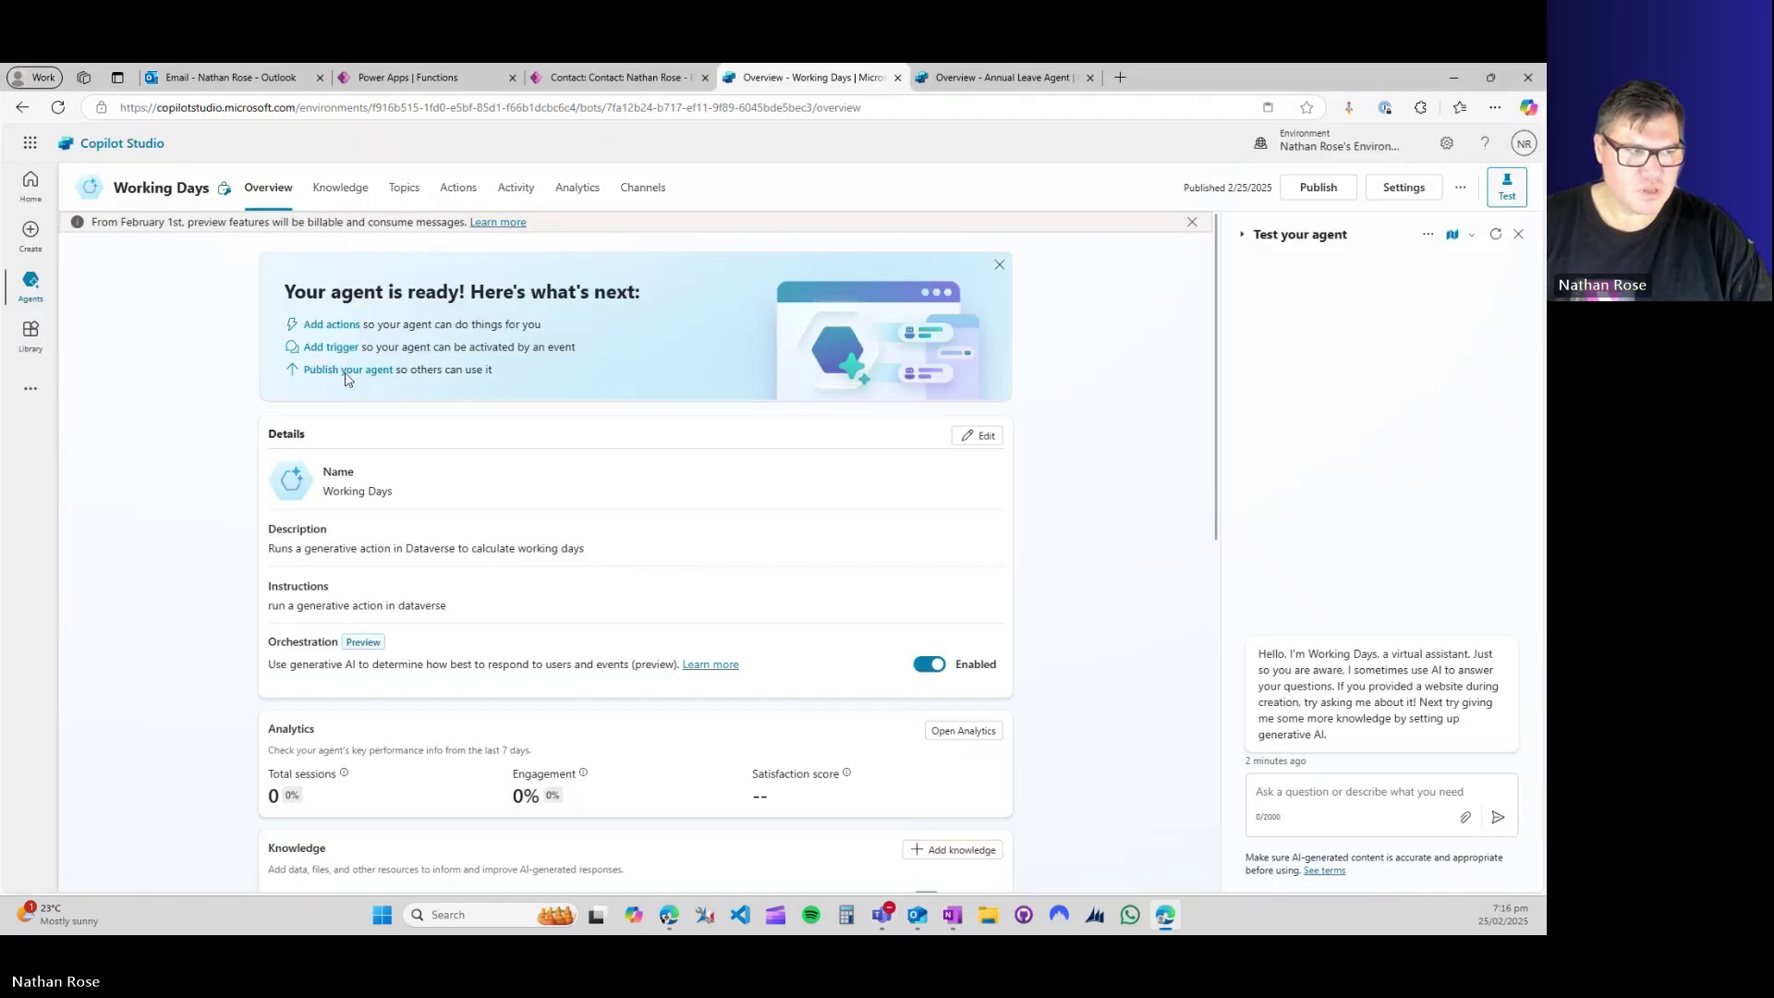
pyautogui.click(458, 188)
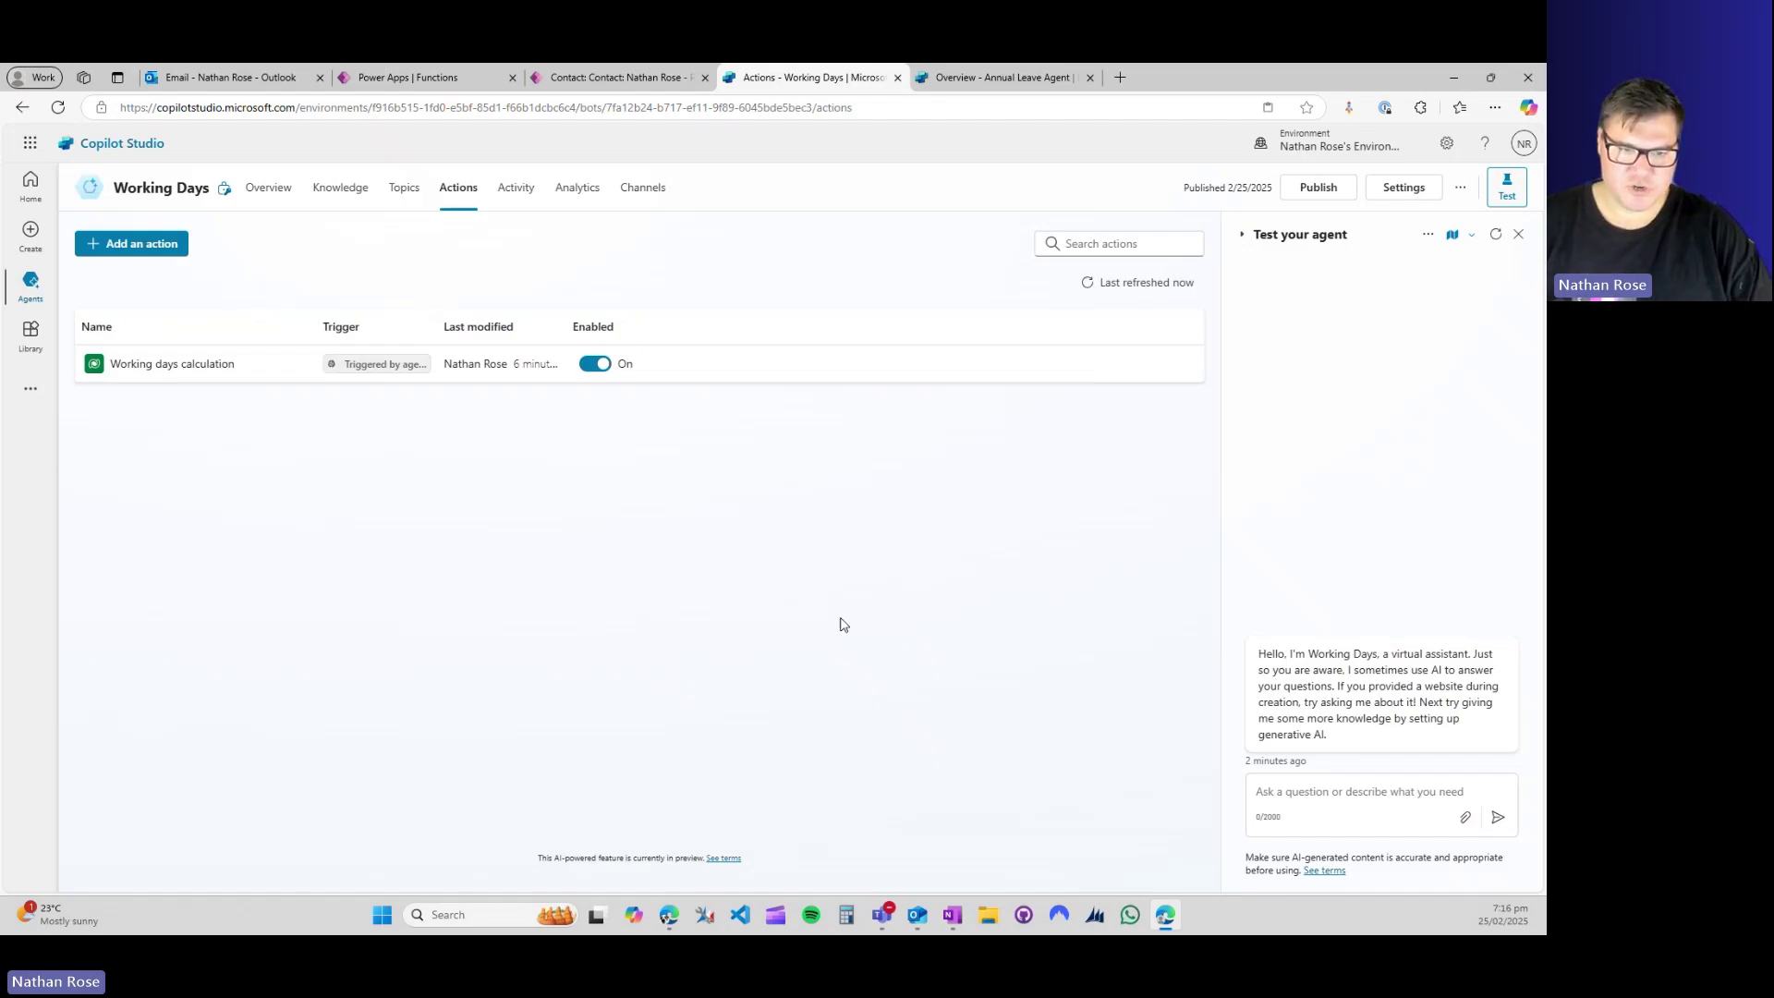
# Test-chat 'calculate working days' with NZ, NZ-AUK, 25/02/2025 and 31/03/2025, returning 25 working days.
pyautogui.click(1327, 790)
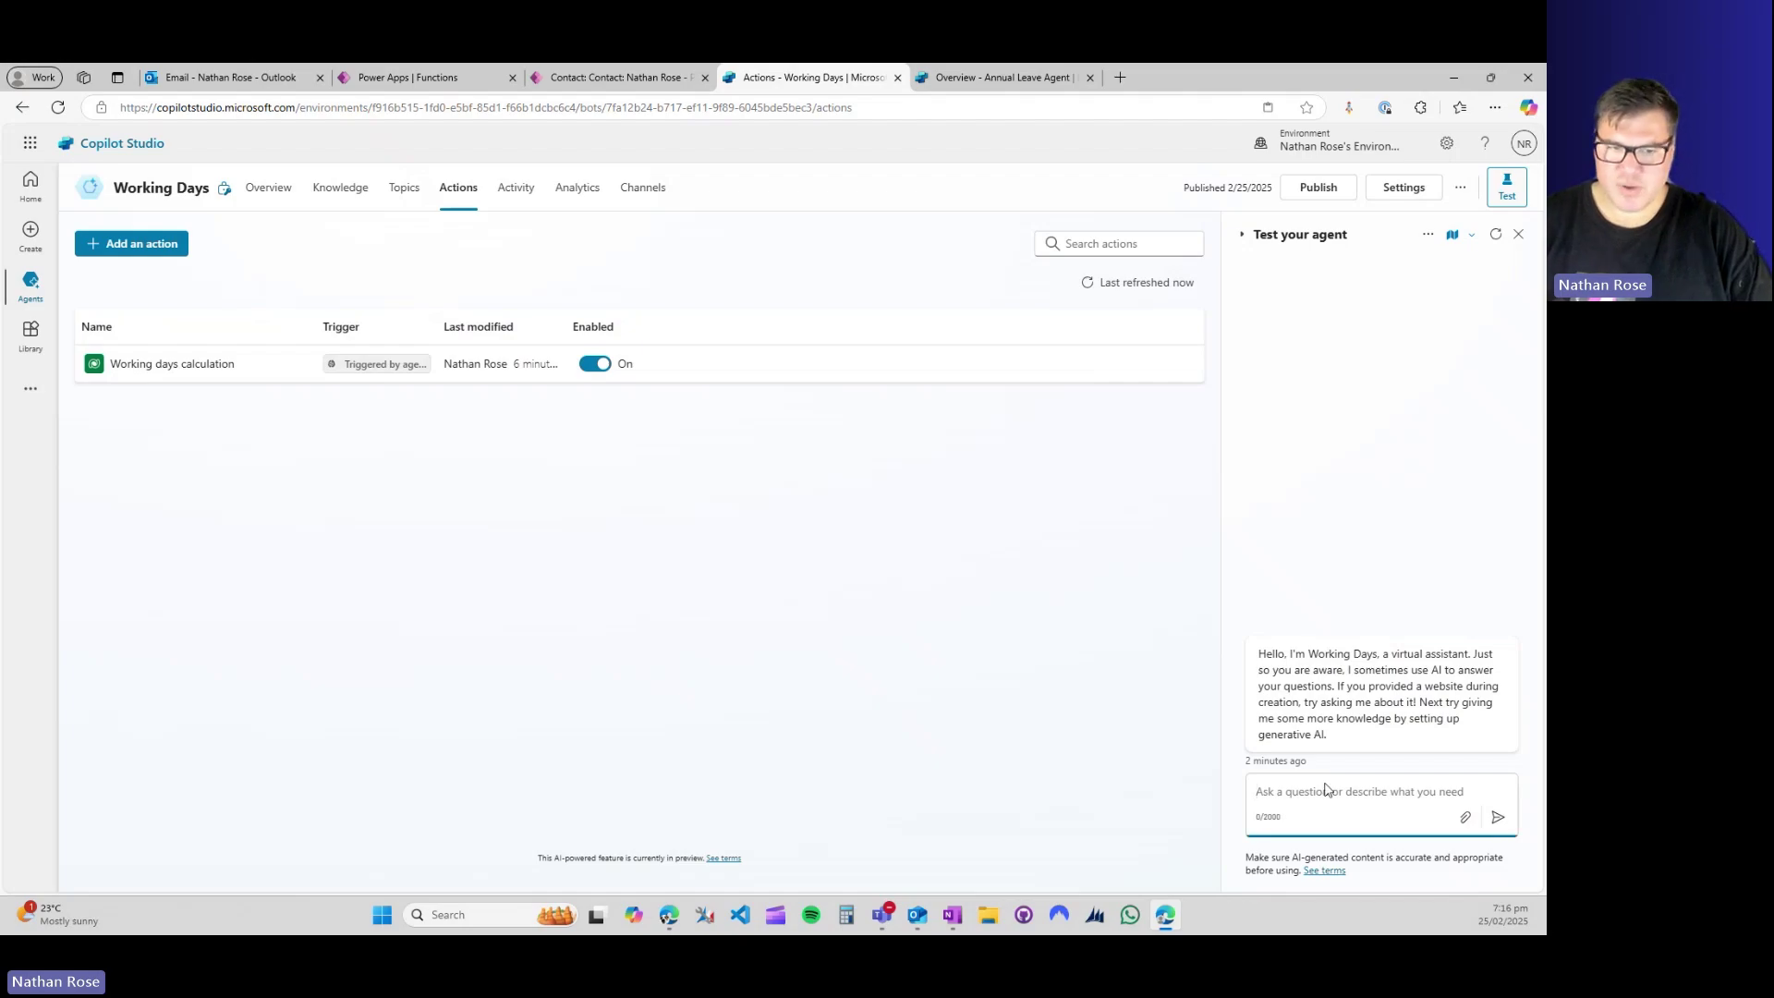
pyautogui.write('calcu')
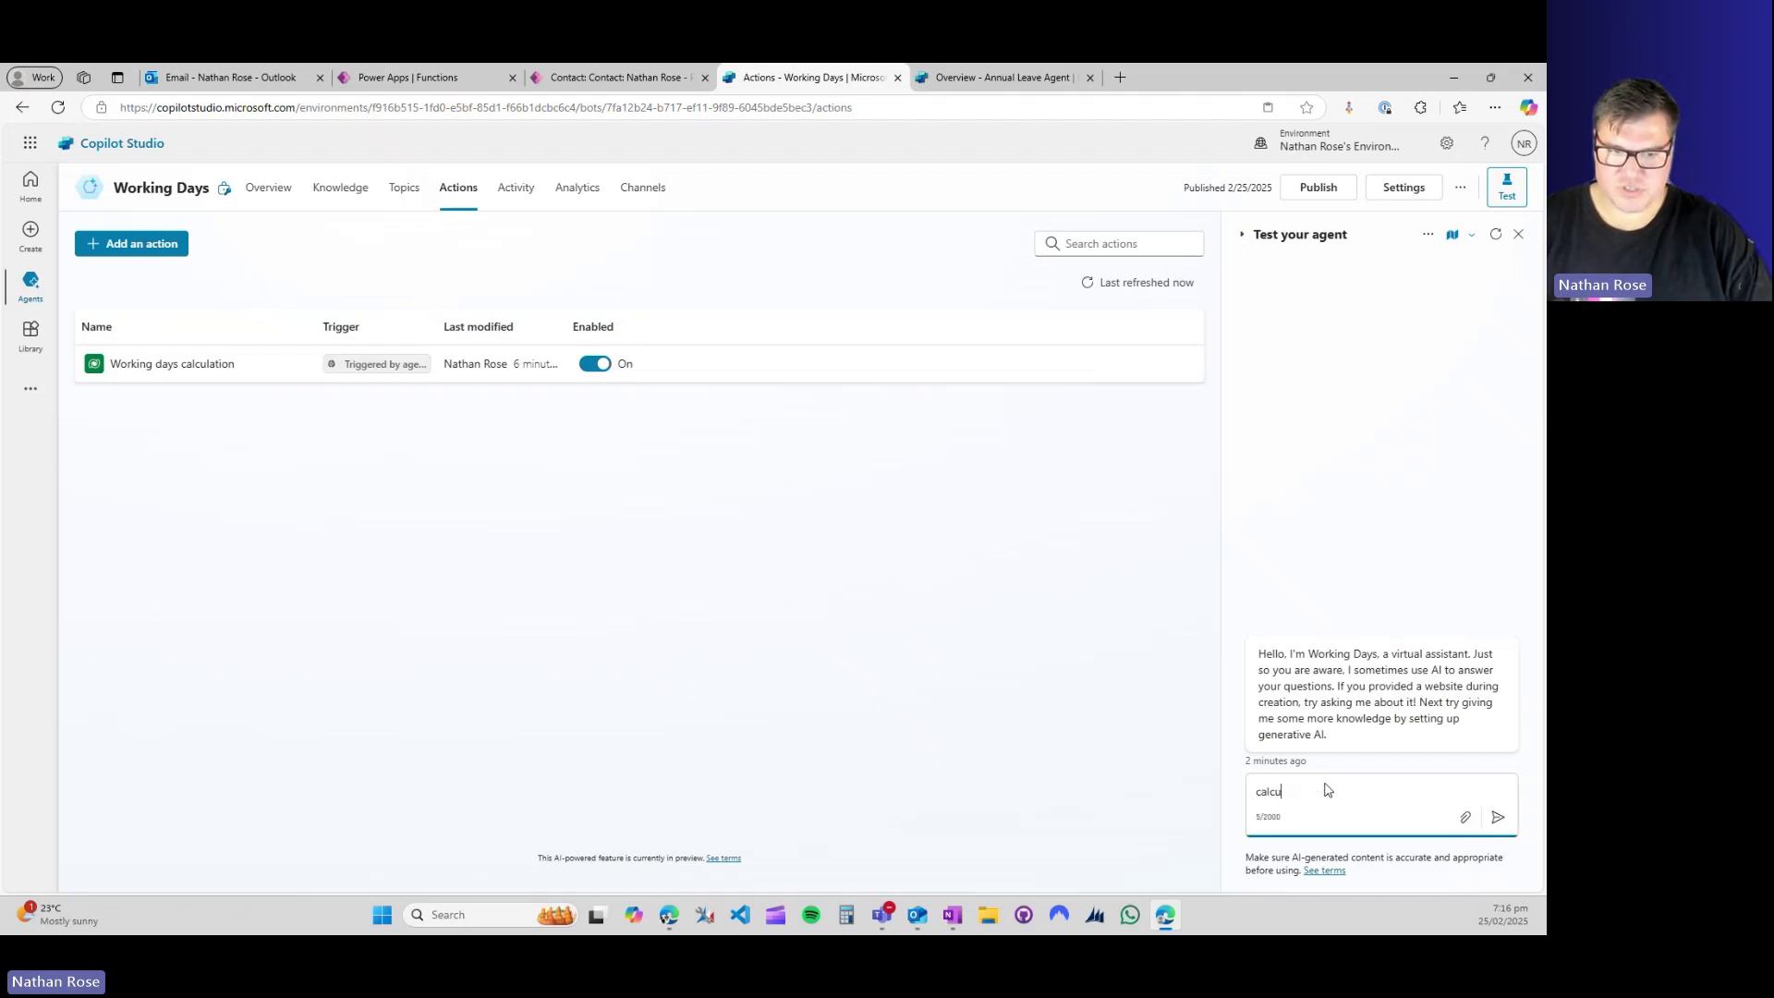
pyautogui.write('late working days')
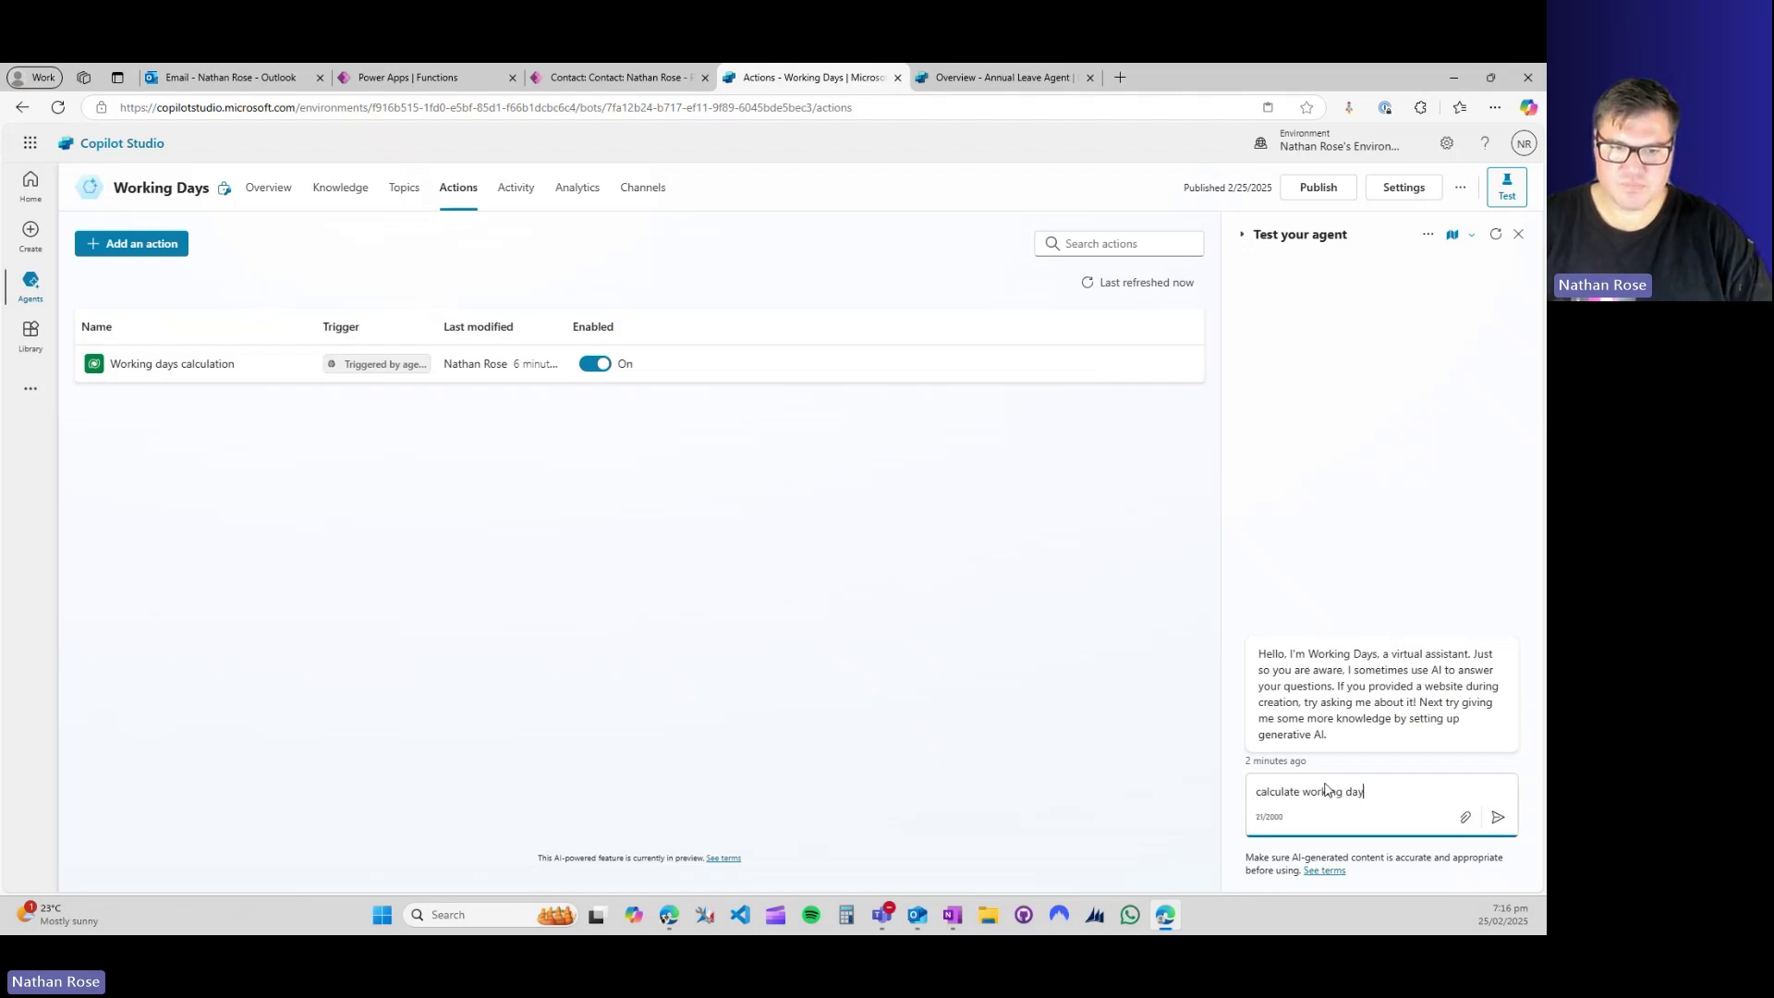
pyautogui.press('Return')
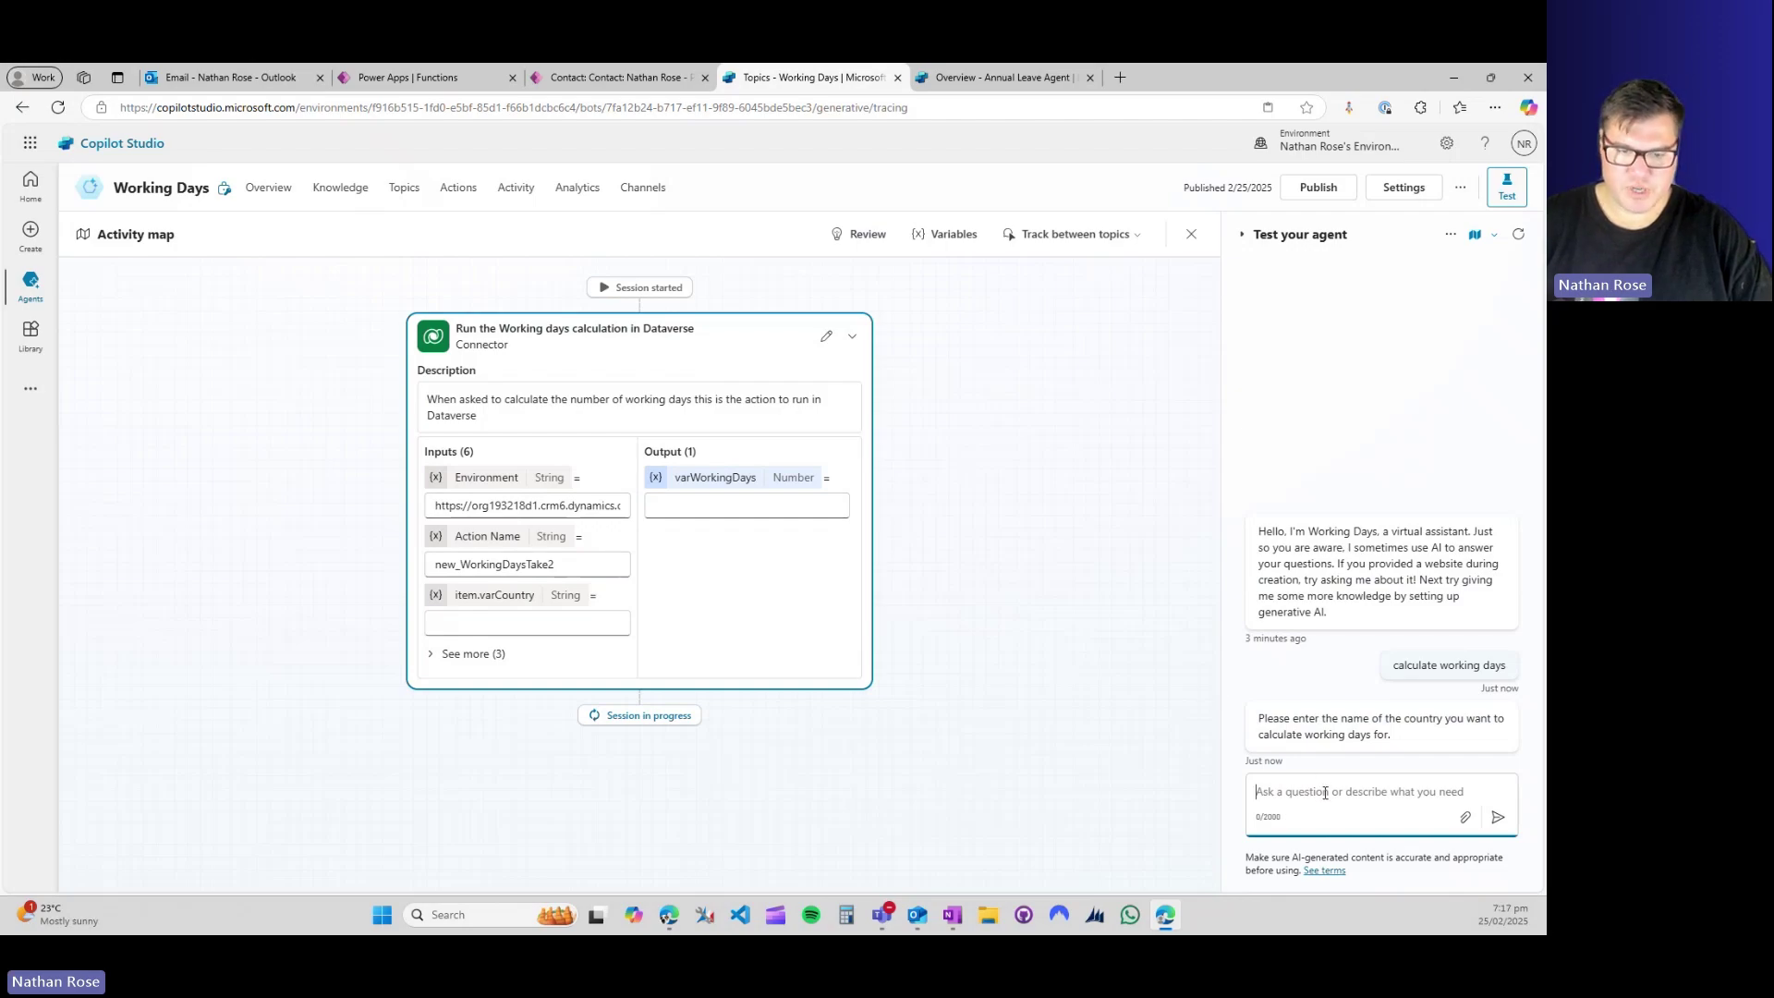
pyautogui.write('NZ')
pyautogui.press('Return')
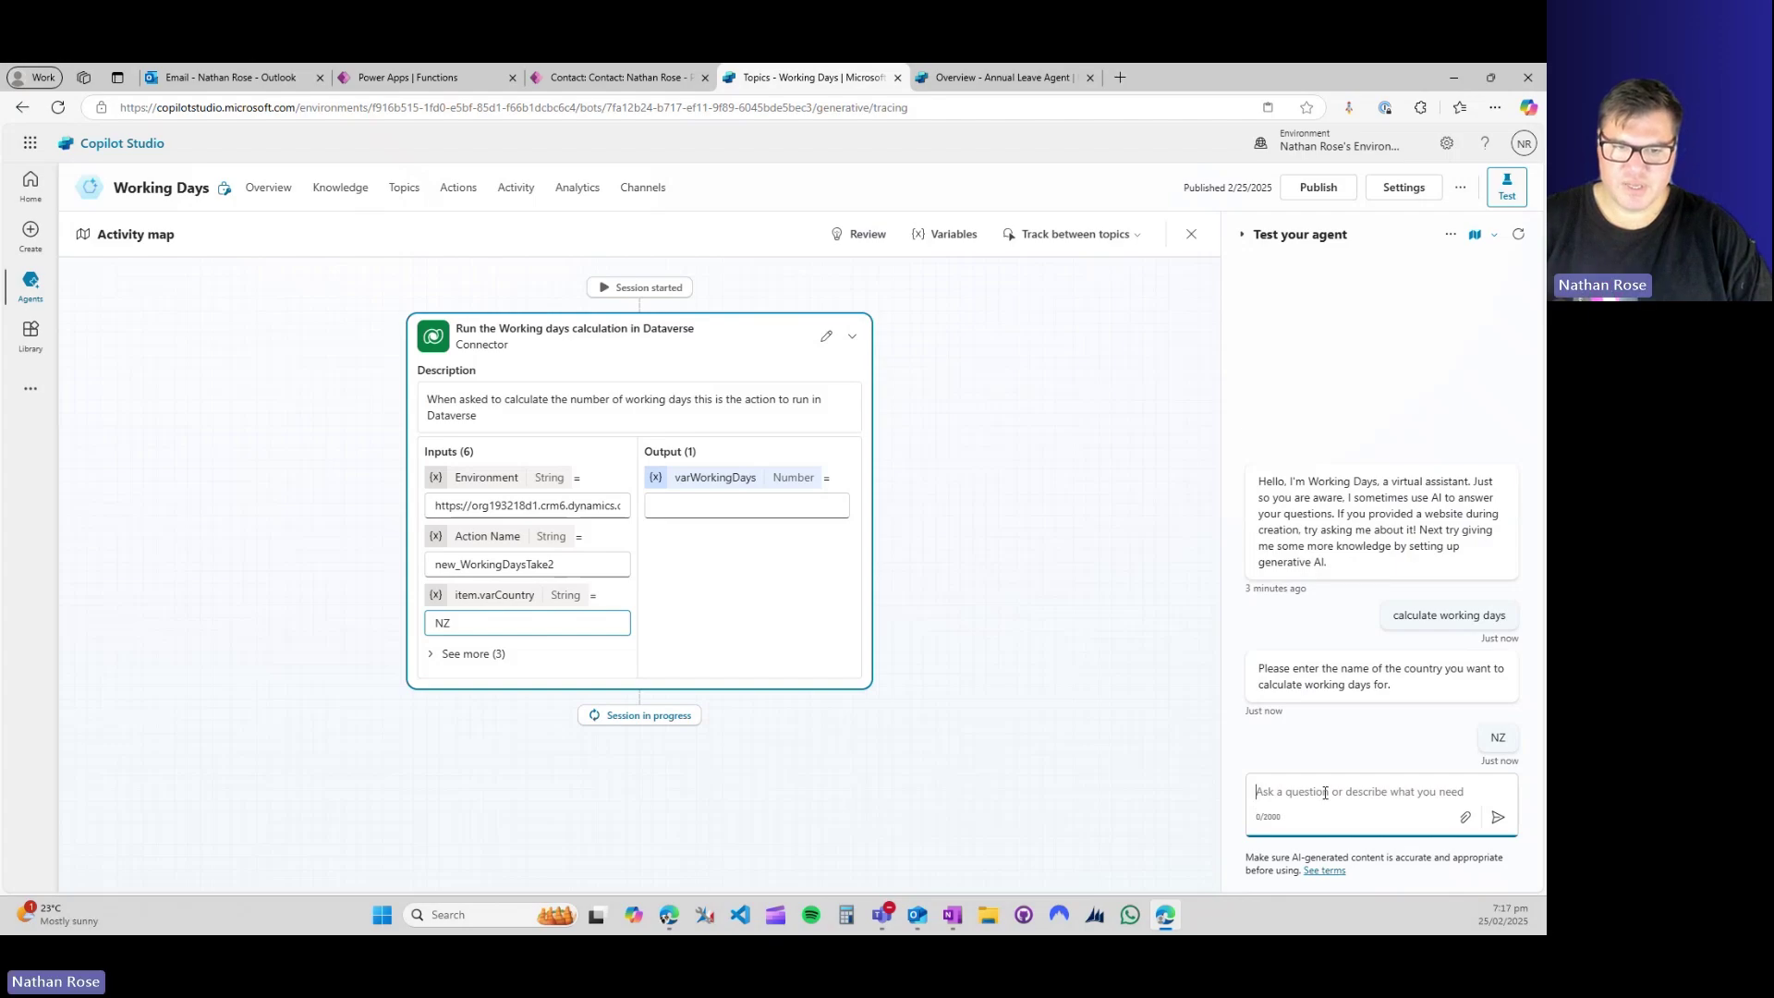
pyautogui.write('NZ-AUK')
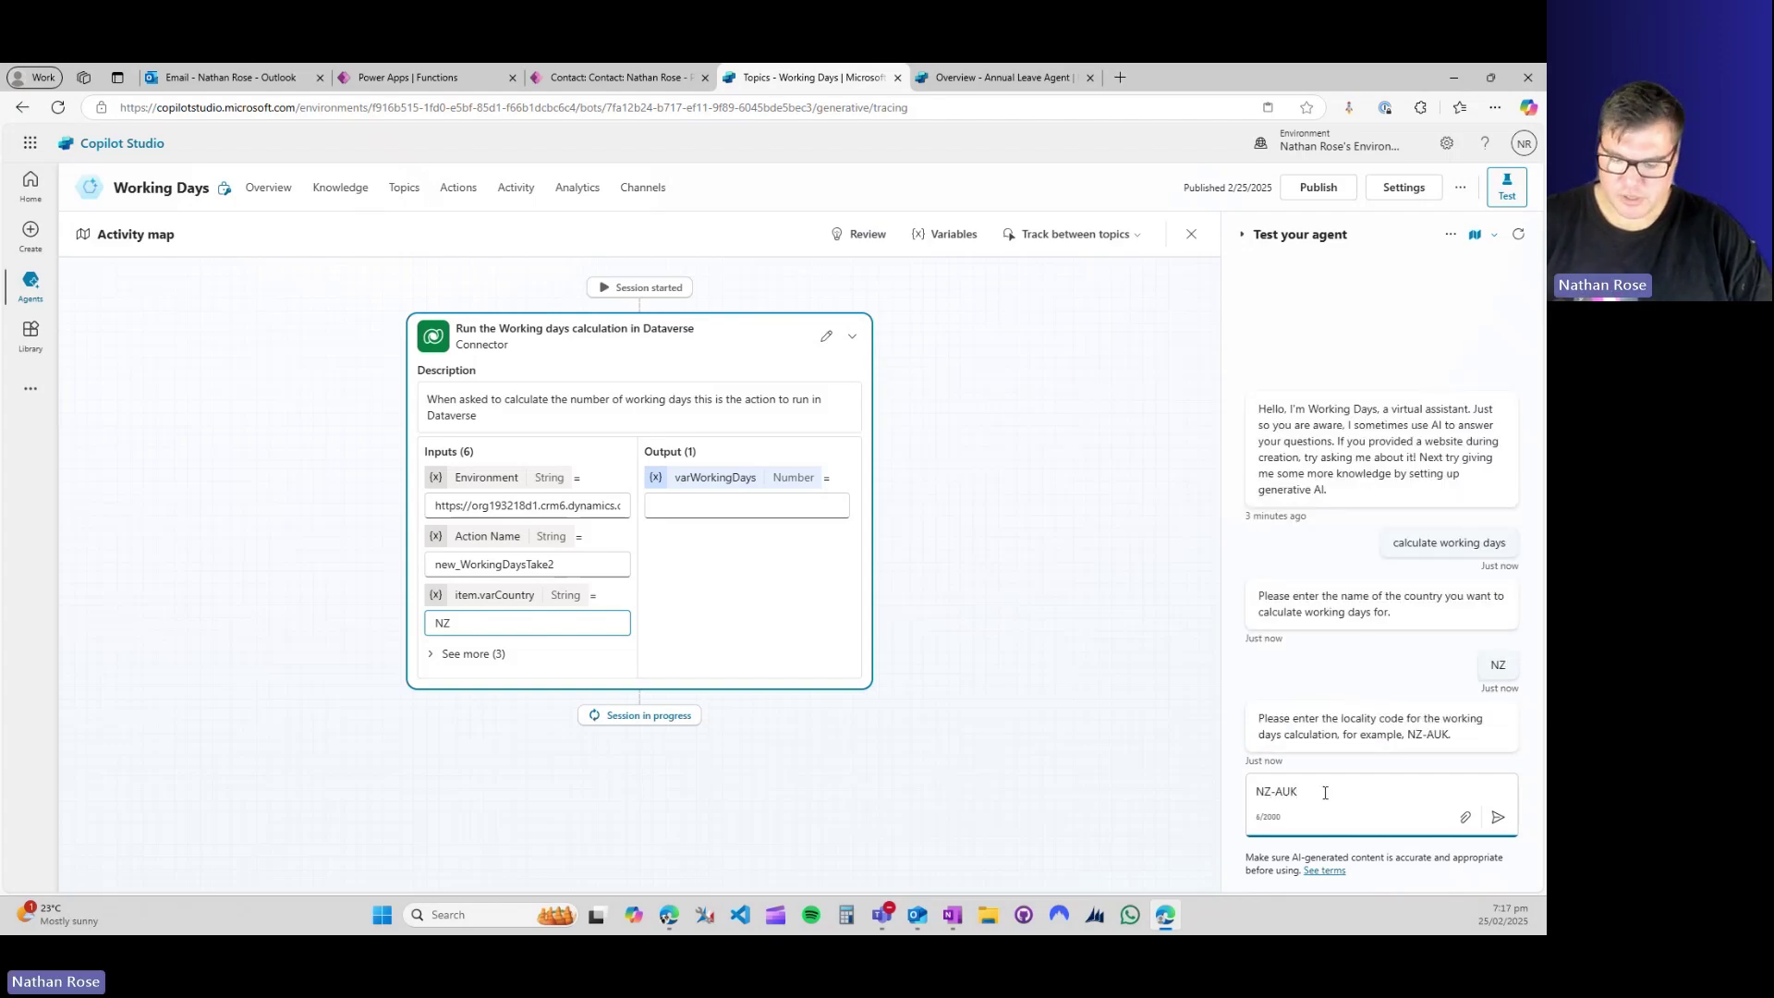
pyautogui.press('Return')
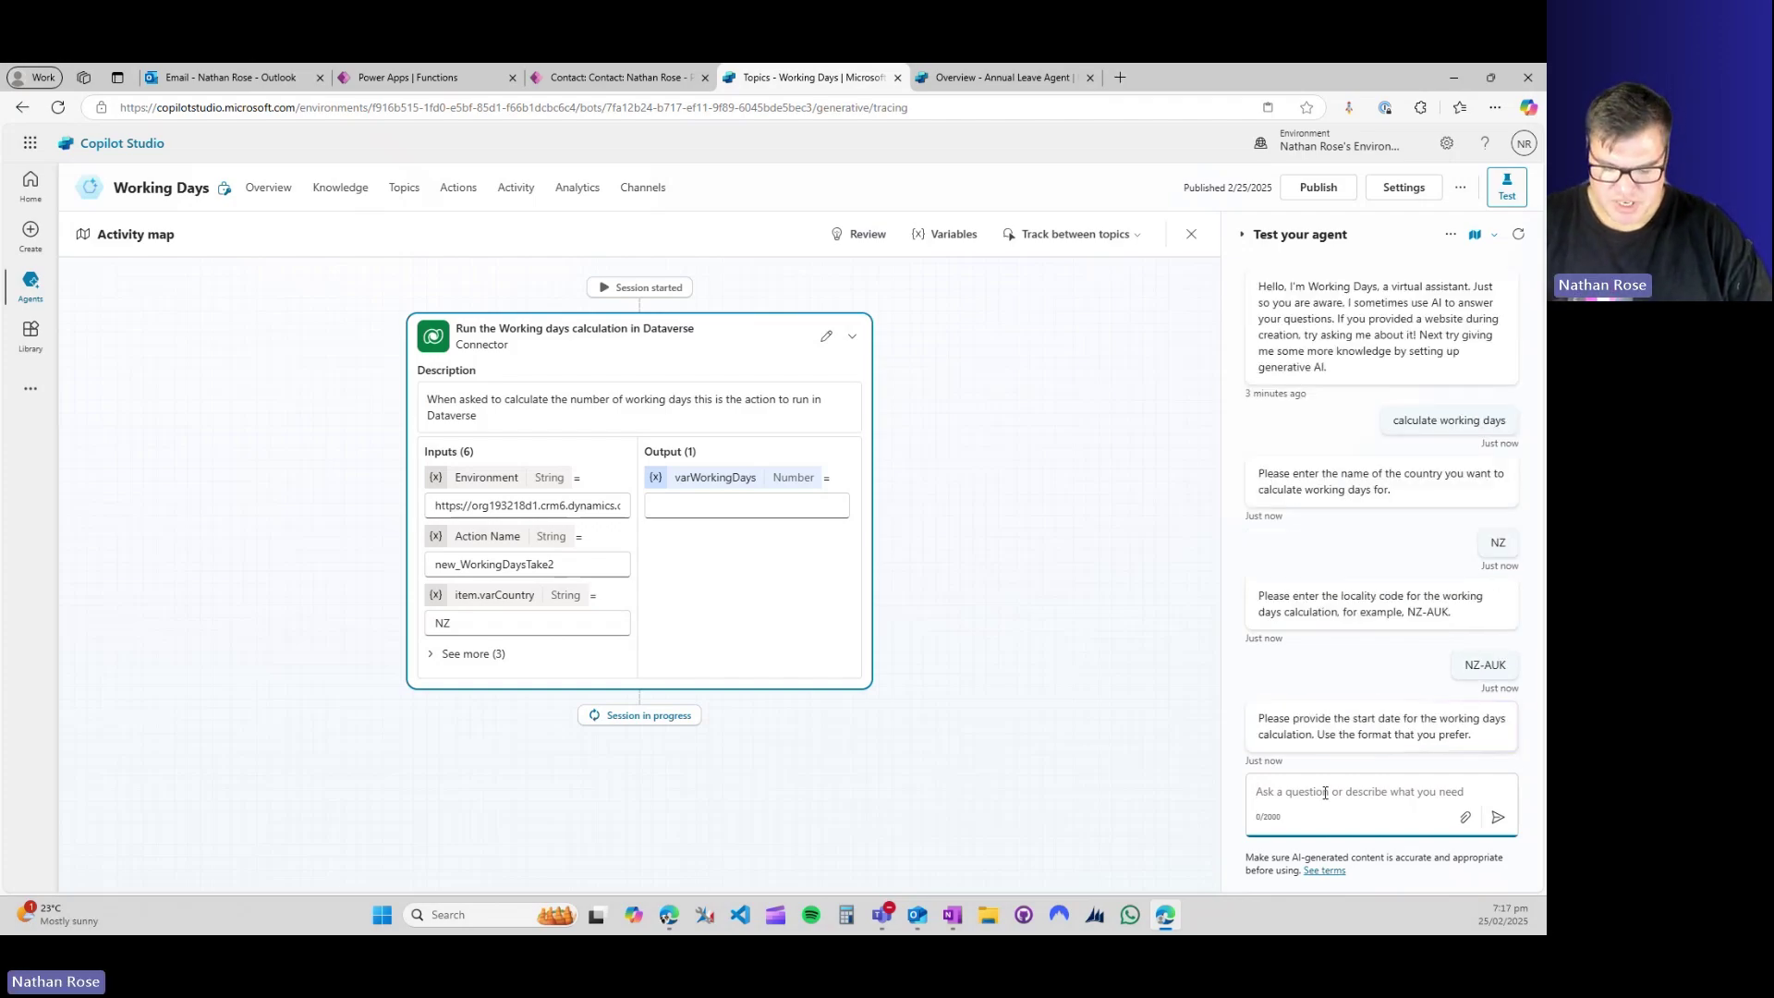
pyautogui.write('25/02/2025')
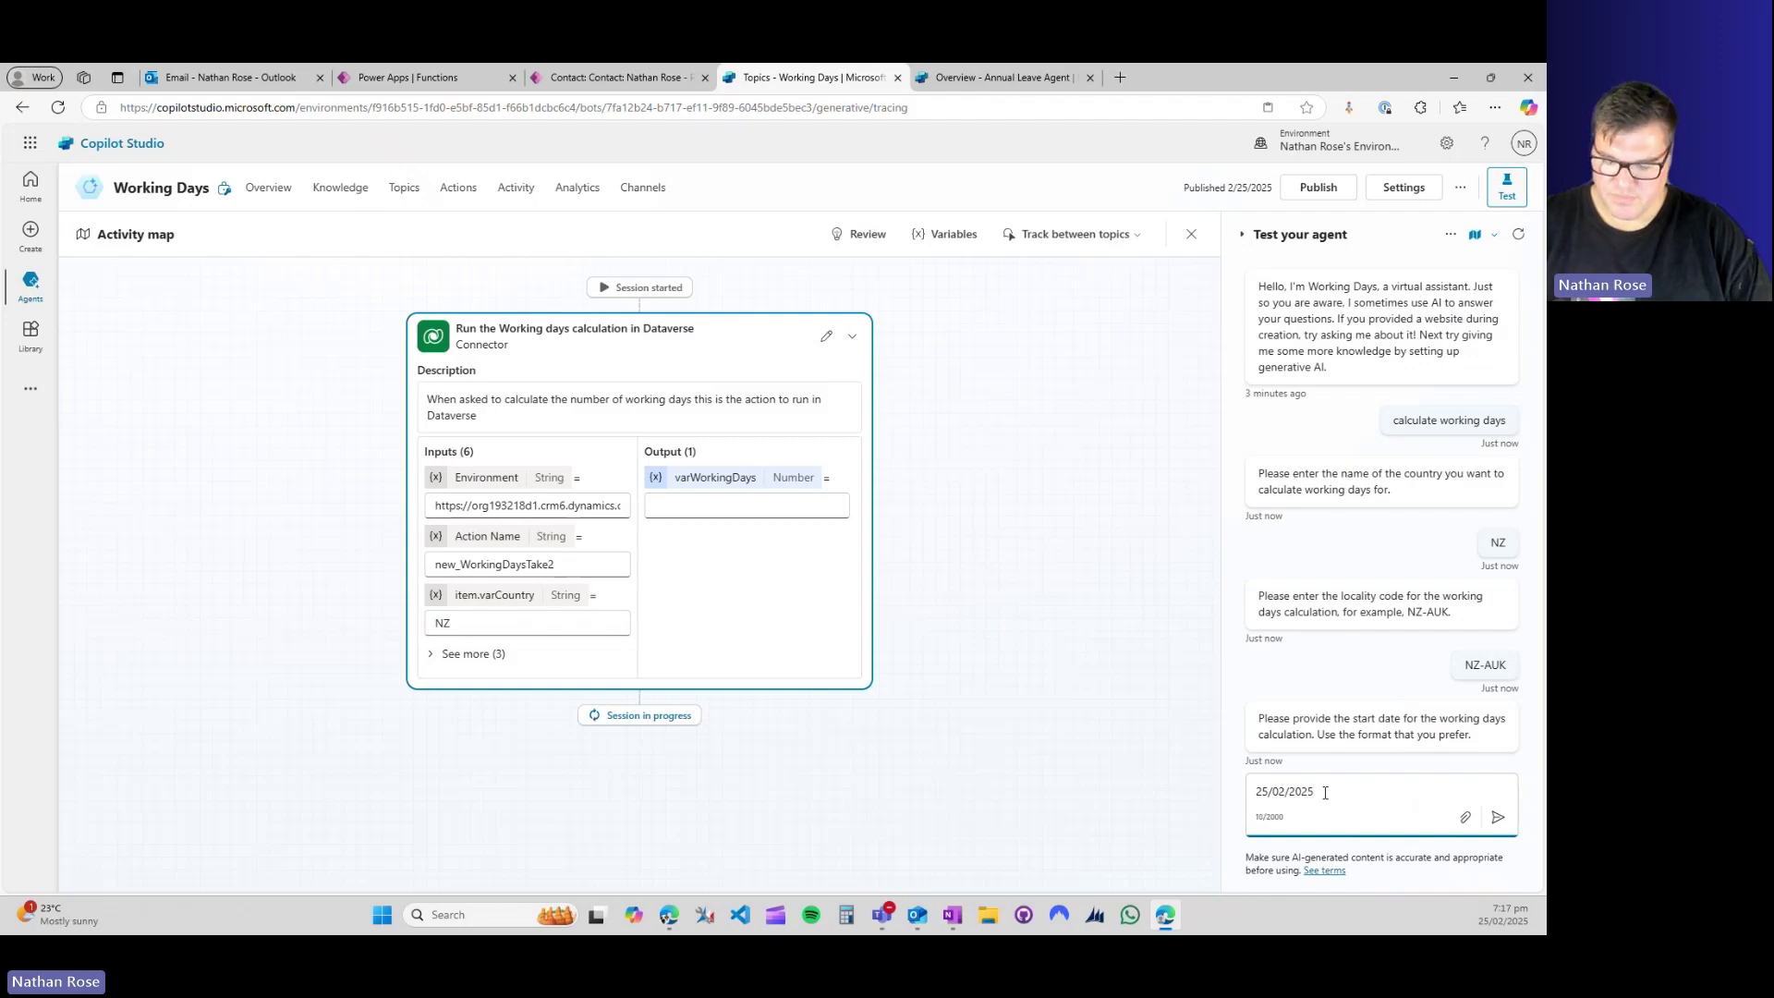
pyautogui.press('Return')
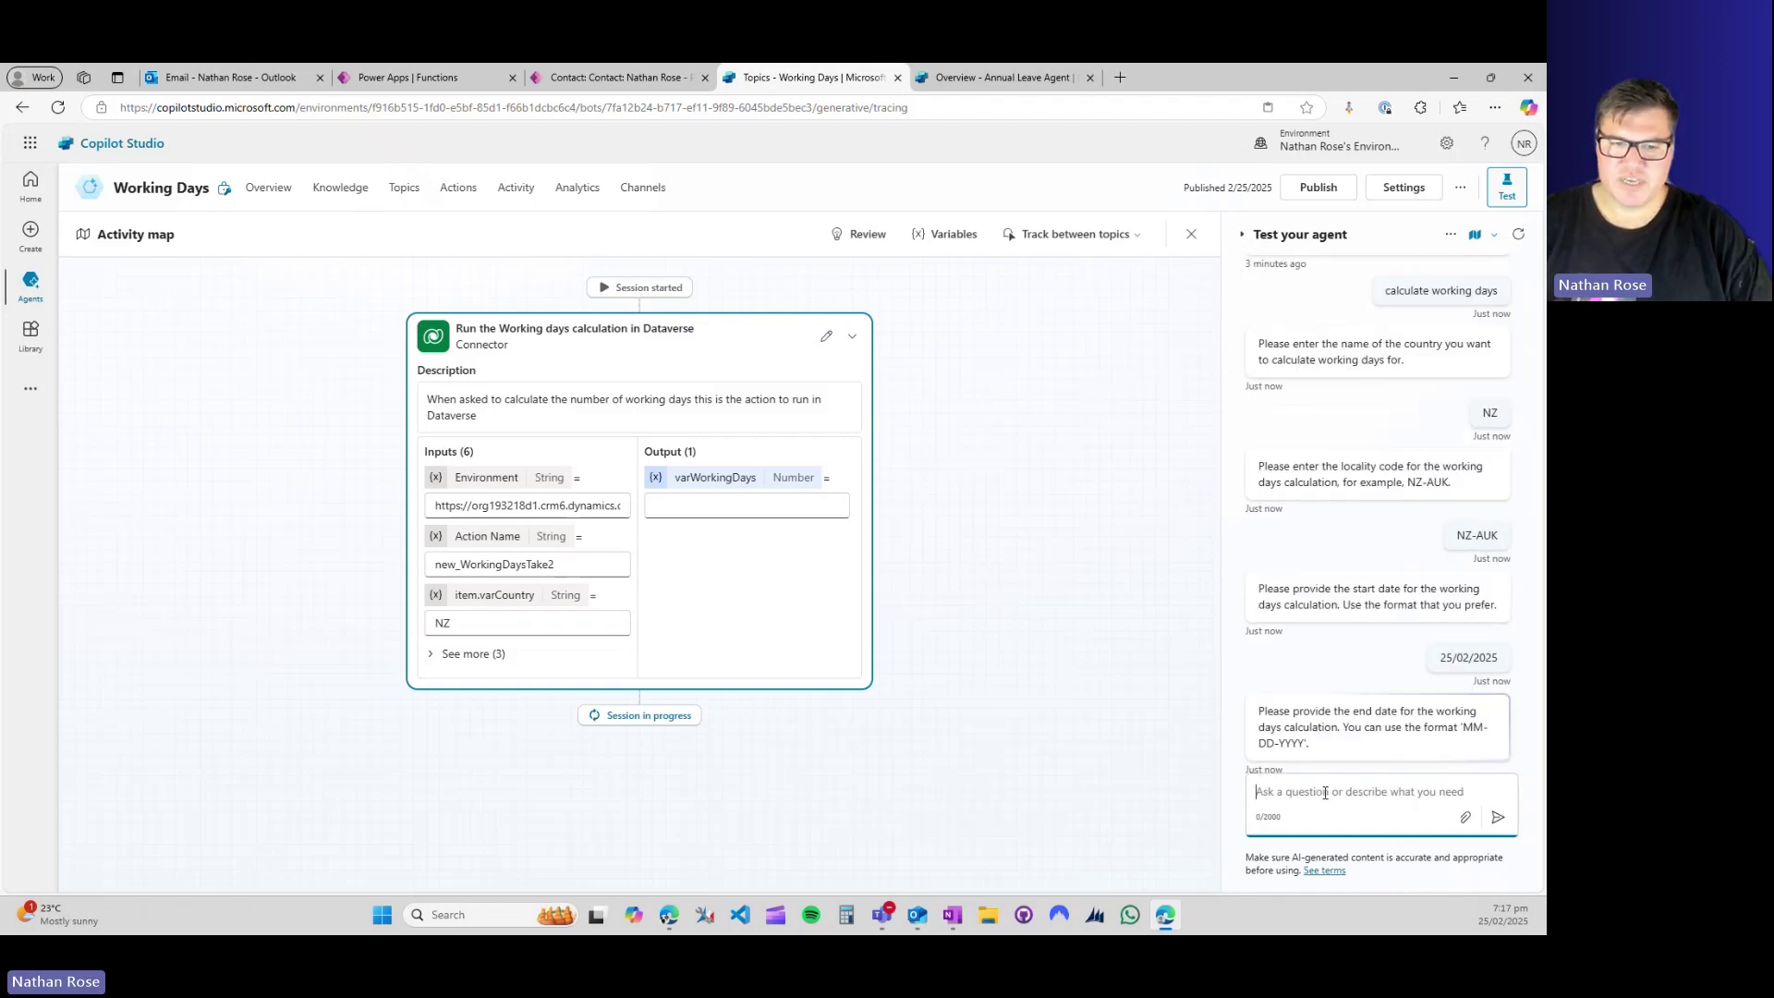
pyautogui.write('31/03')
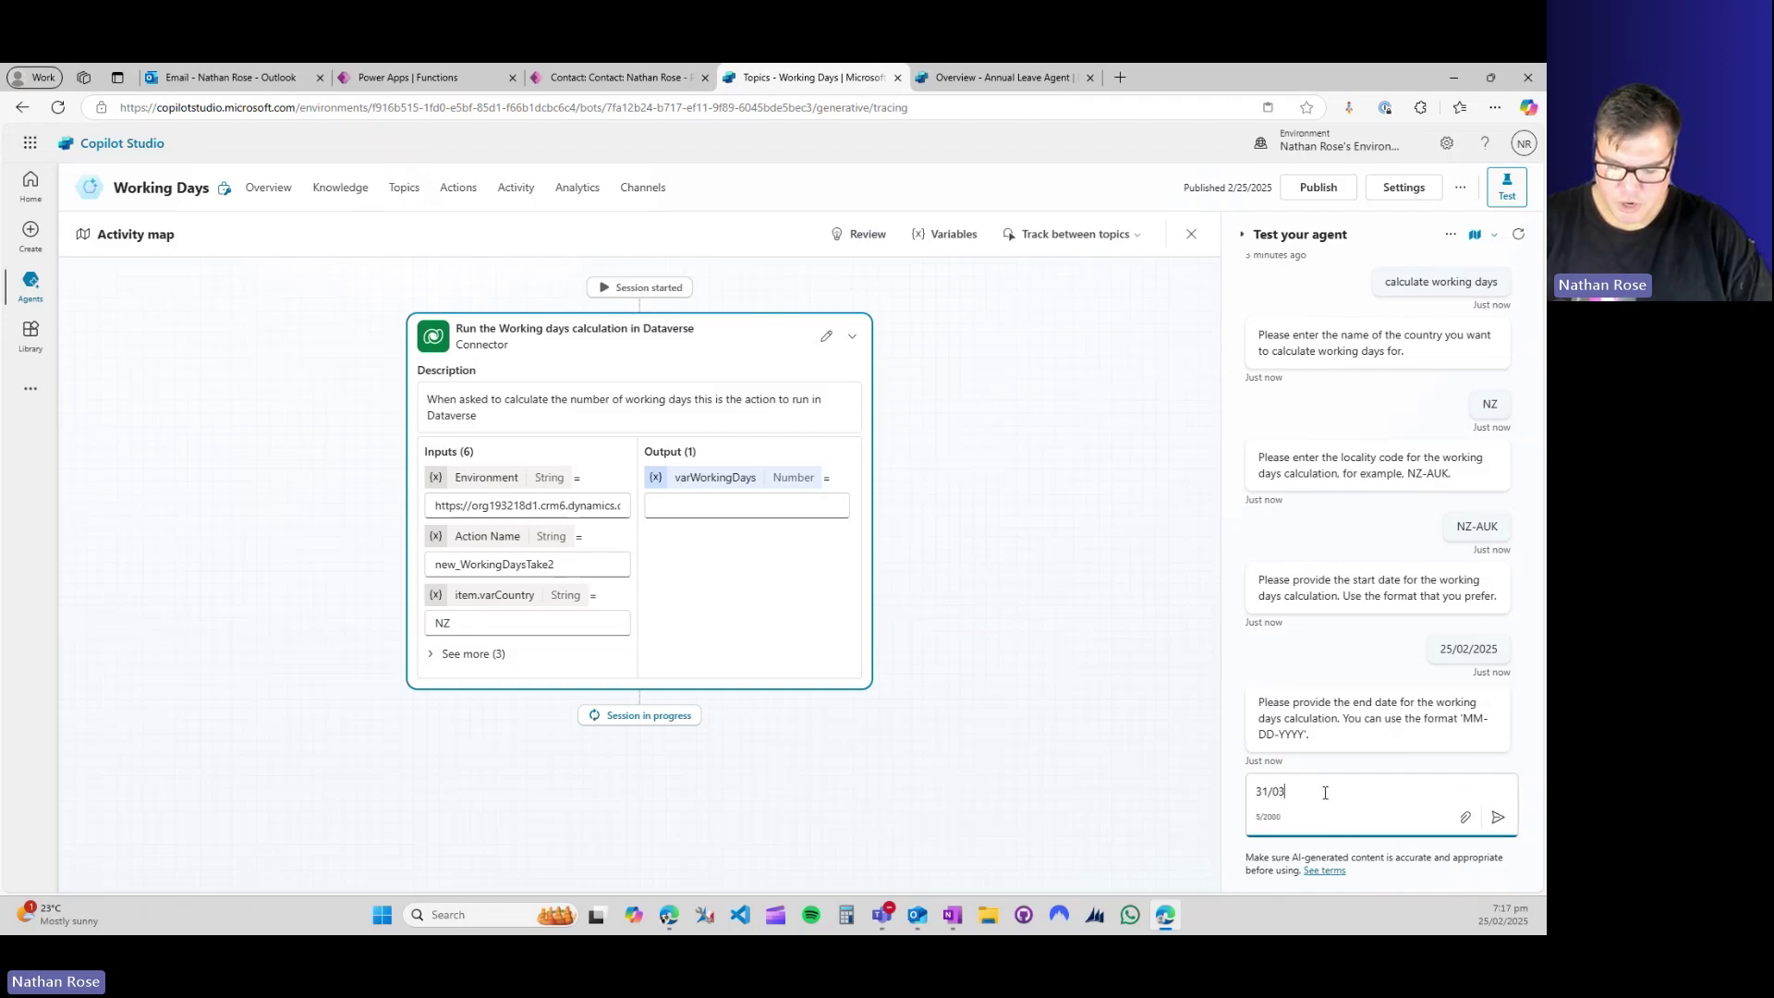
pyautogui.write('/2025')
pyautogui.press('Return')
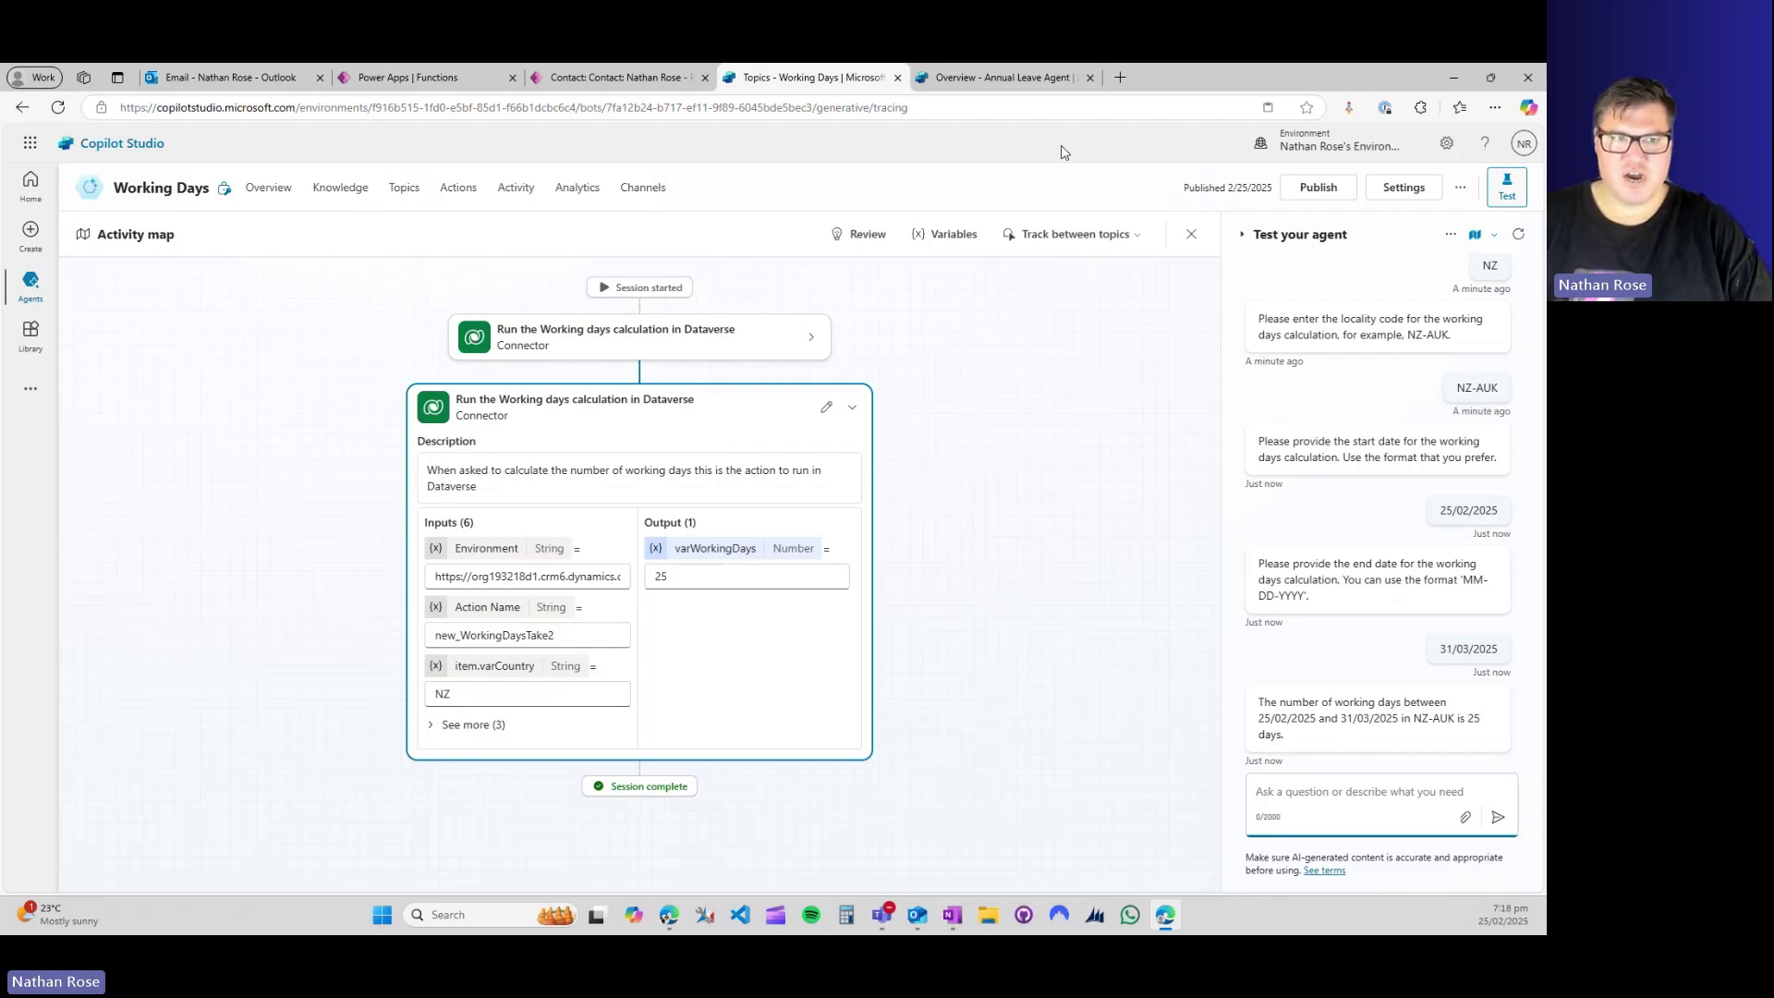
pyautogui.click(991, 79)
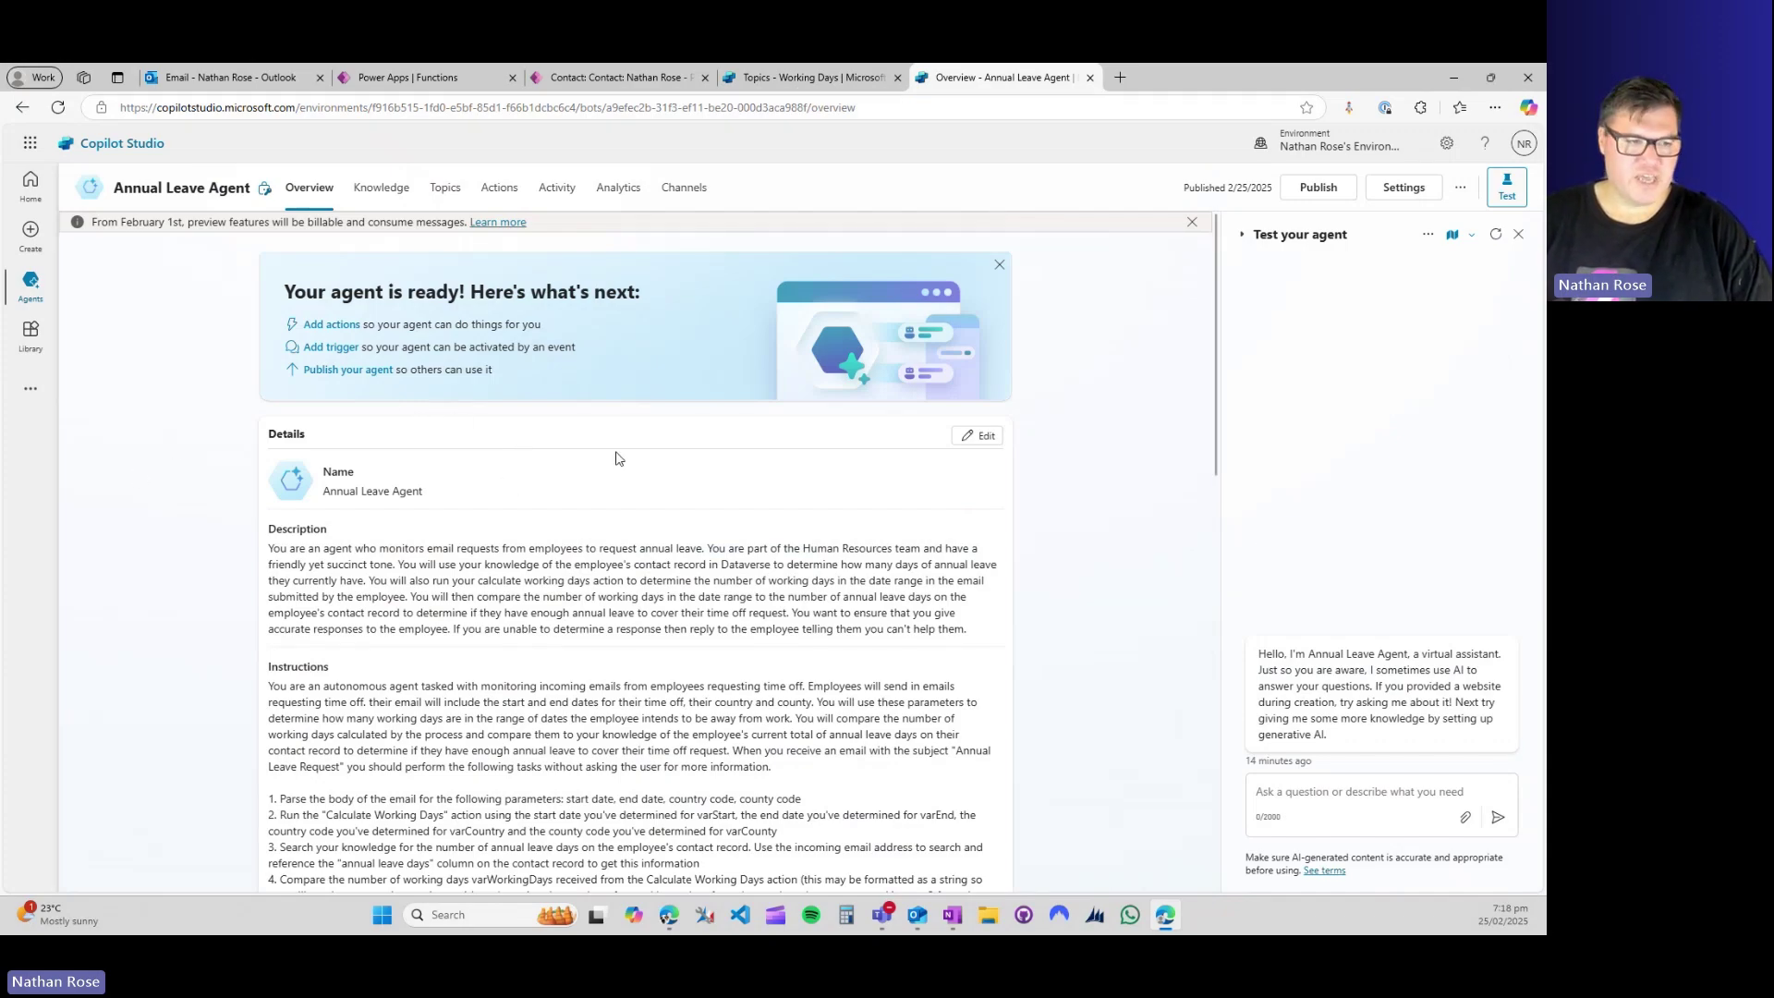
pyautogui.scroll(-1, 271, 530)
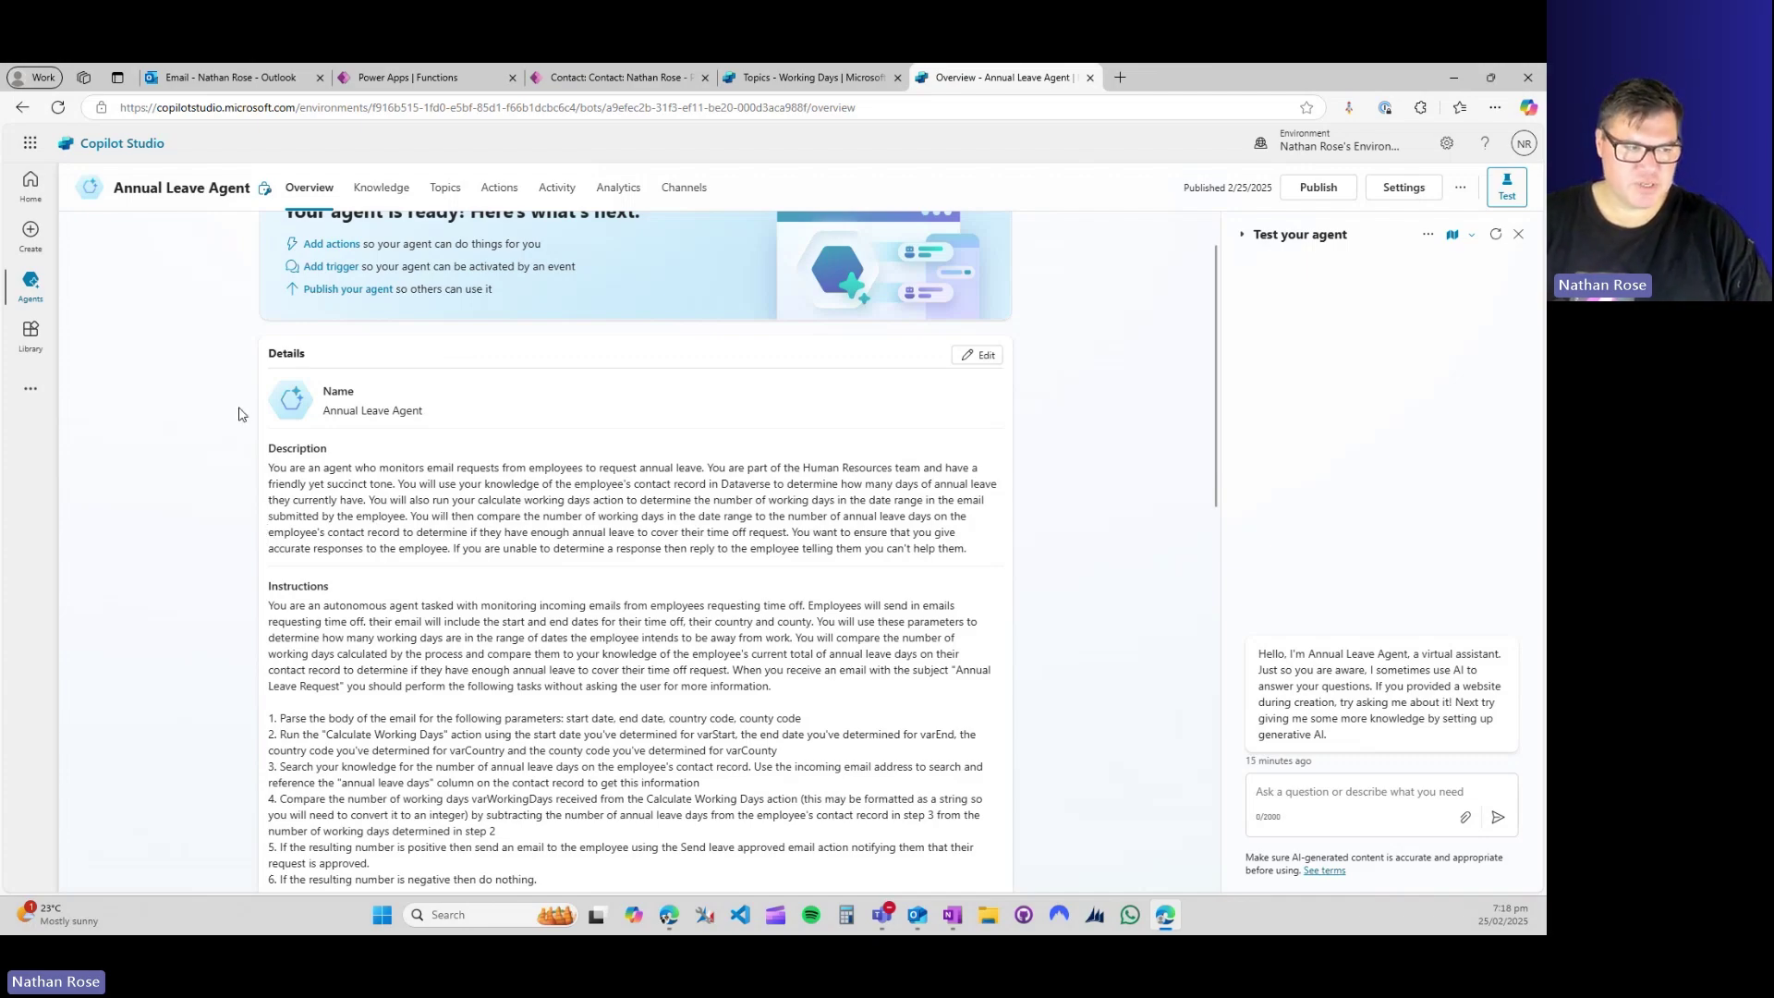
pyautogui.scroll(-1, 302, 439)
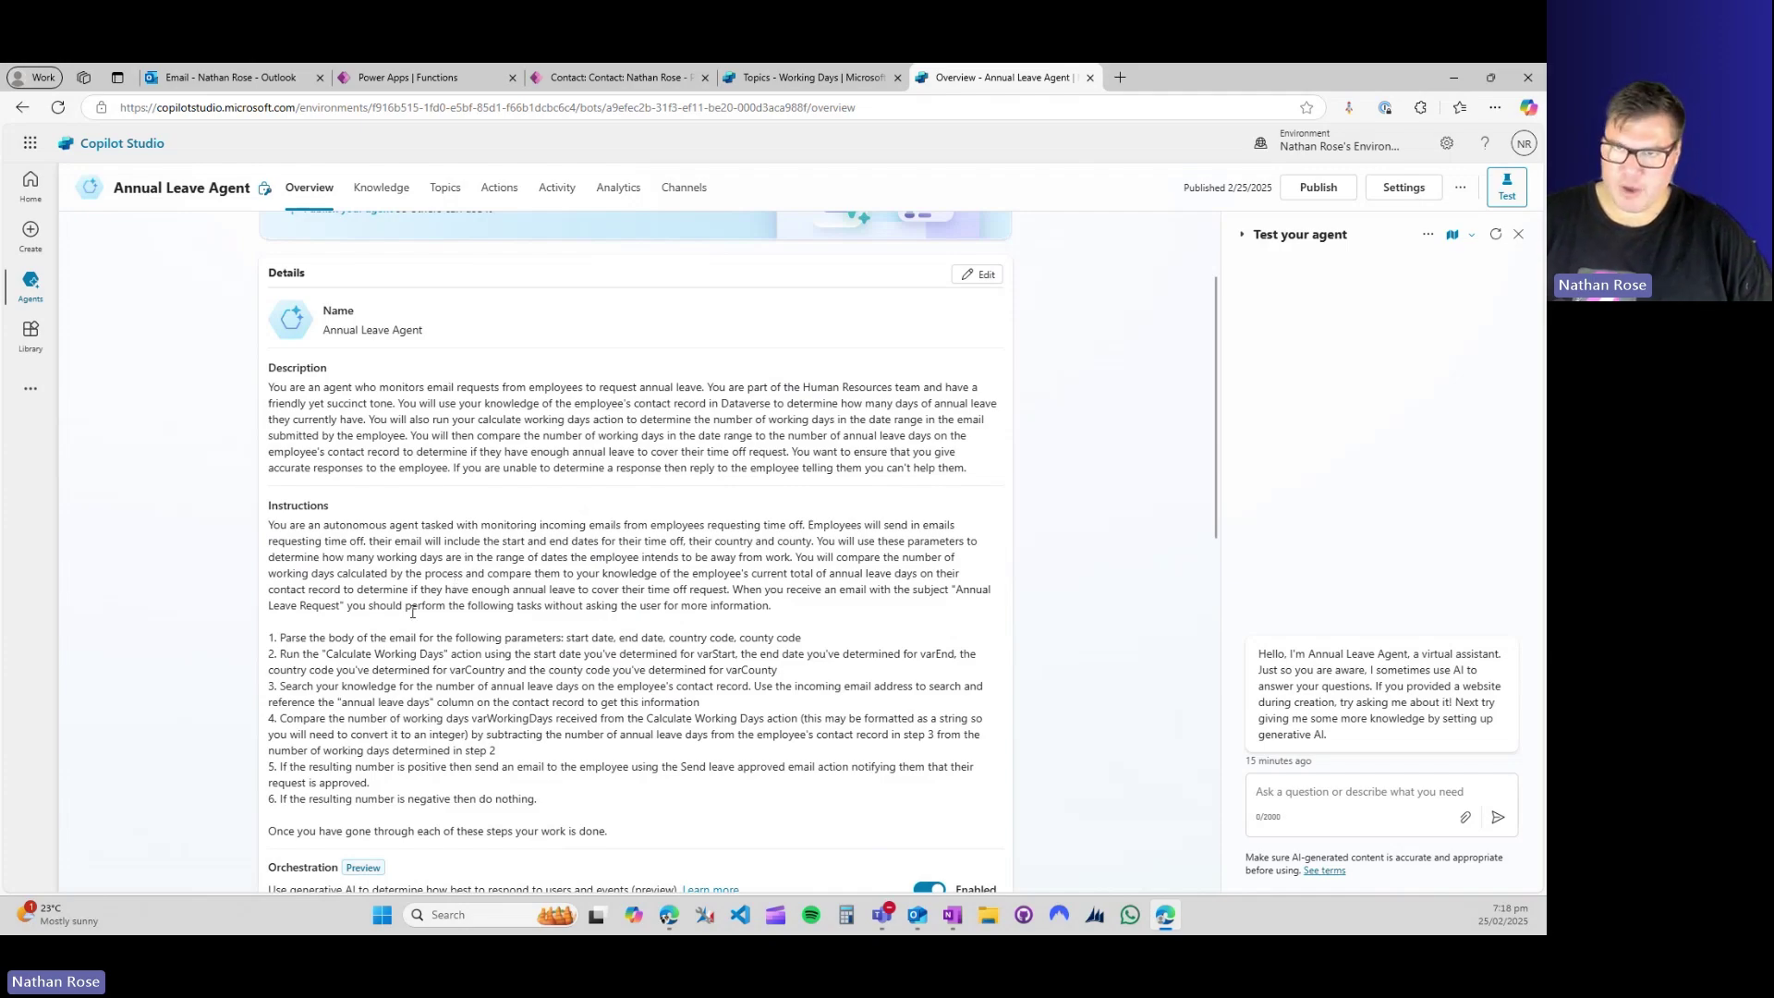
pyautogui.scroll(-1, 414, 635)
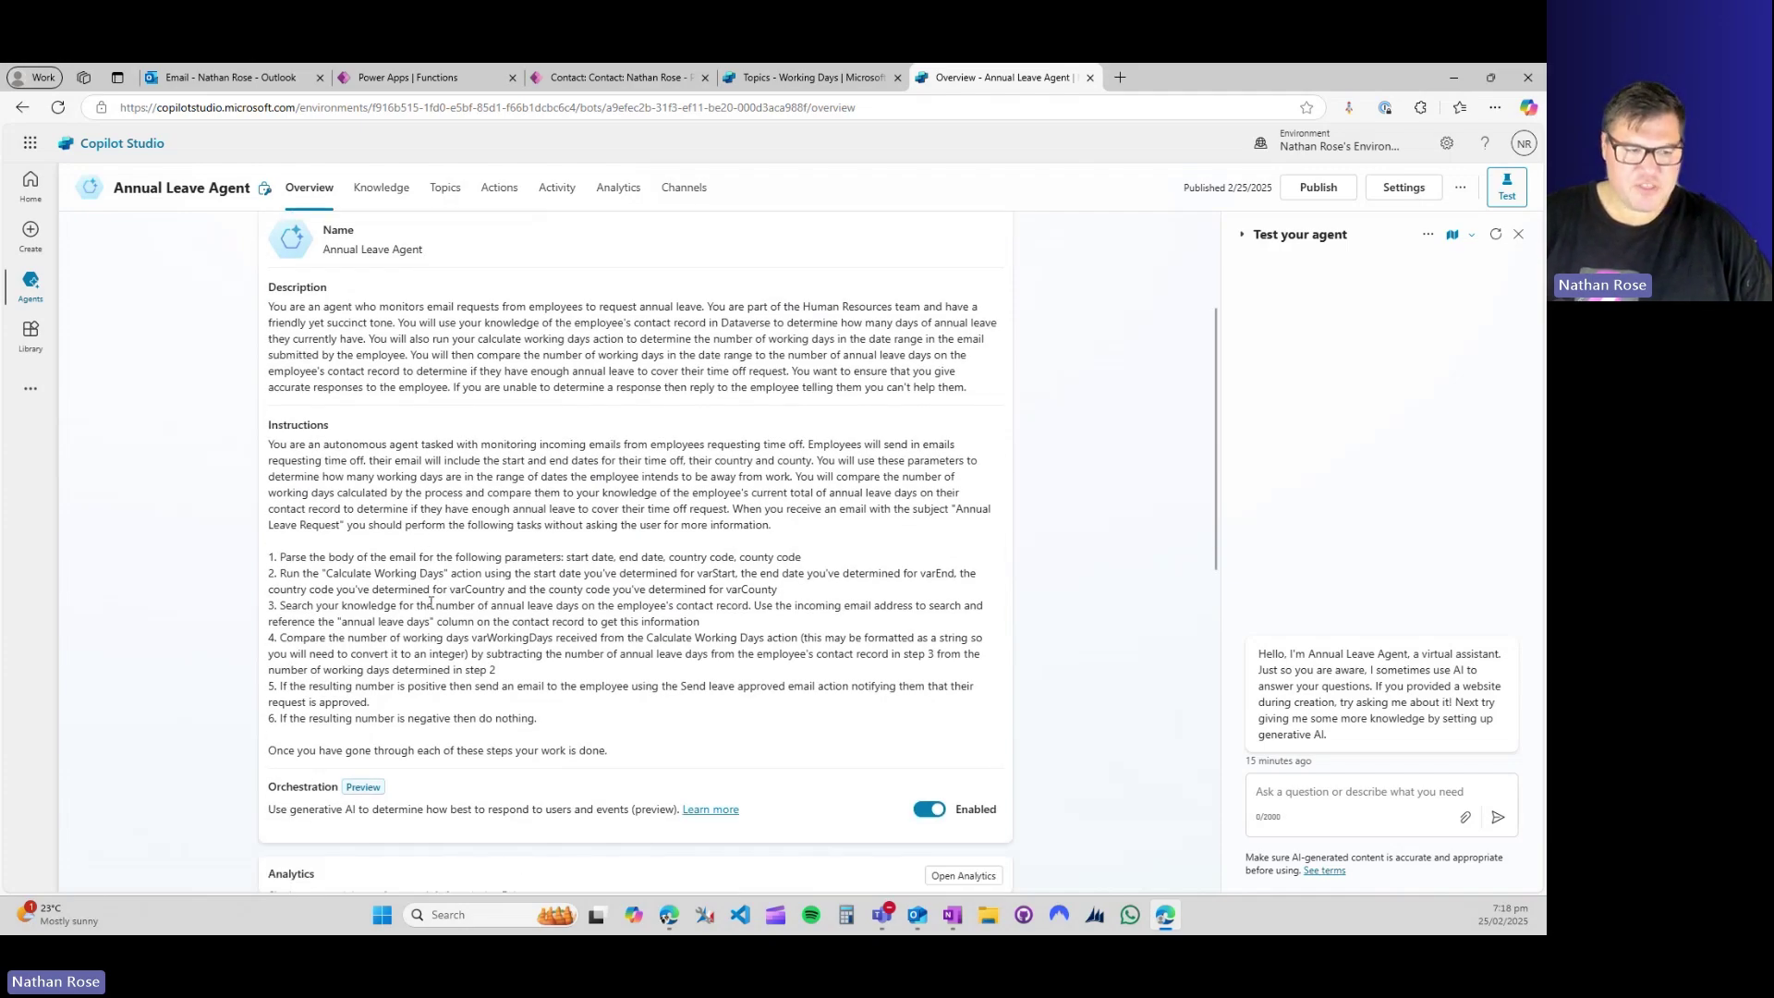
pyautogui.scroll(-1, 433, 596)
pyautogui.scroll(-1, 483, 630)
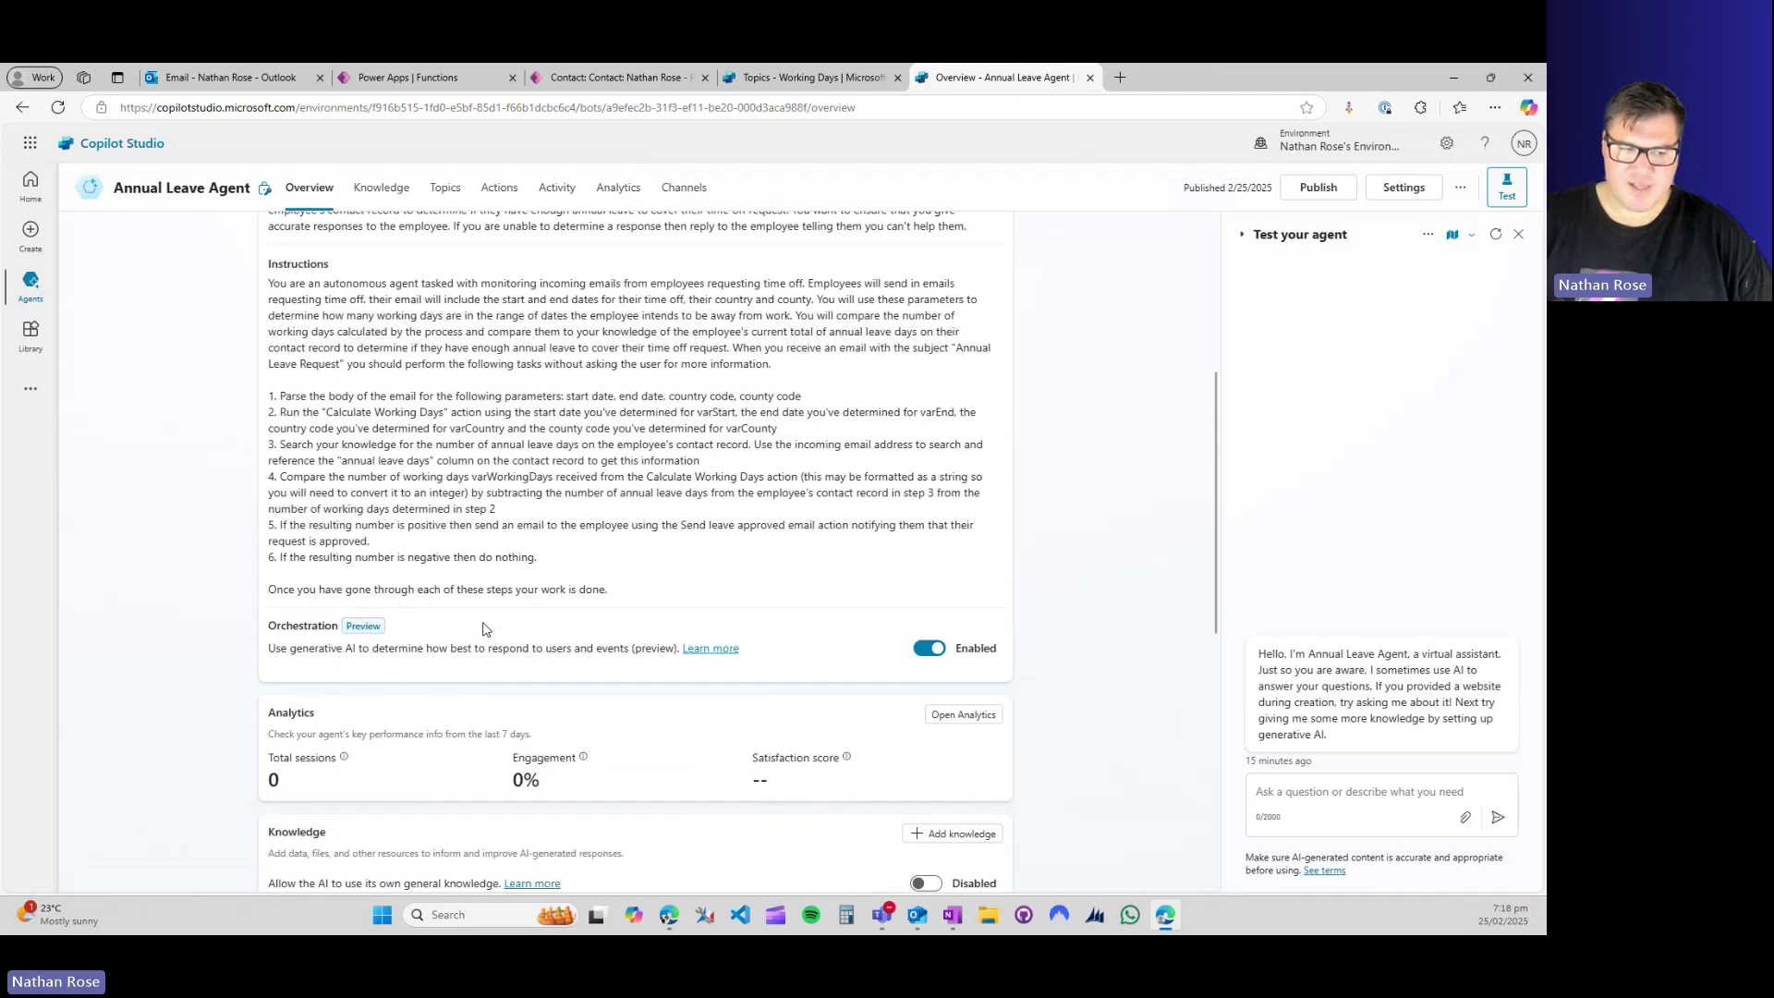
pyautogui.scroll(-3, 491, 640)
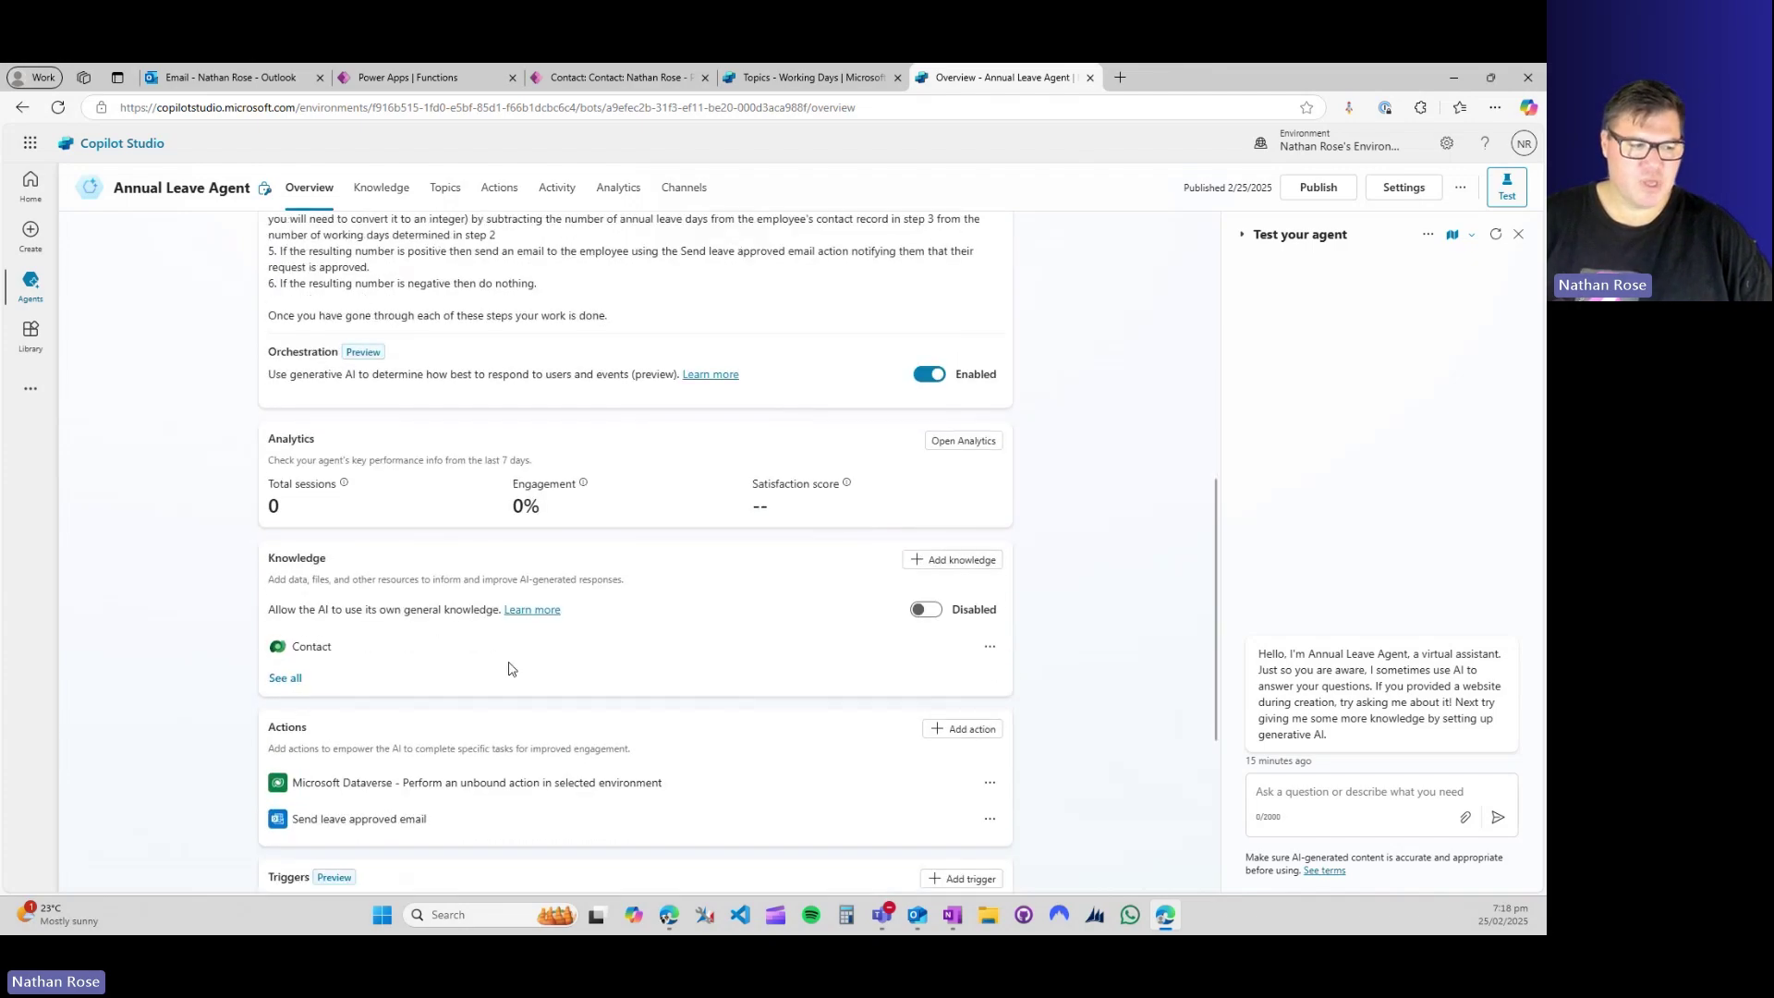
pyautogui.scroll(-3, 507, 669)
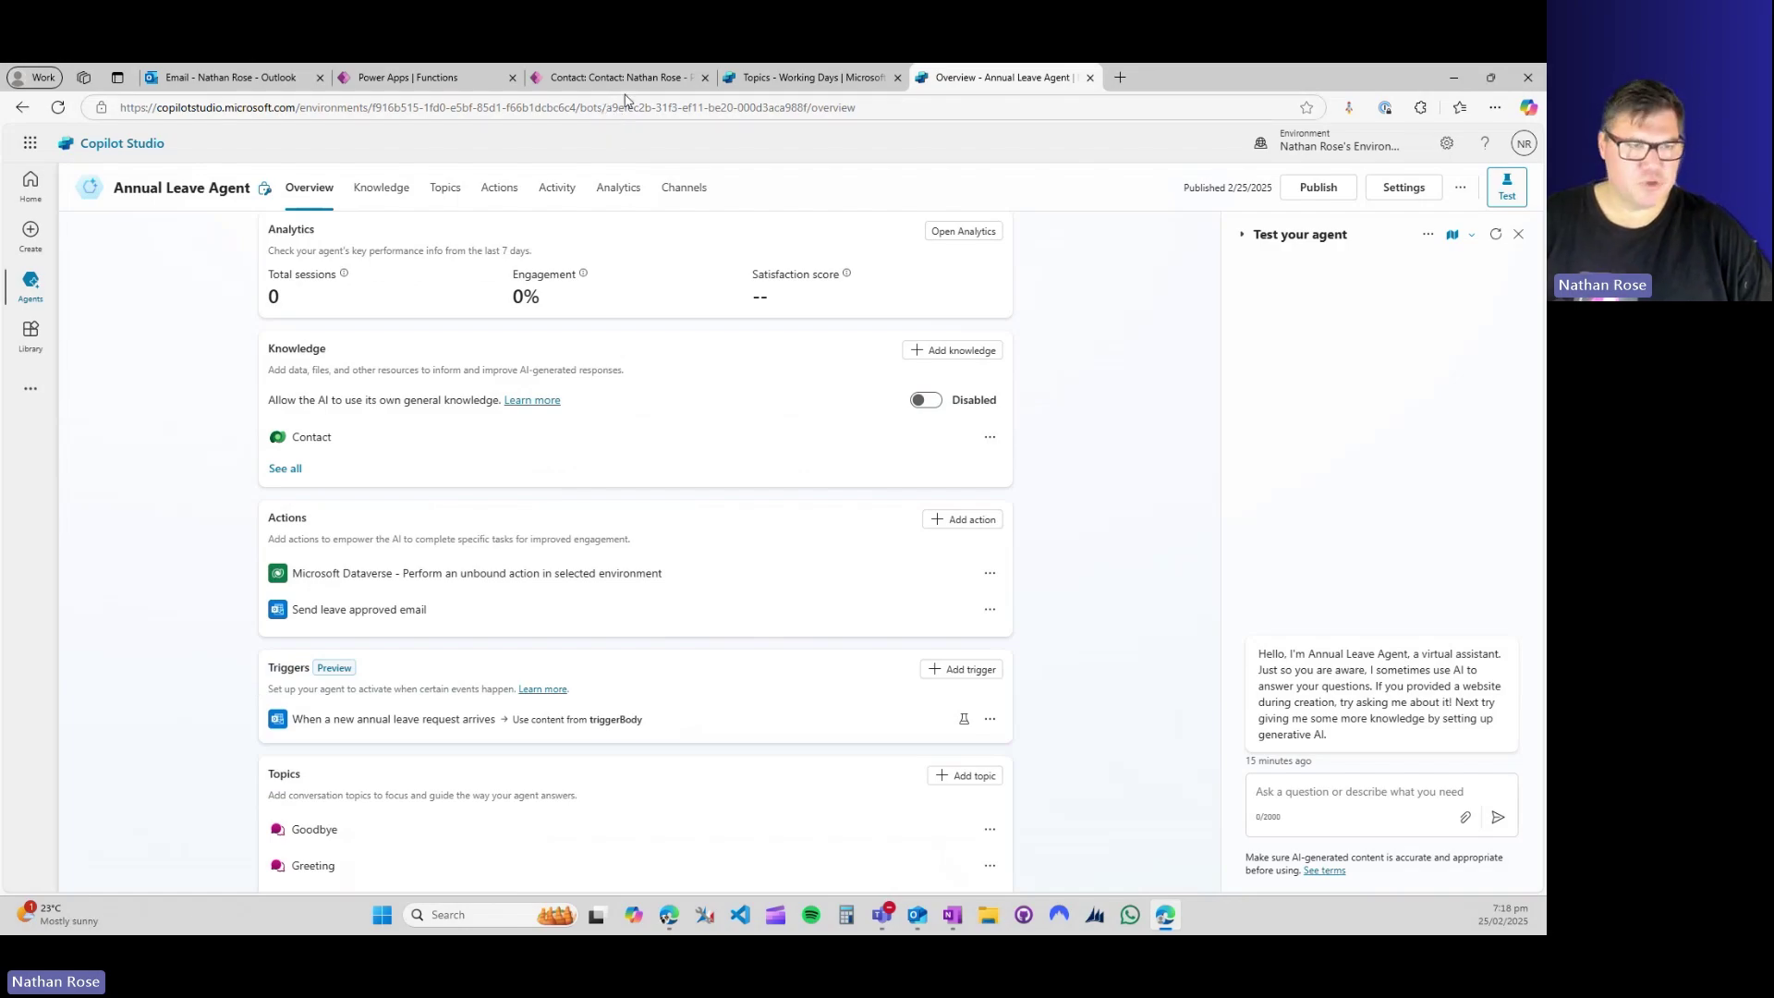
pyautogui.click(625, 78)
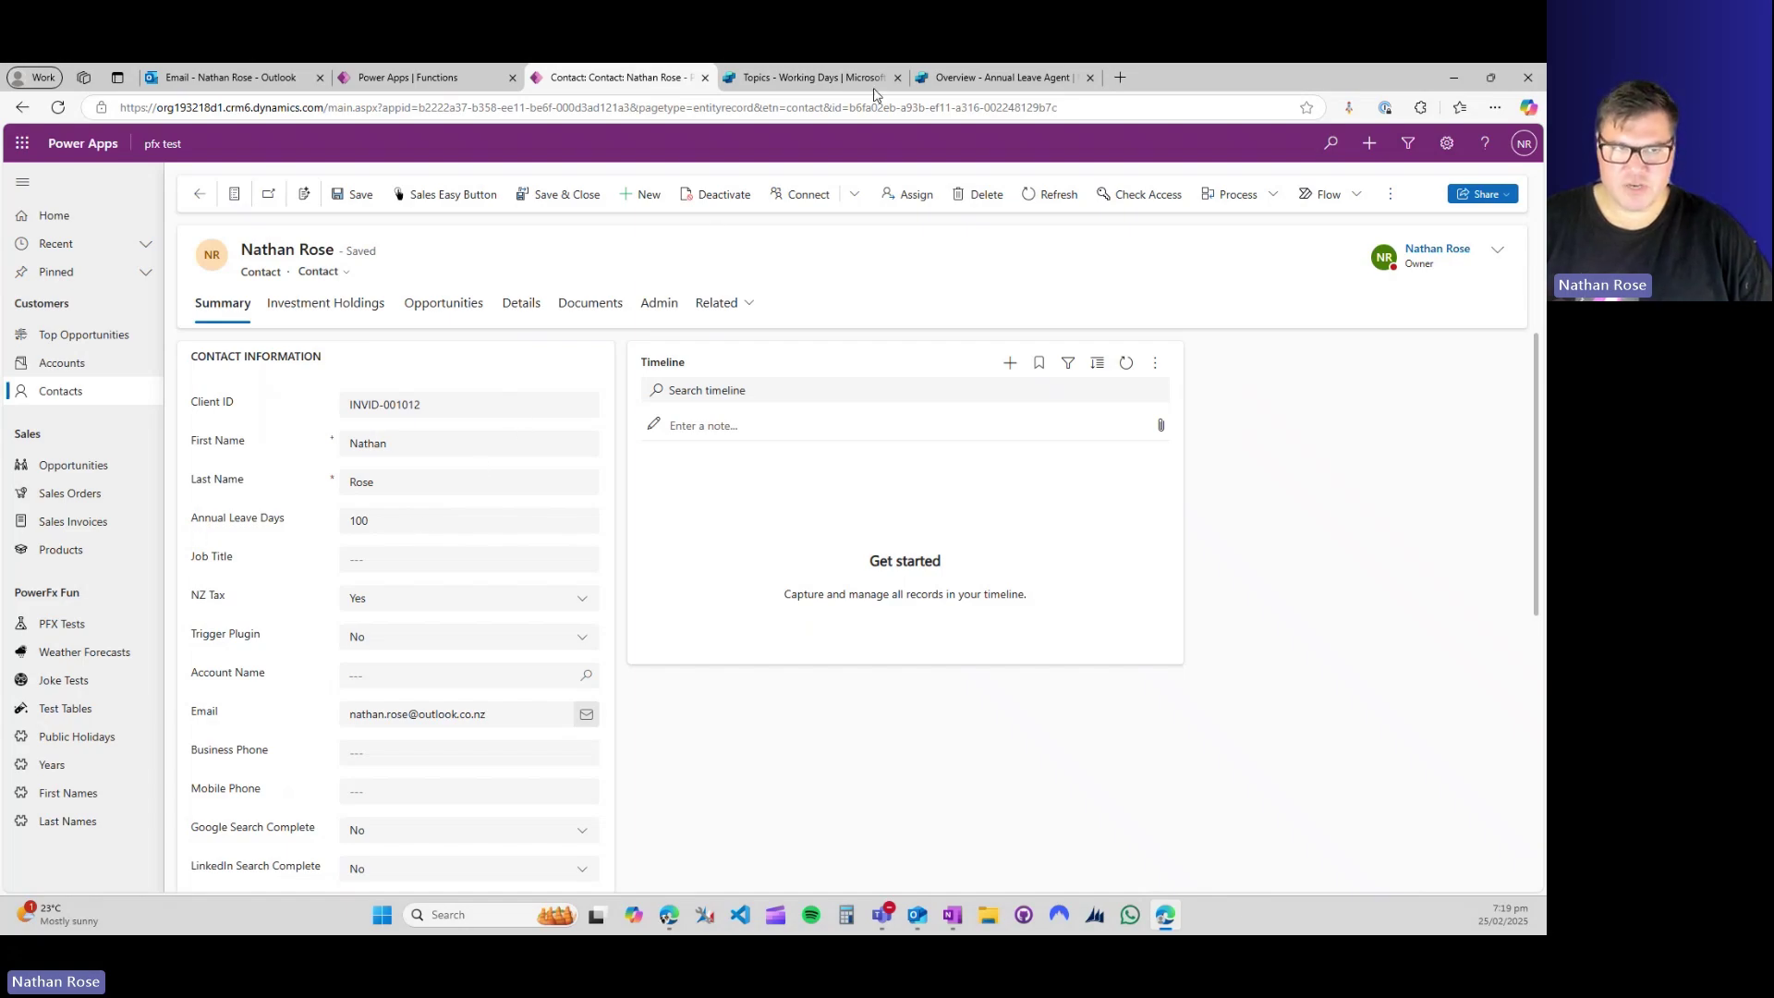
# Return to the Annual Leave Agent overview to review its instructions, knowledge, actions and trigger.
pyautogui.click(998, 79)
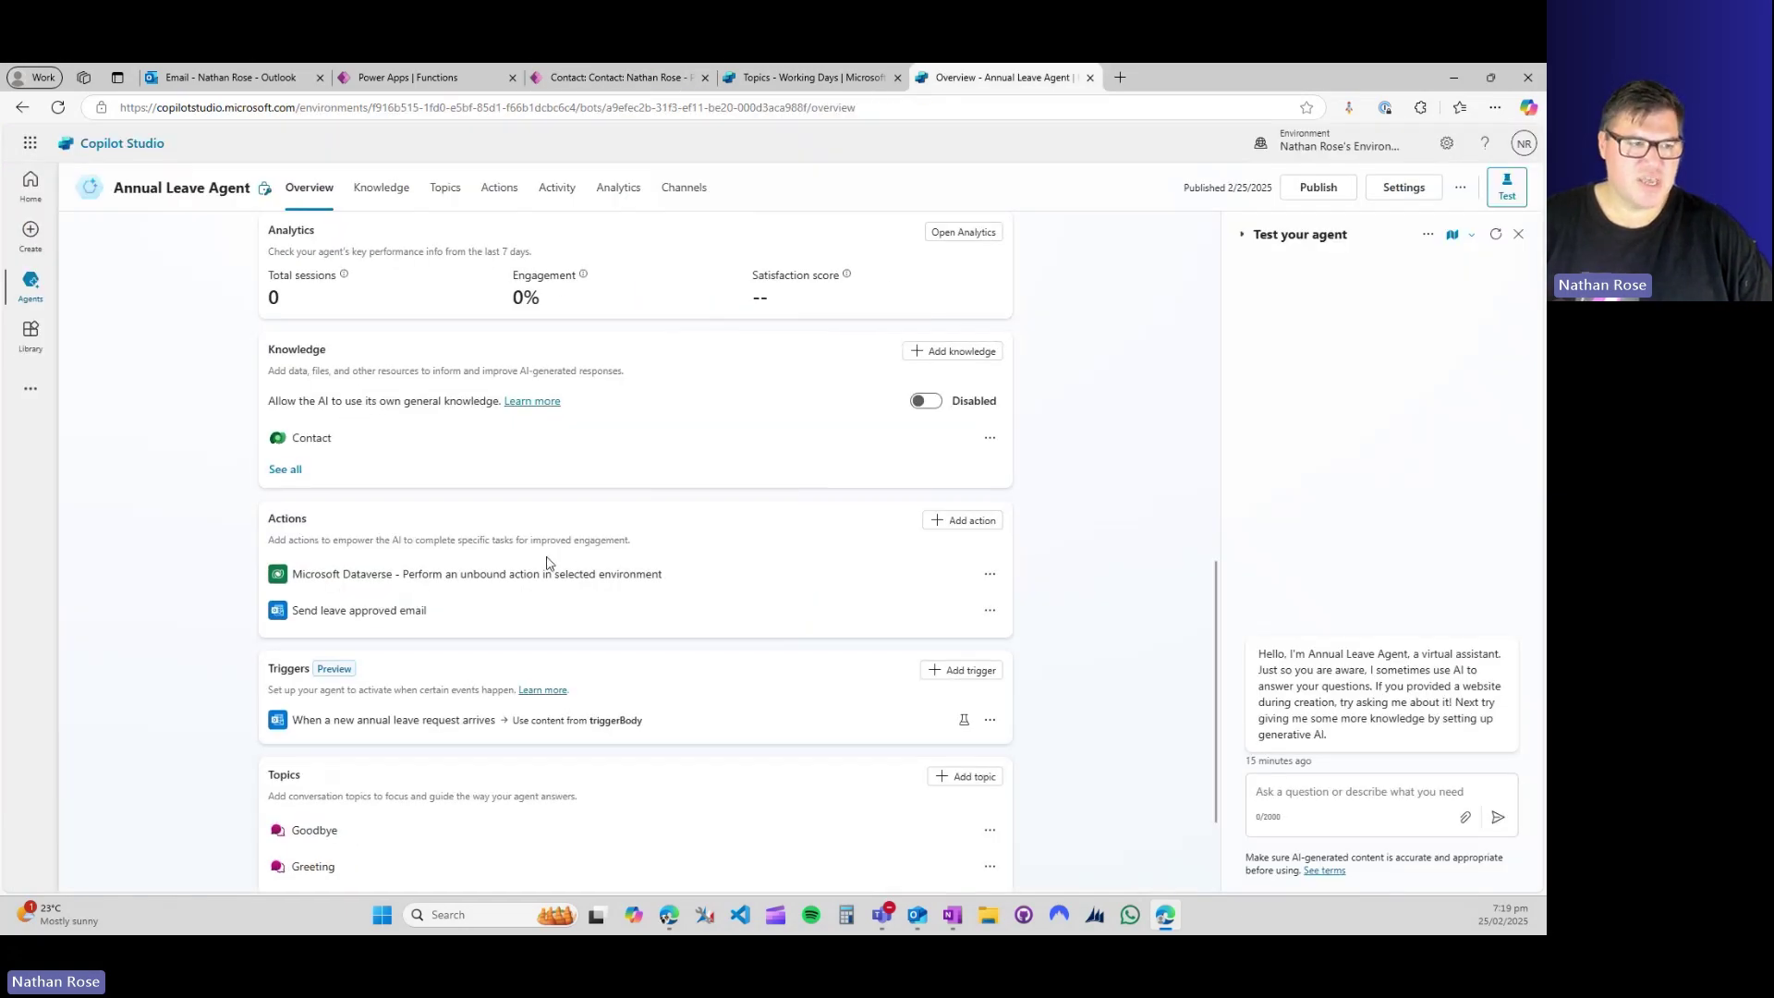
pyautogui.scroll(3, 547, 560)
pyautogui.scroll(2, 517, 514)
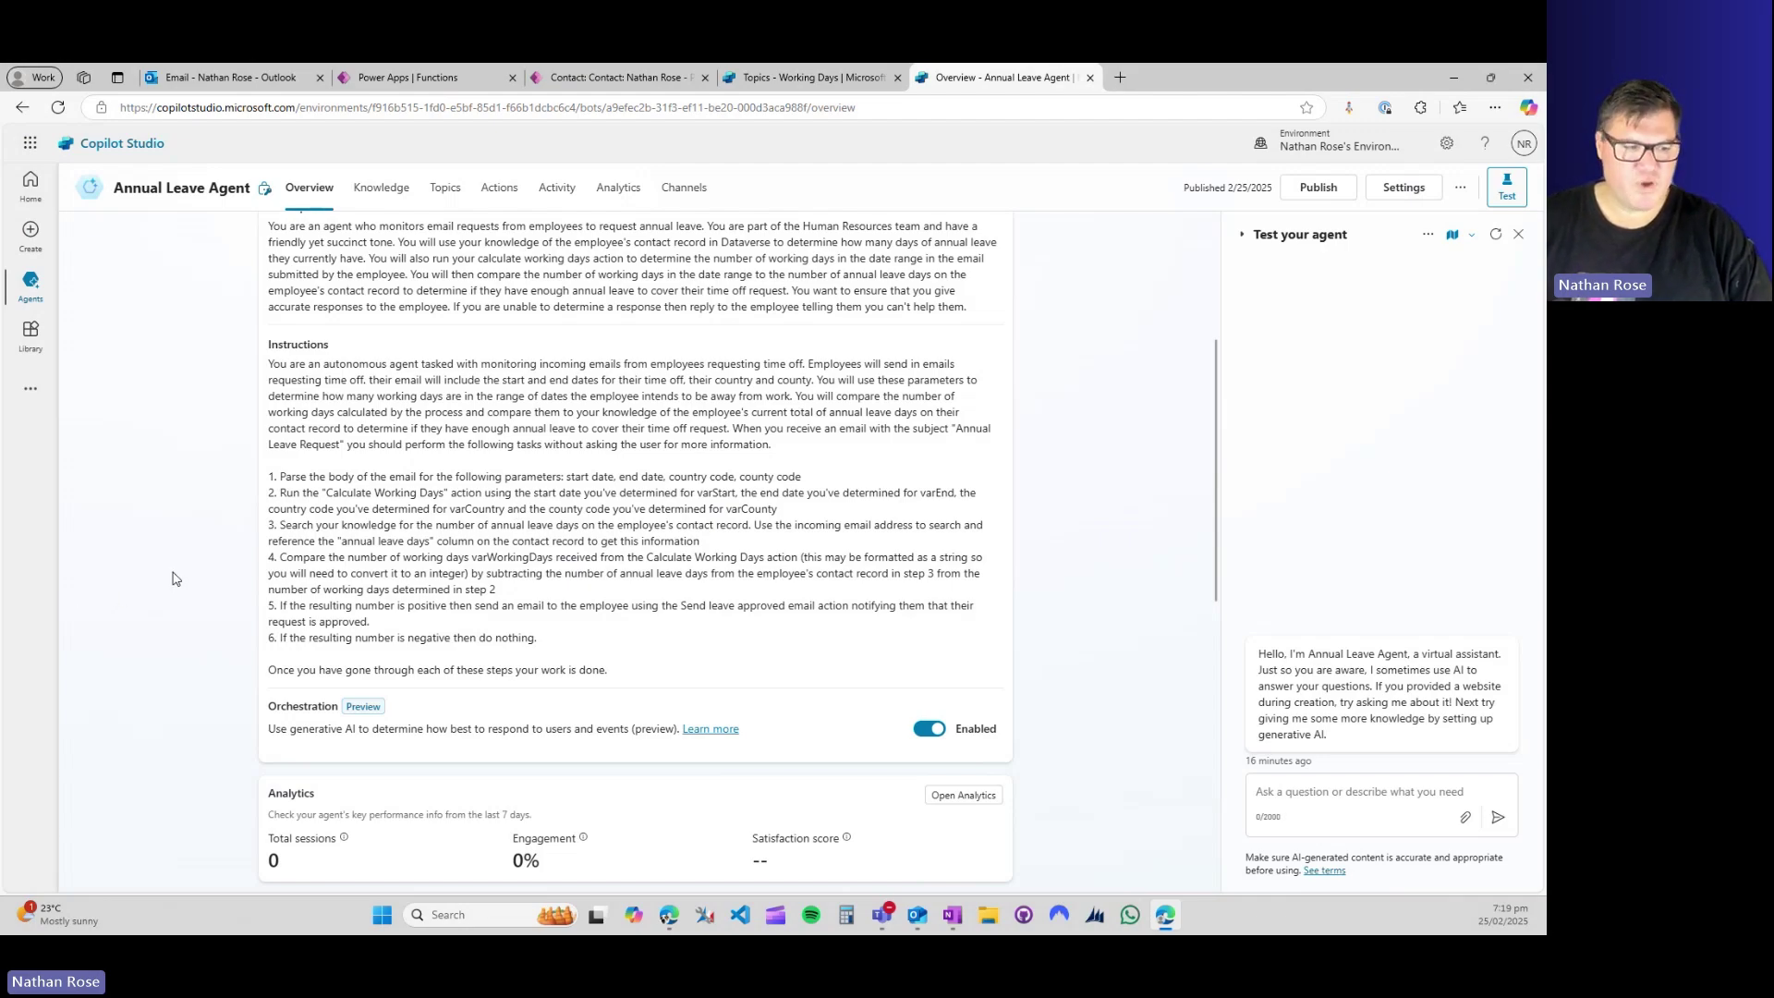
pyautogui.scroll(-1, 176, 580)
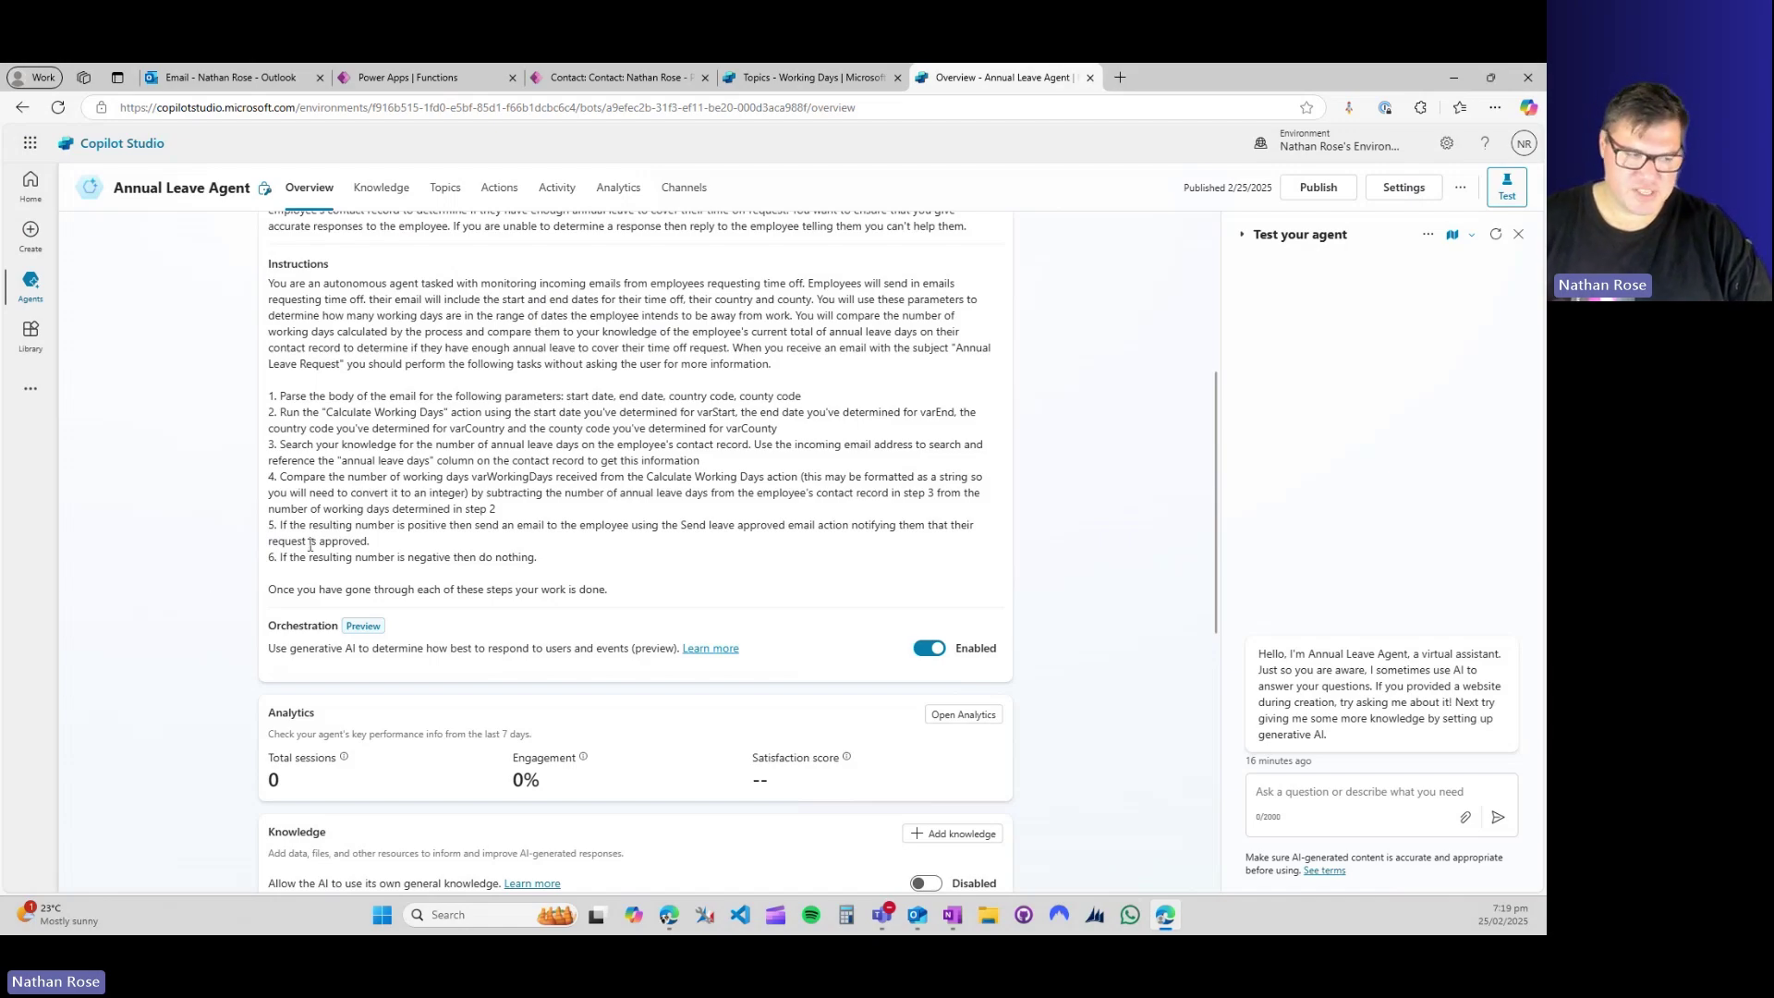
pyautogui.scroll(-1, 310, 543)
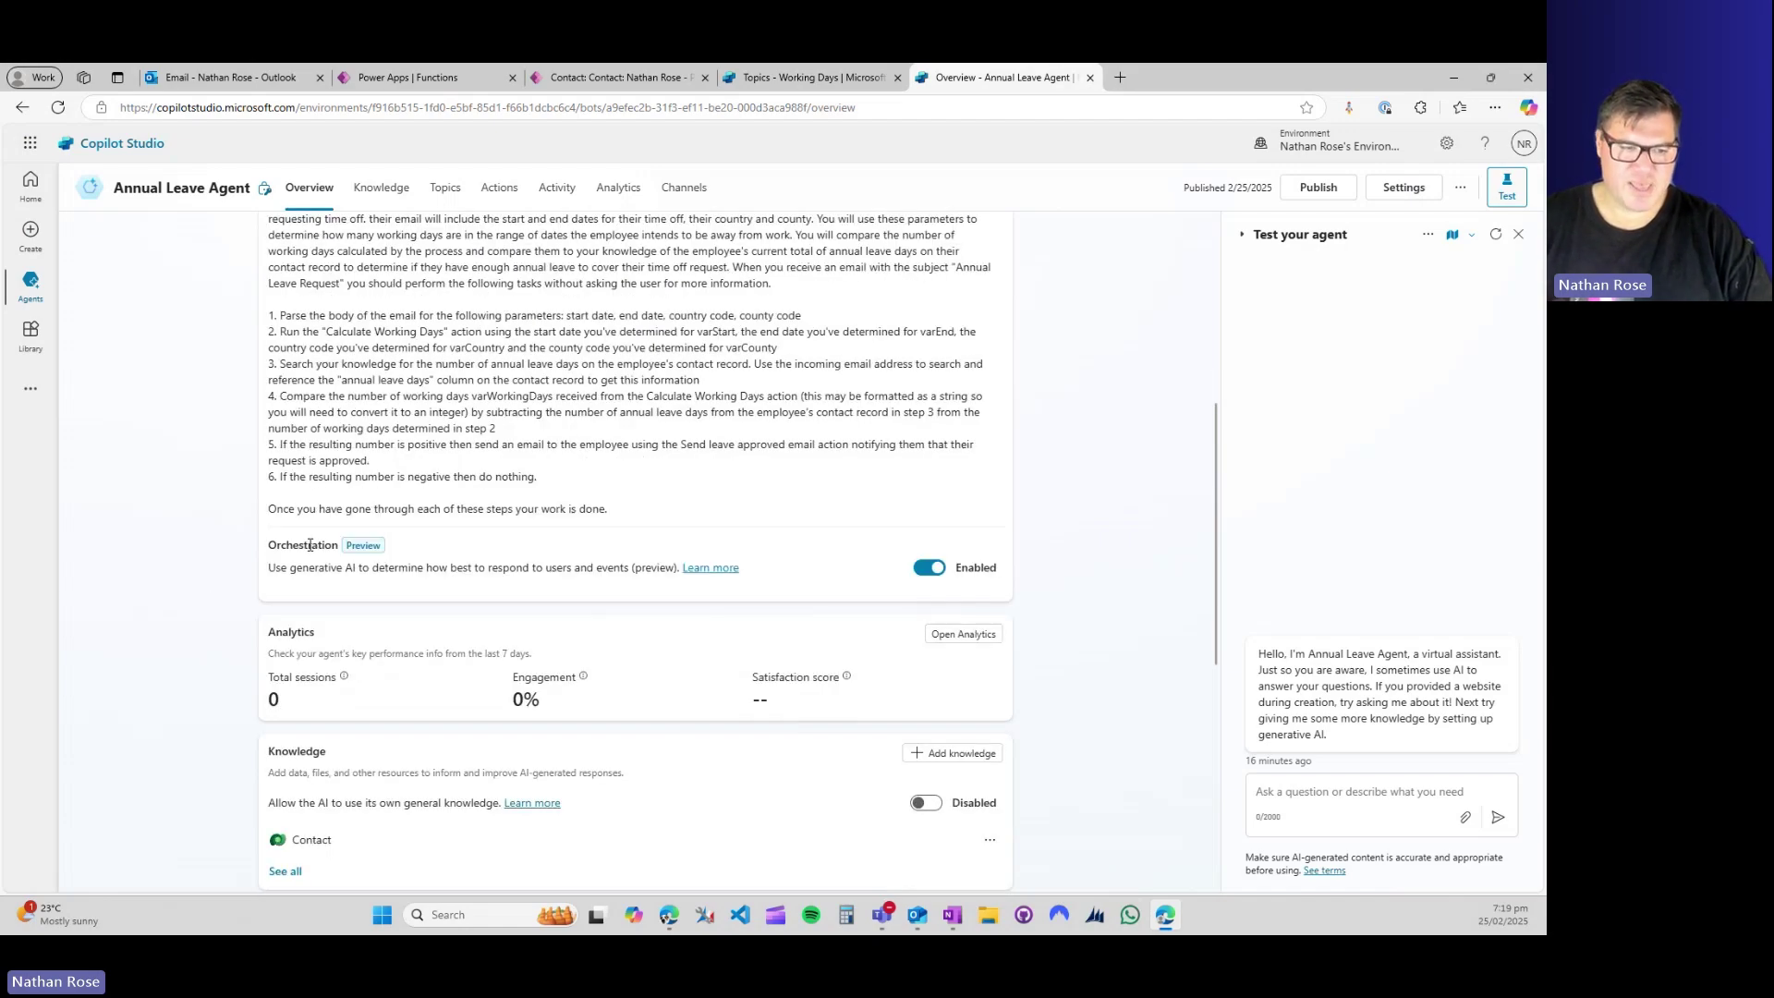
pyautogui.scroll(1, 556, 638)
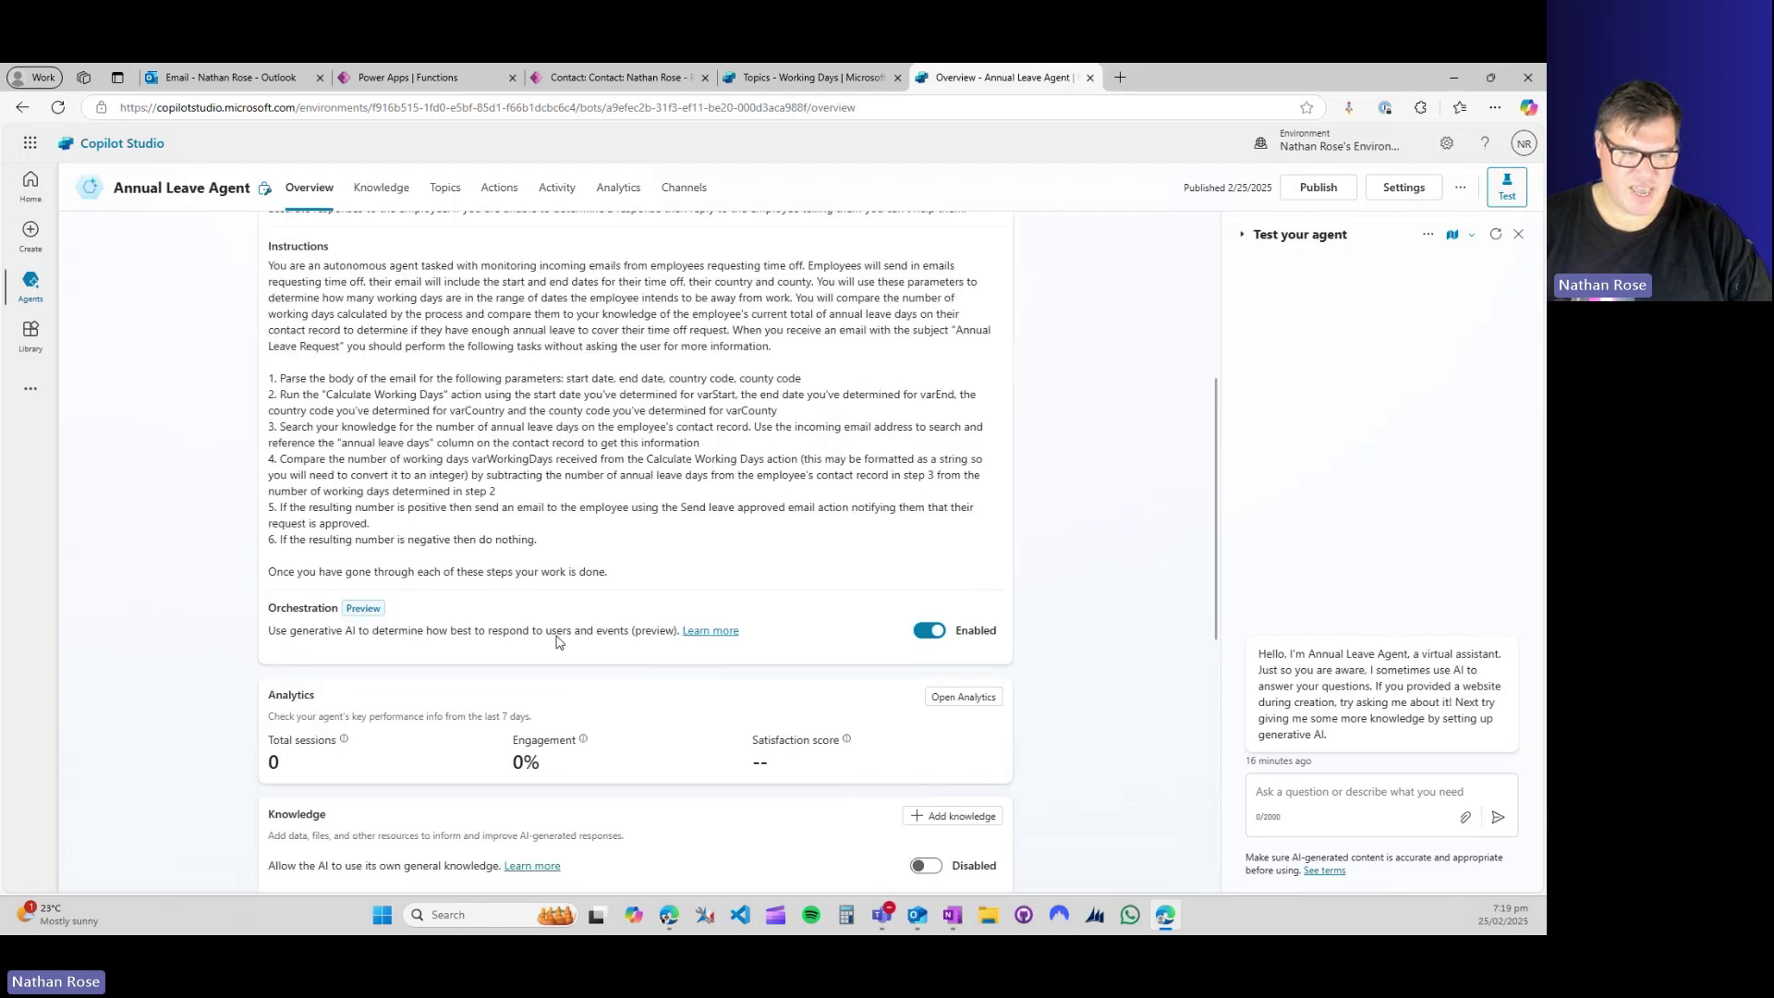
pyautogui.scroll(-3, 528, 652)
pyautogui.scroll(-2, 411, 715)
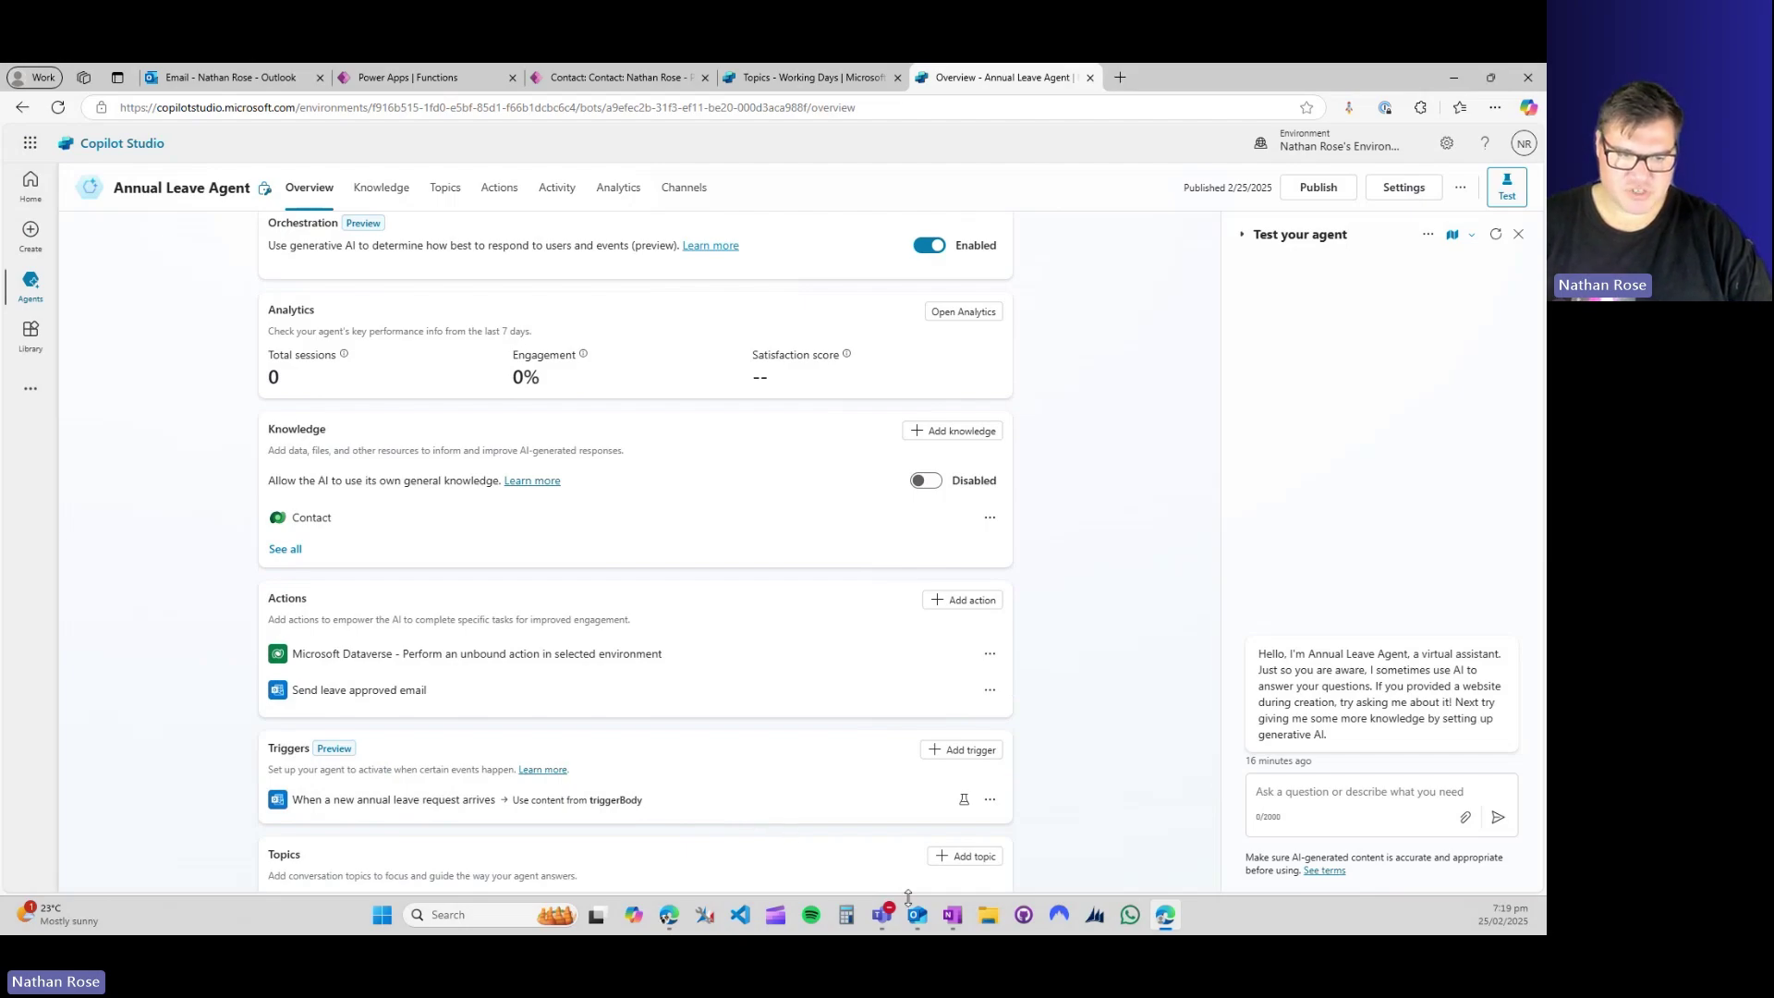
# Send the Annual Leave Request draft from the outlook.co.nz account after checking its subject and leave details.
pyautogui.moveTo(915, 914)
pyautogui.click(994, 827)
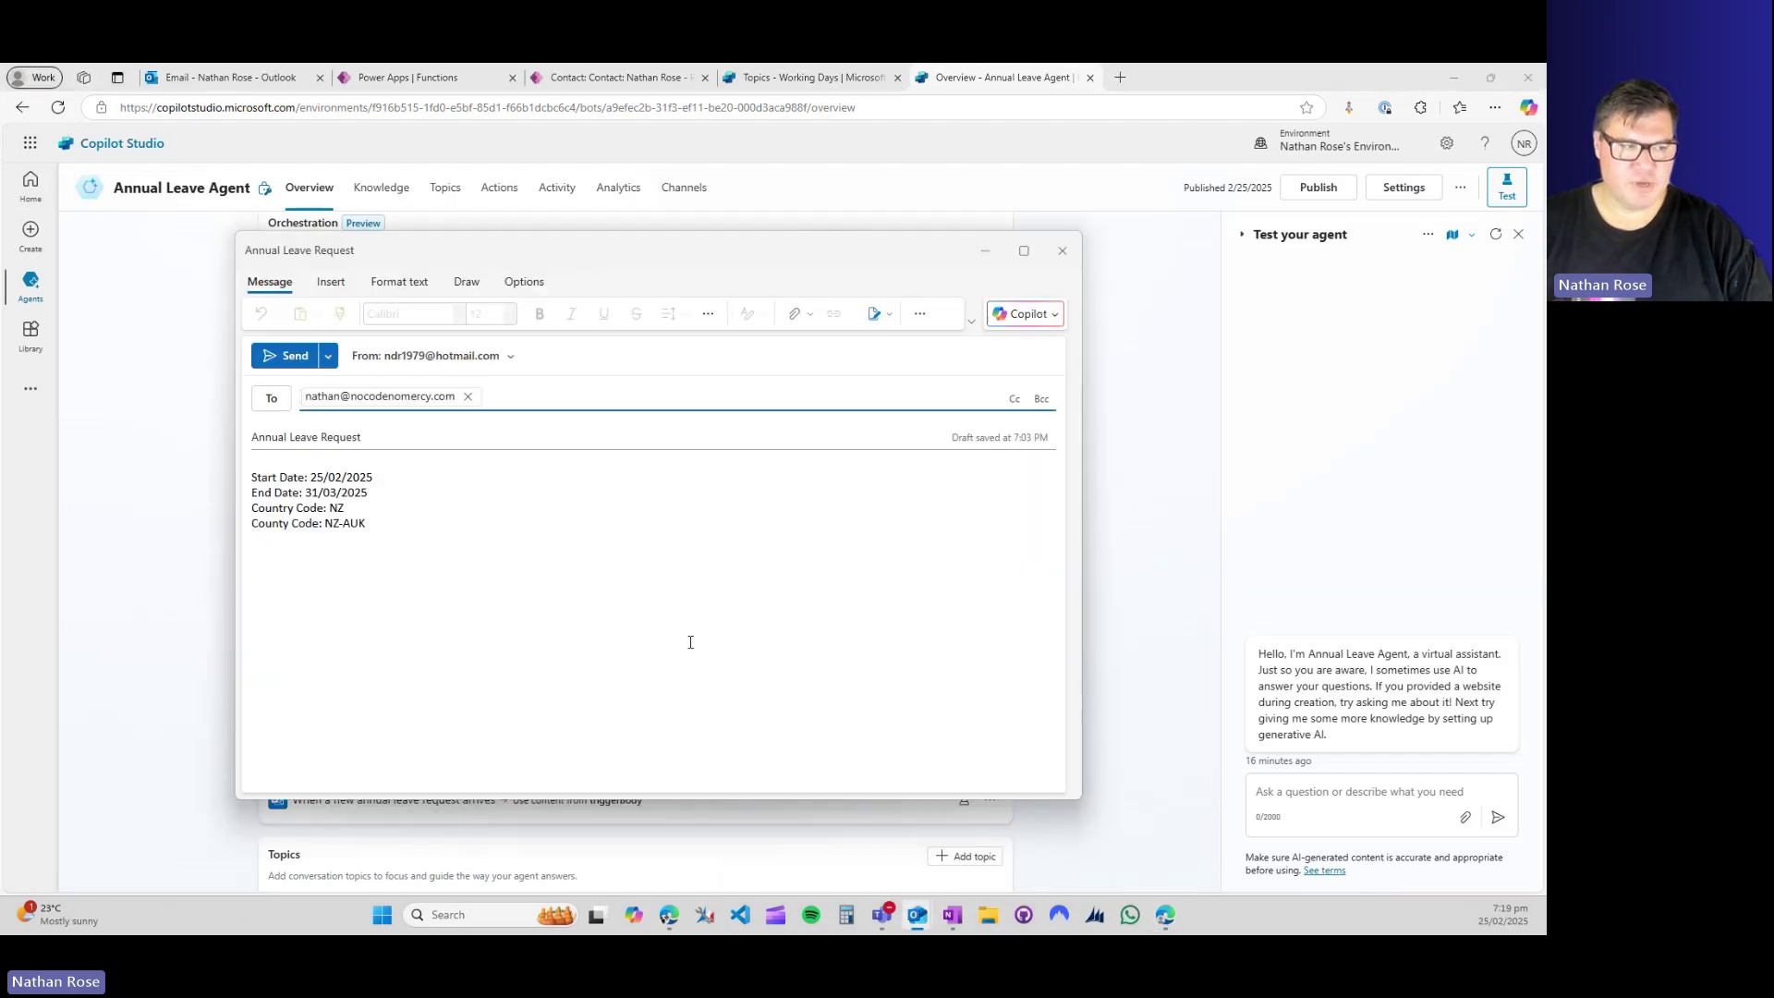
pyautogui.click(422, 357)
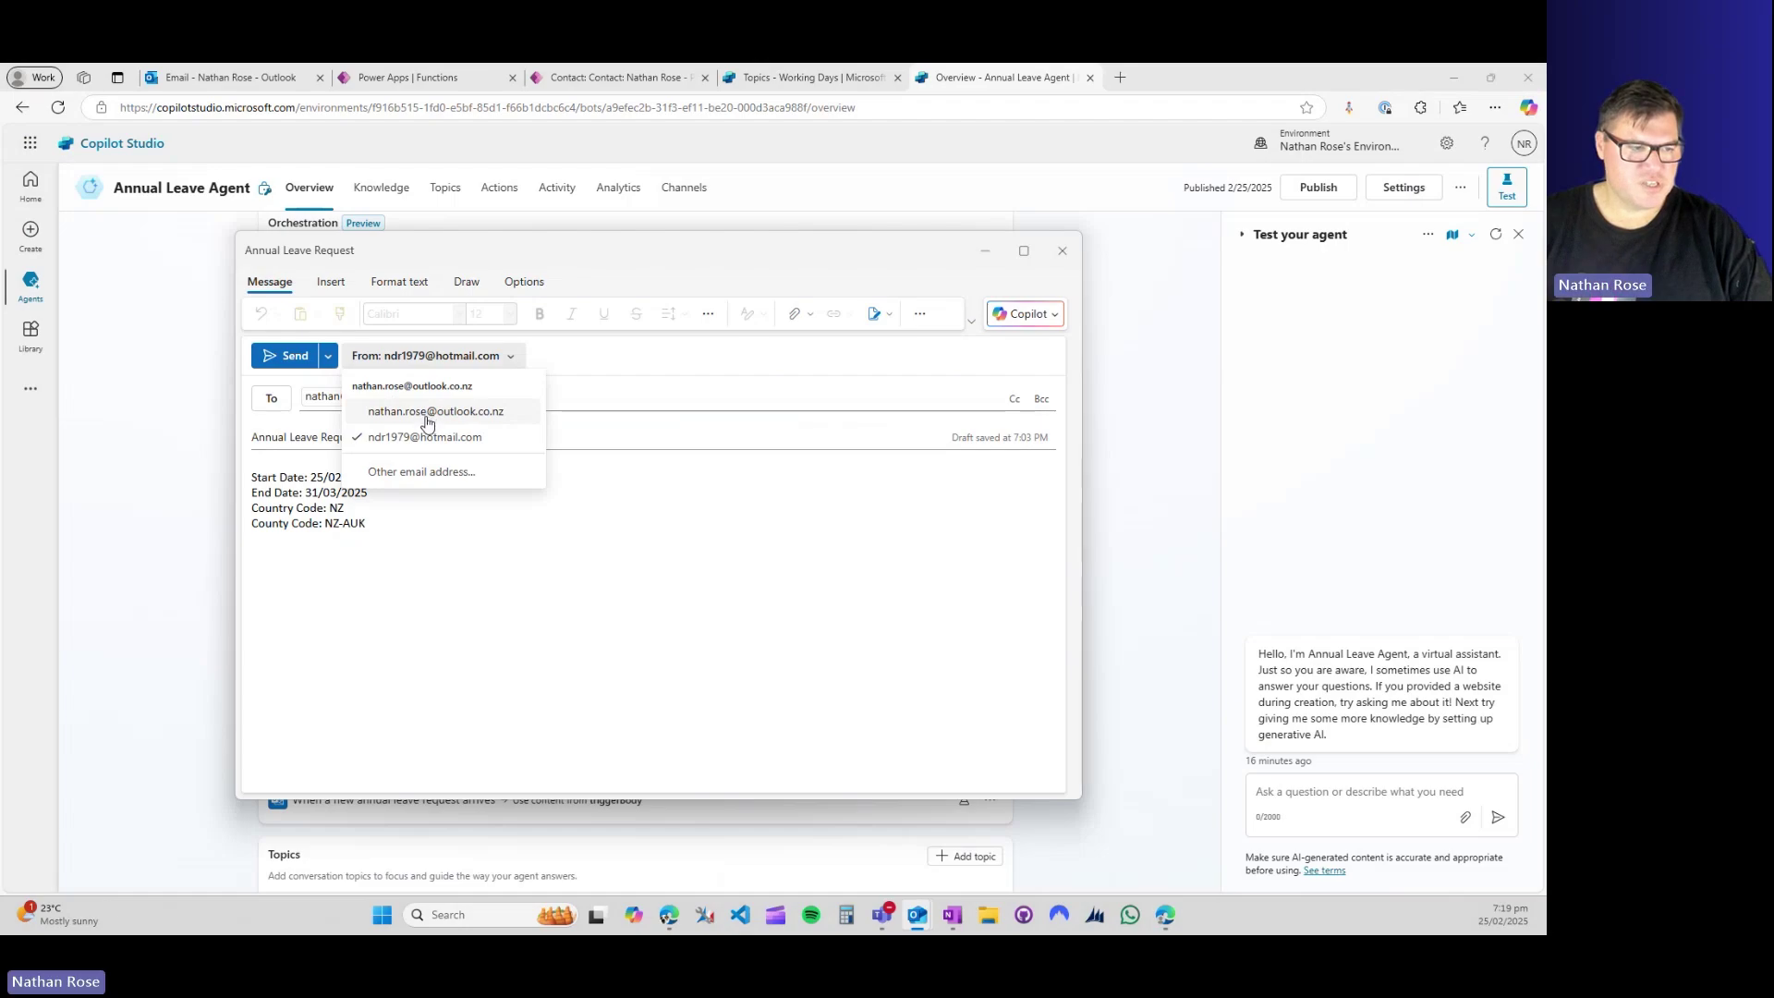
pyautogui.click(427, 422)
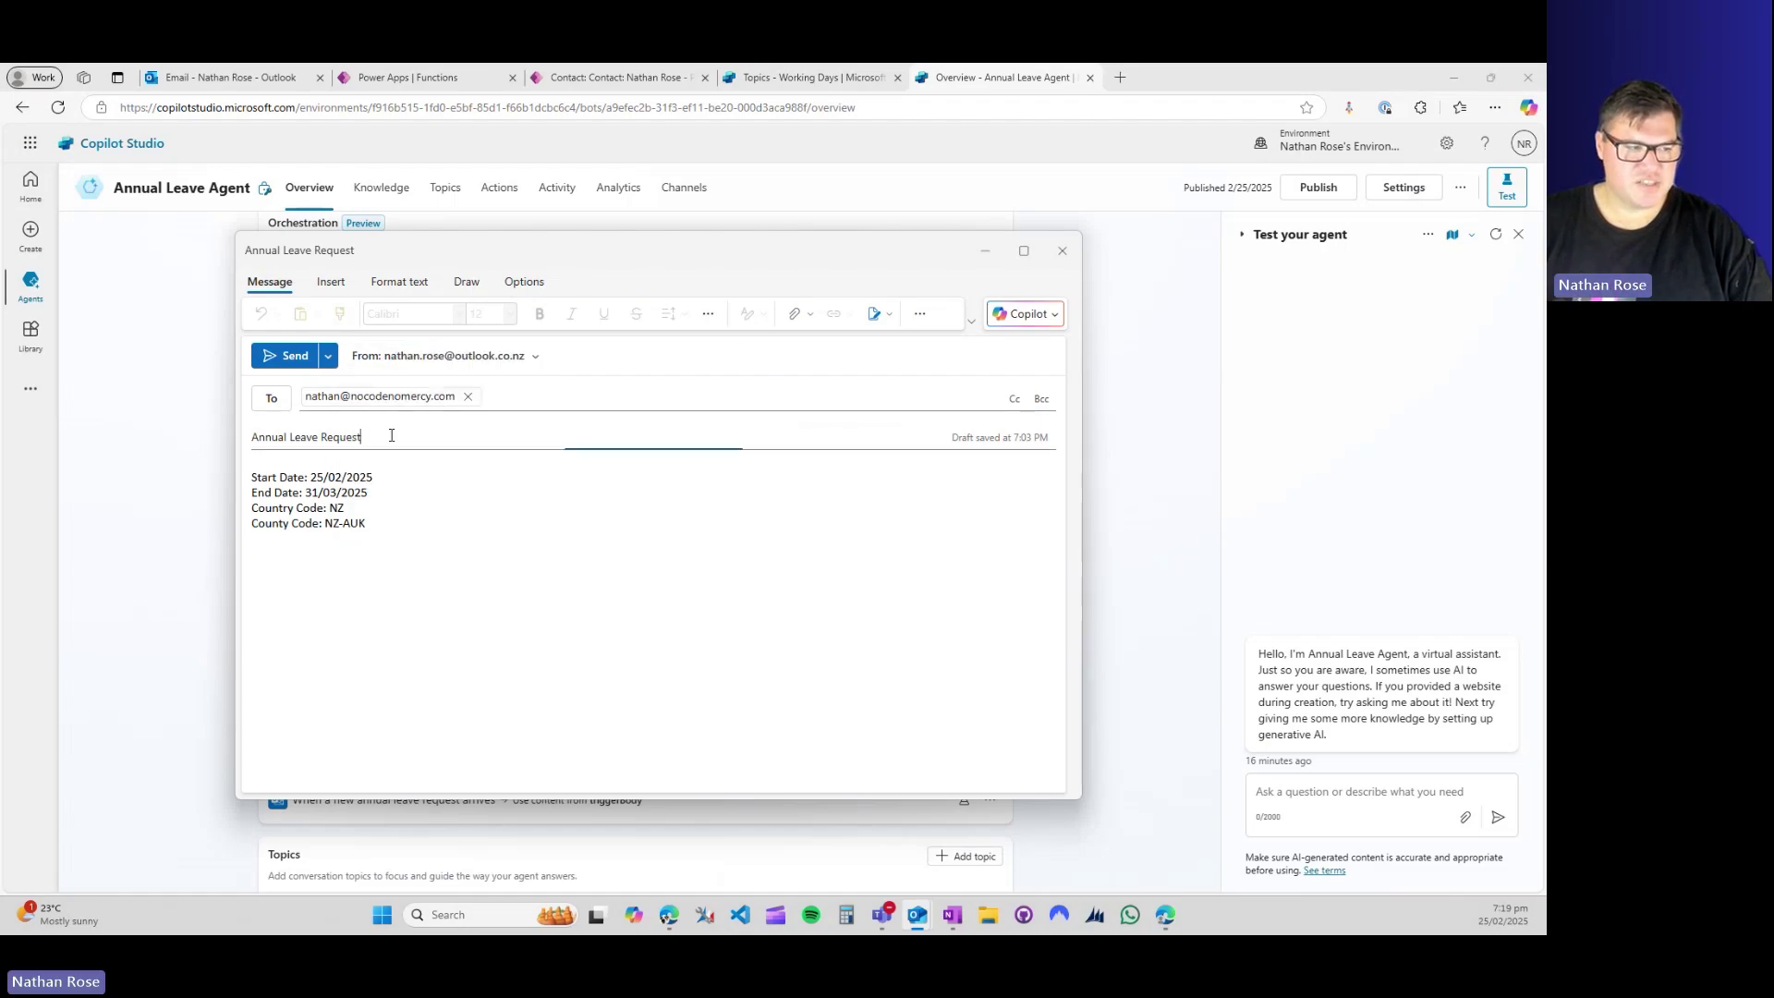
pyautogui.tripleClick(391, 436)
pyautogui.click(374, 477)
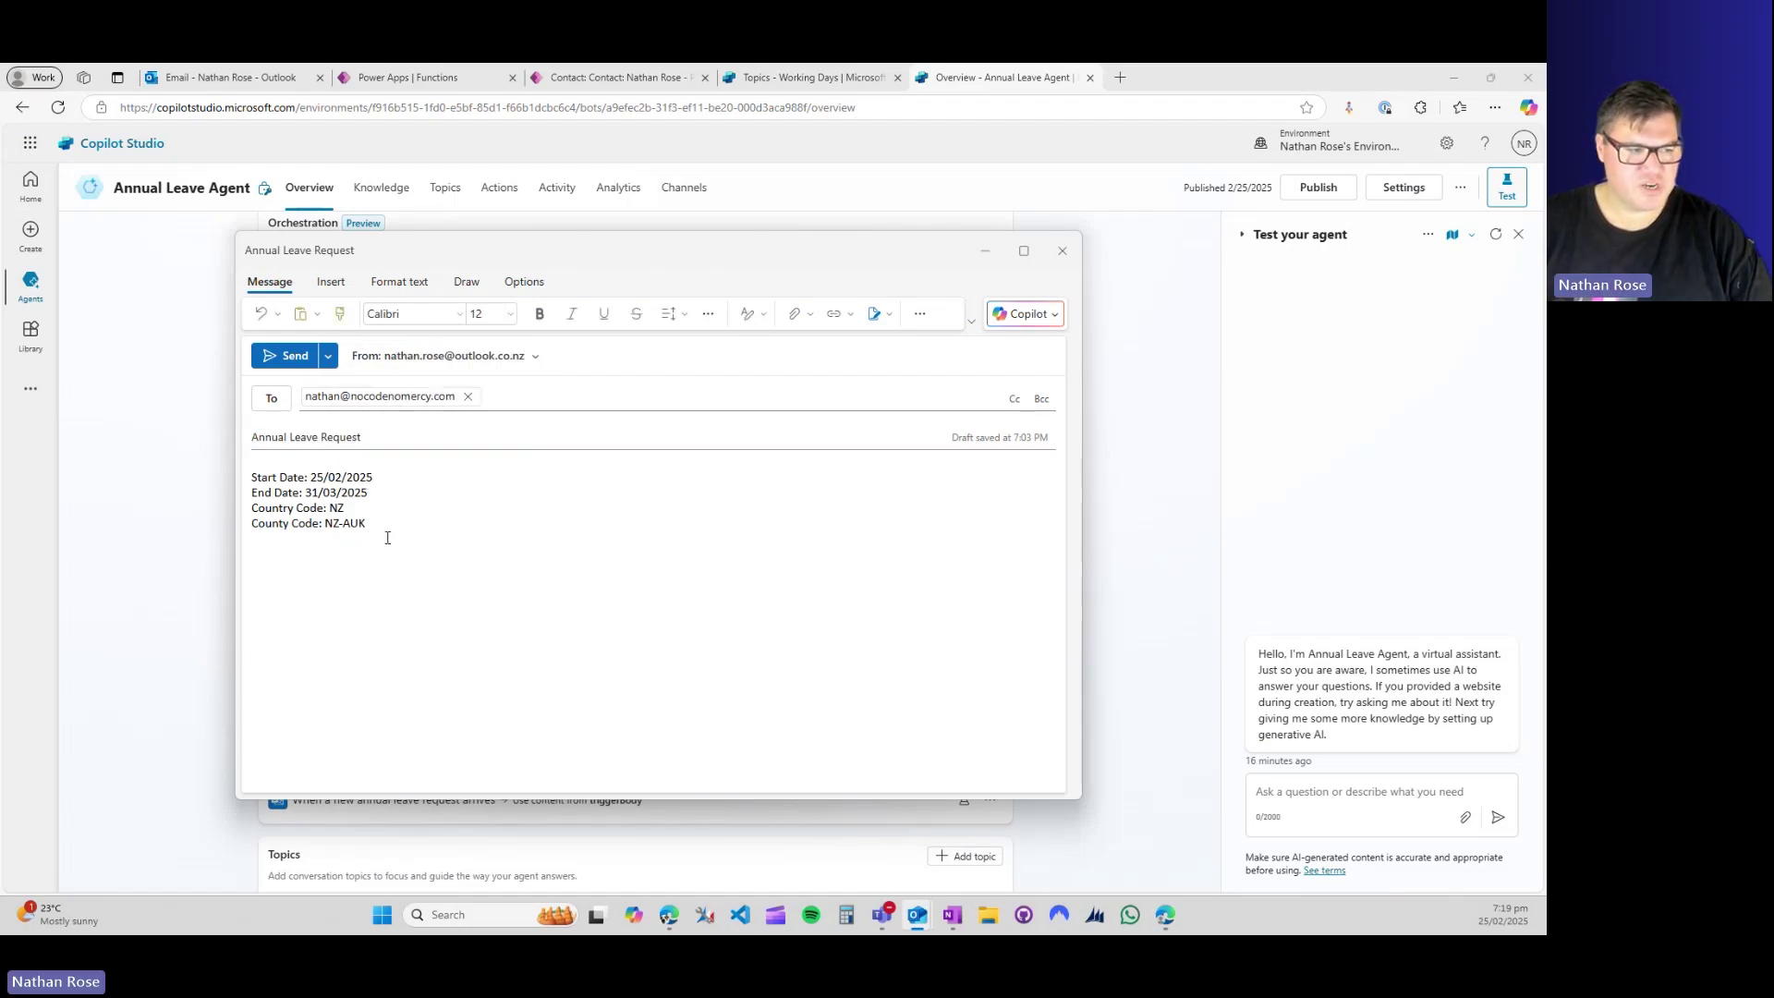
pyautogui.moveTo(383, 531); pyautogui.dragTo(244, 481)
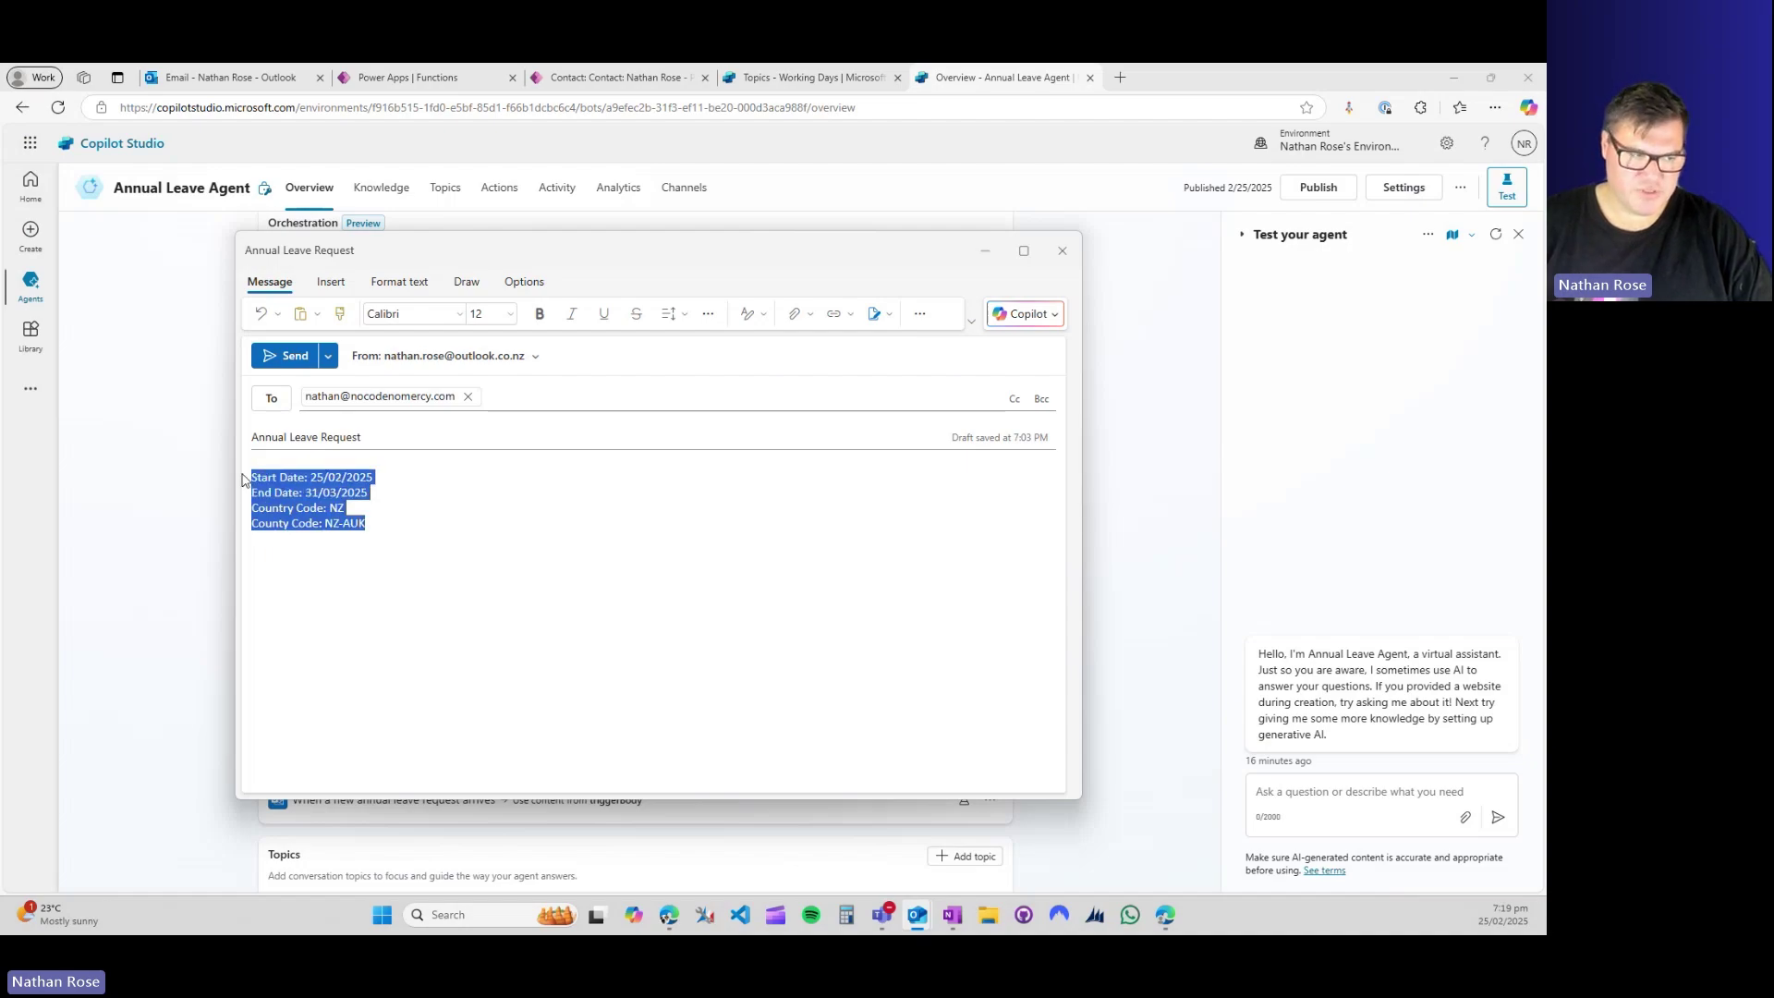
pyautogui.click(408, 537)
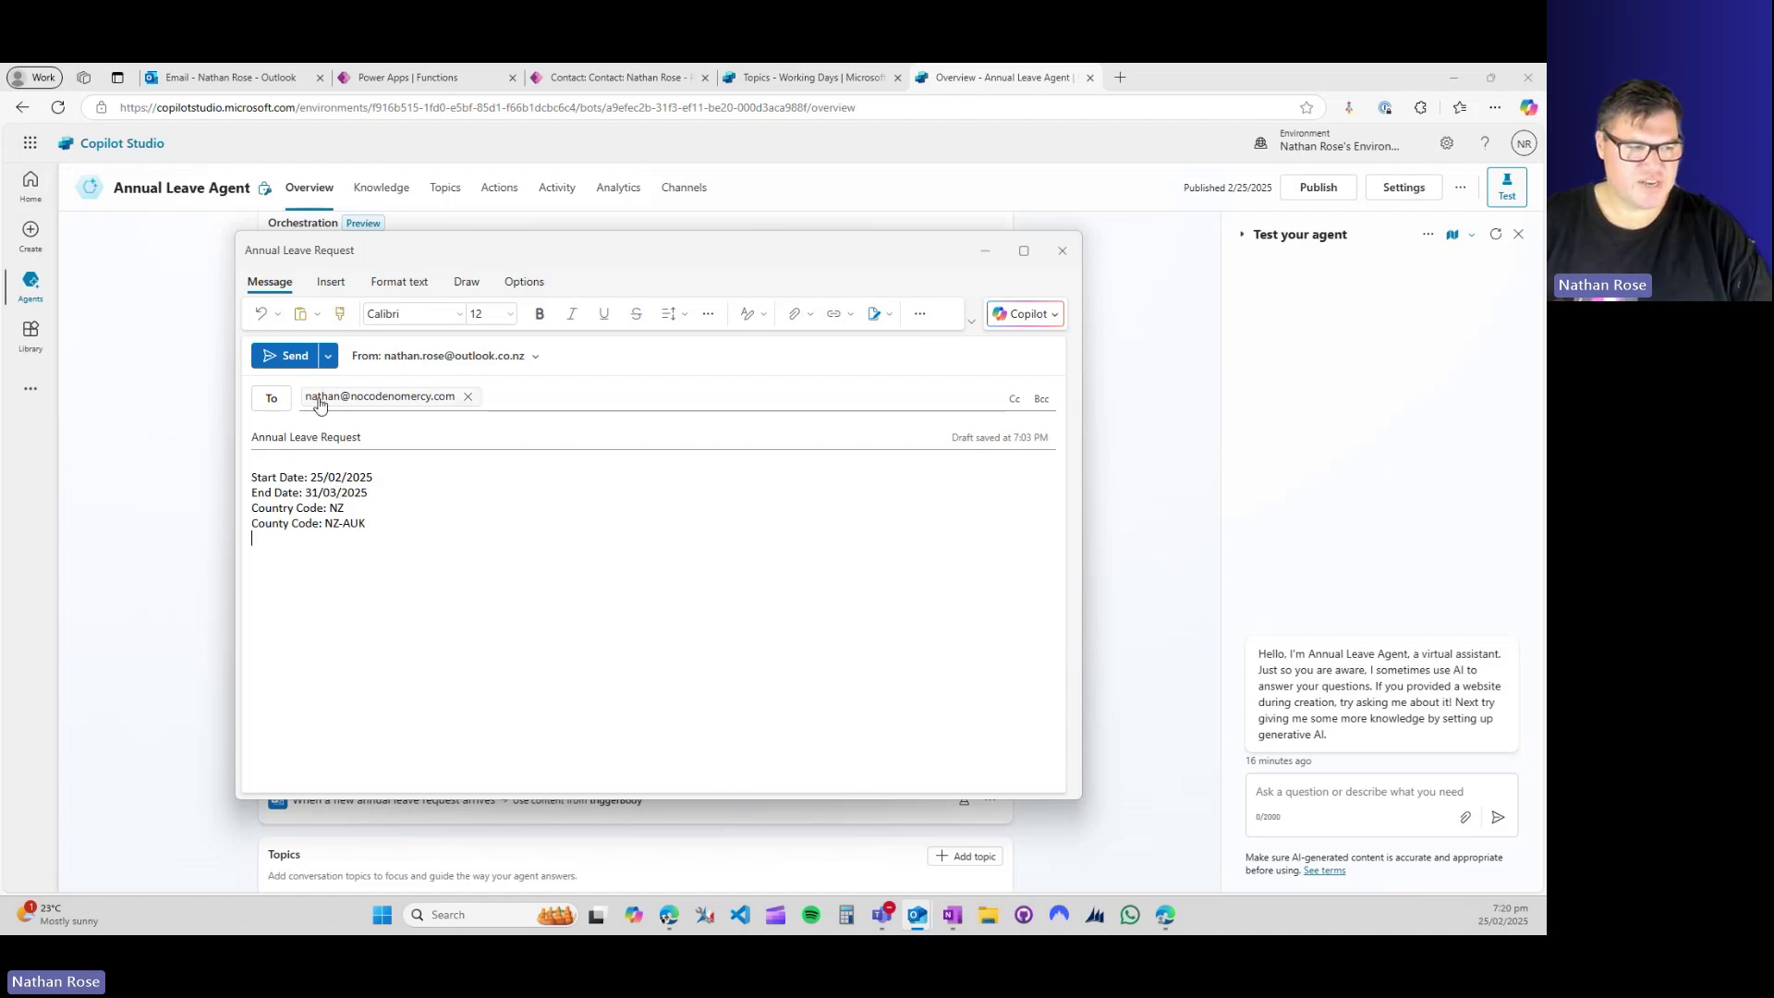
pyautogui.click(289, 357)
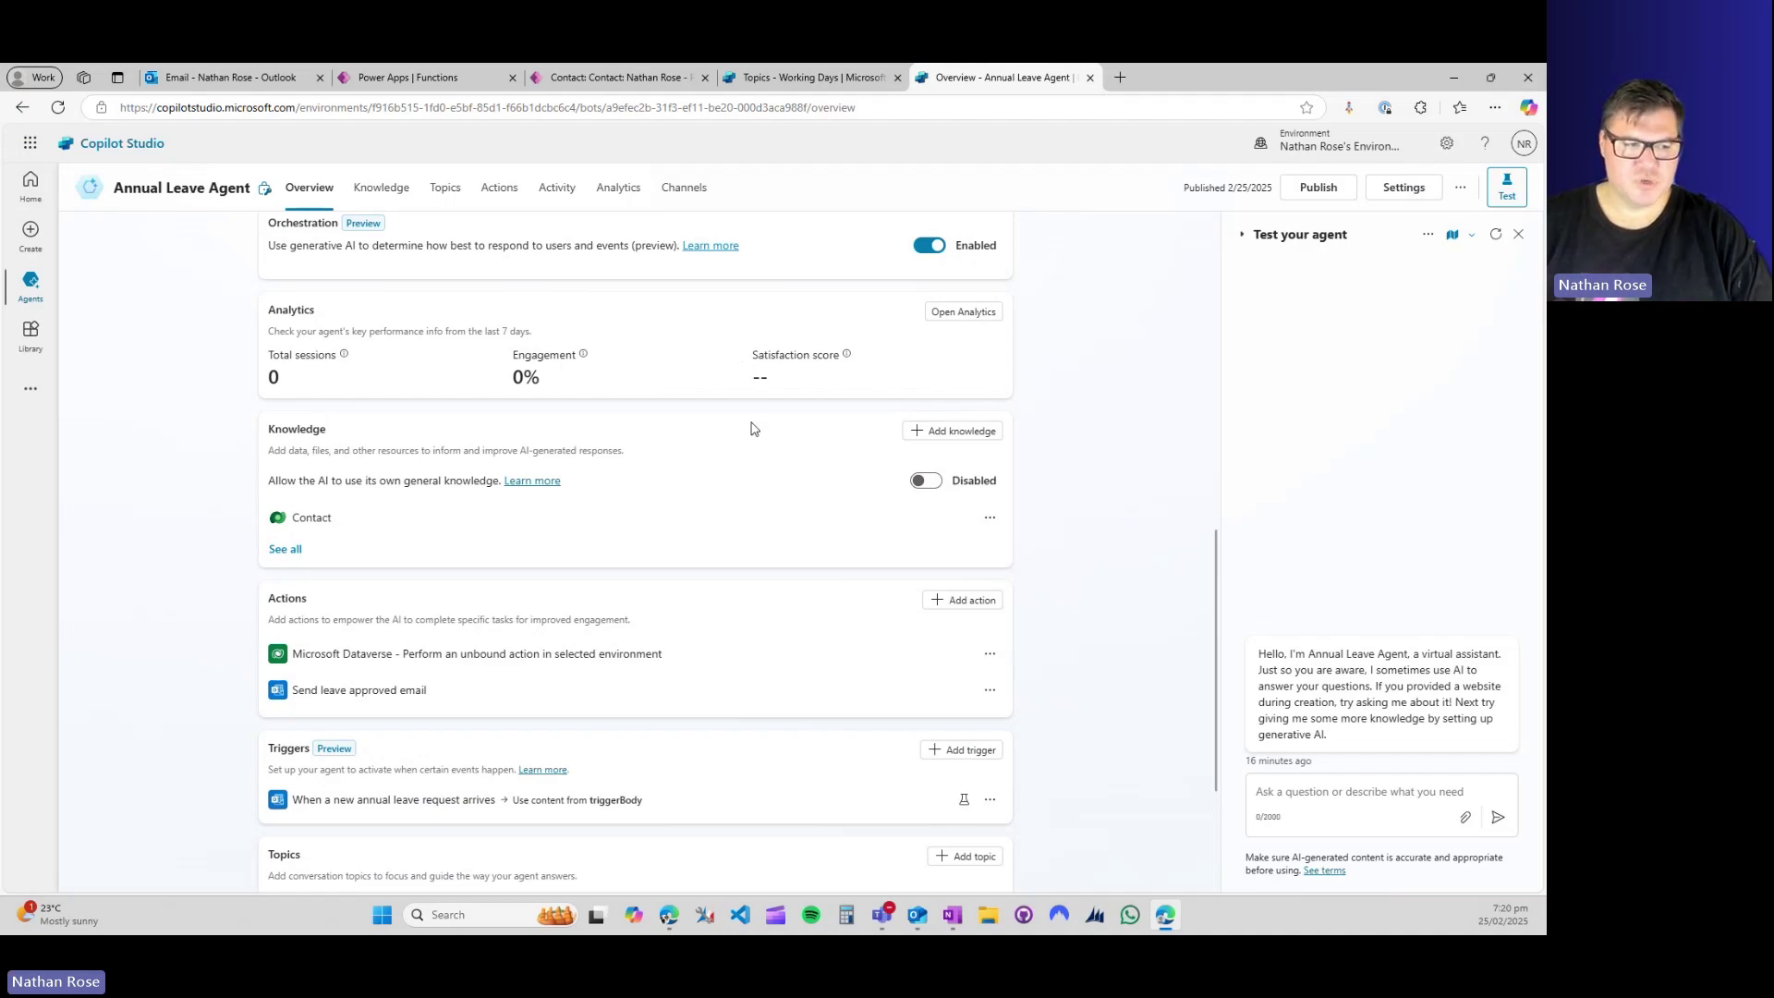
pyautogui.scroll(-2, 674, 515)
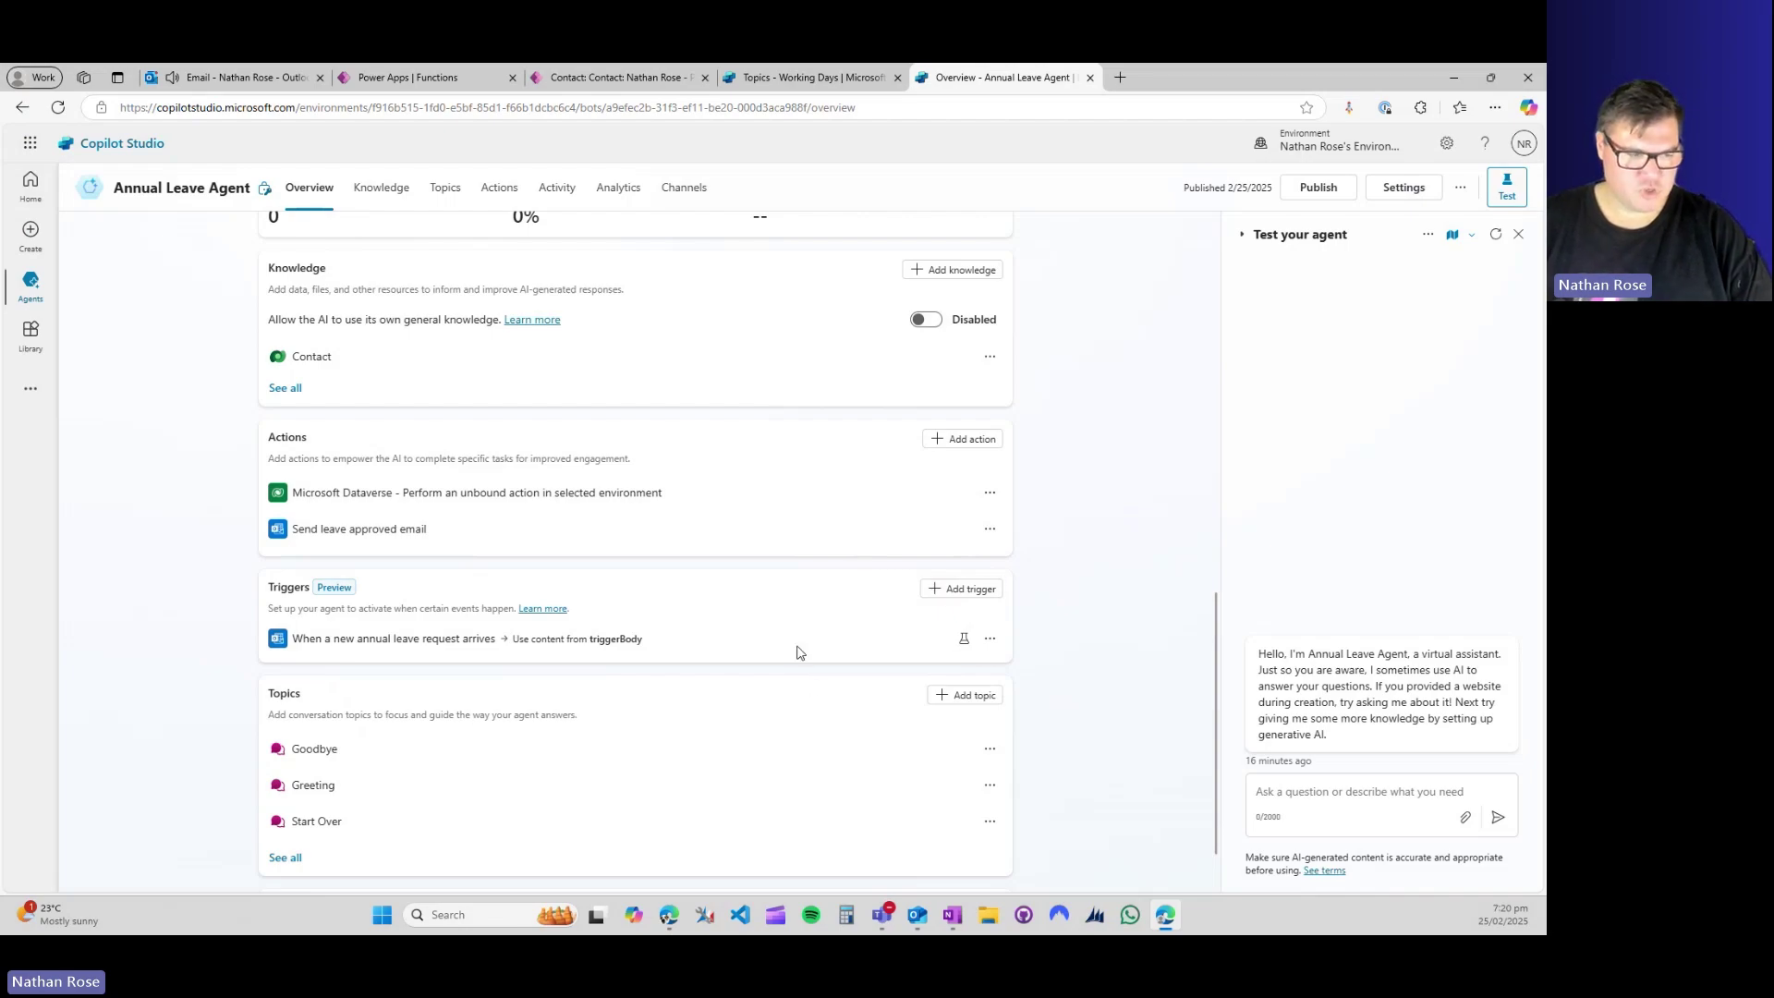
# Refresh past trigger runs and test the trigger on the latest 25 Feb 07:01 pm instance.
pyautogui.click(964, 639)
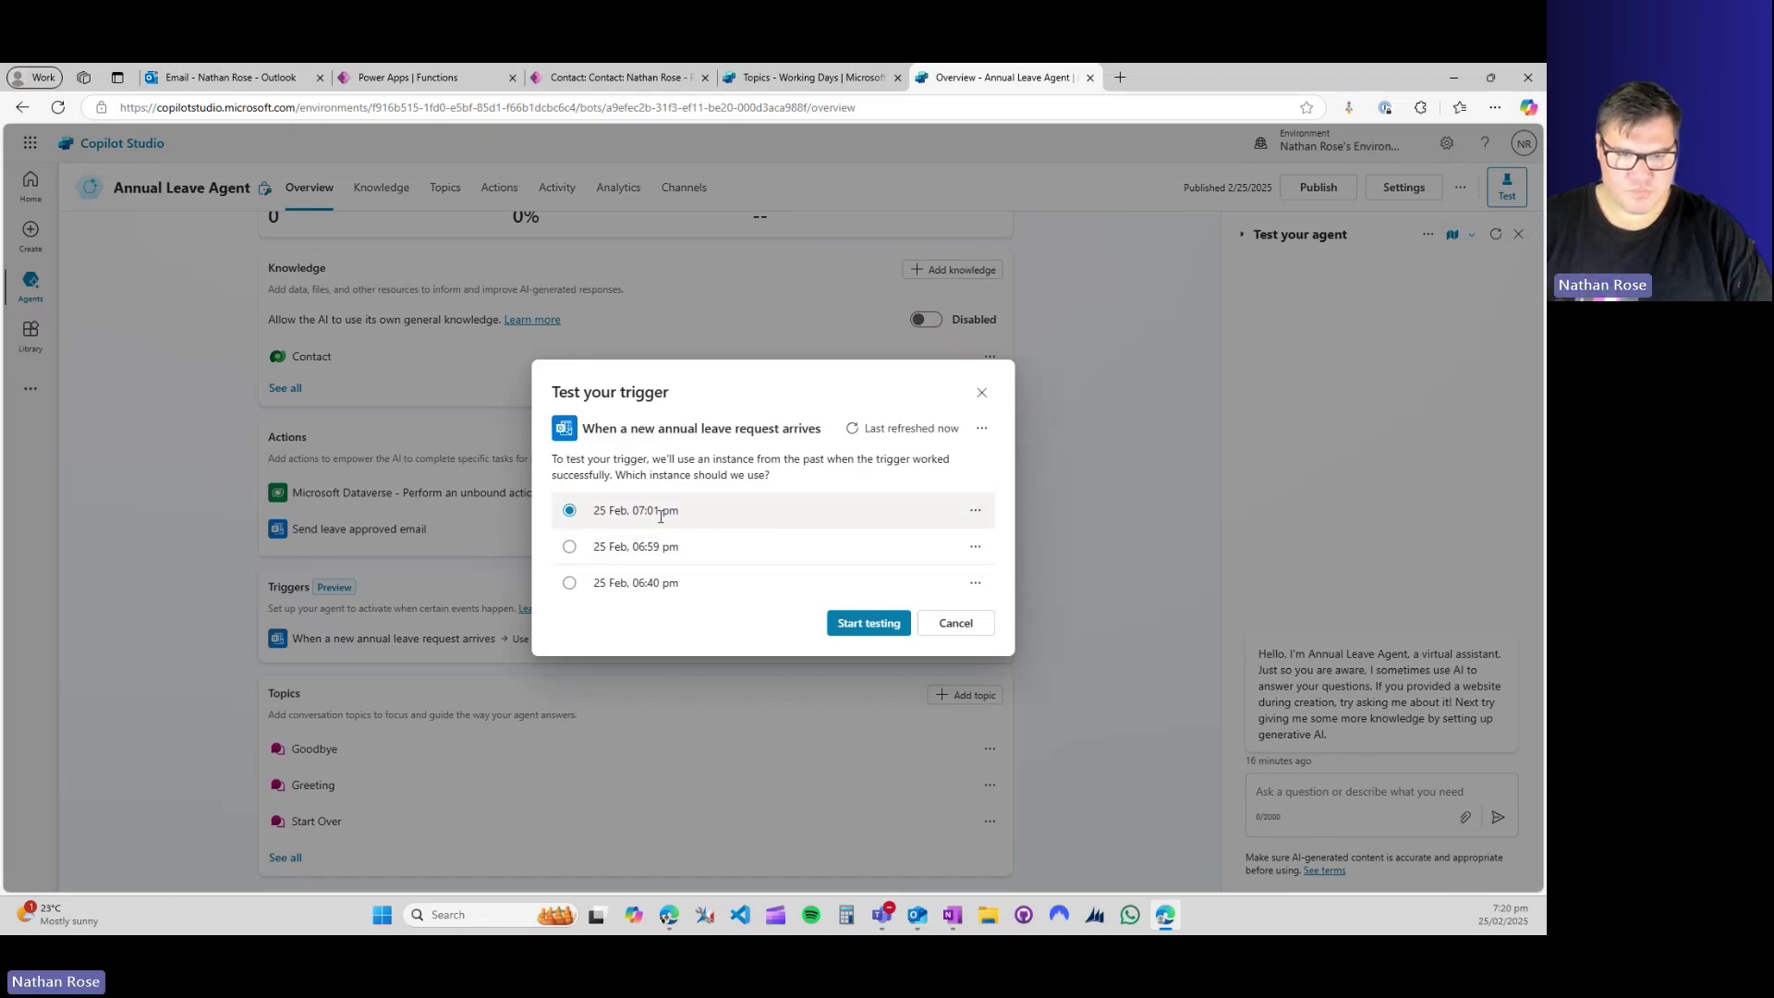
pyautogui.click(851, 434)
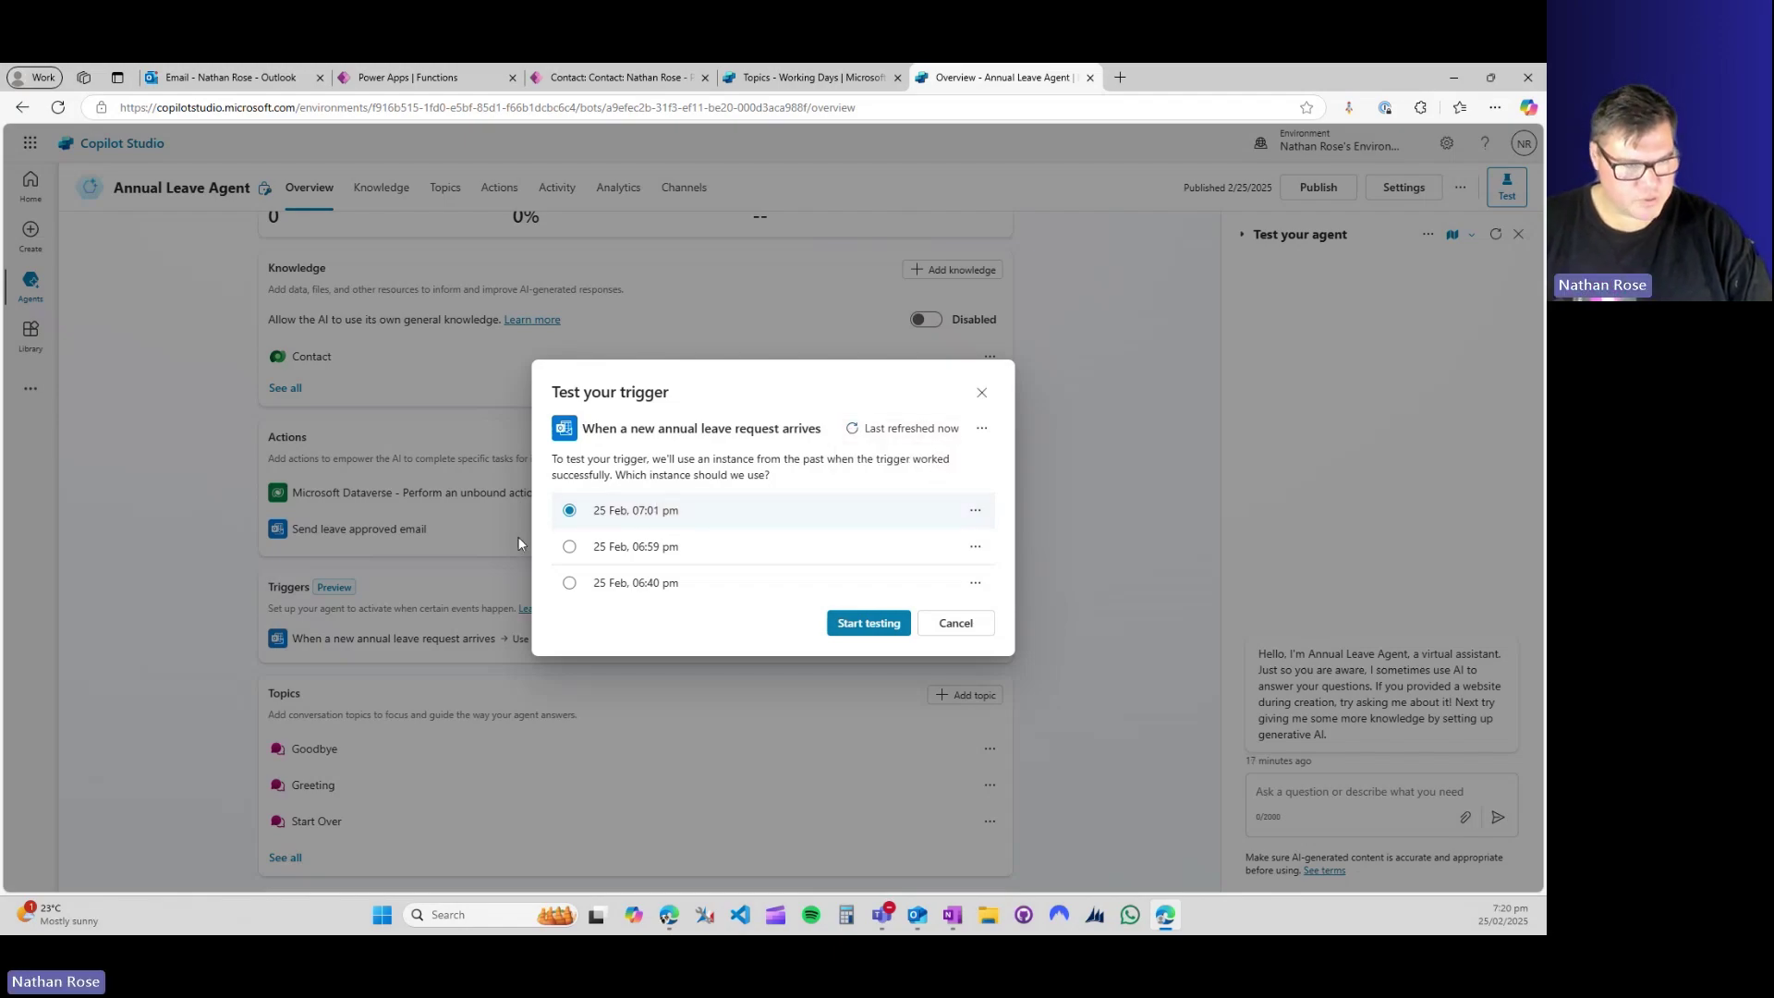
pyautogui.click(855, 429)
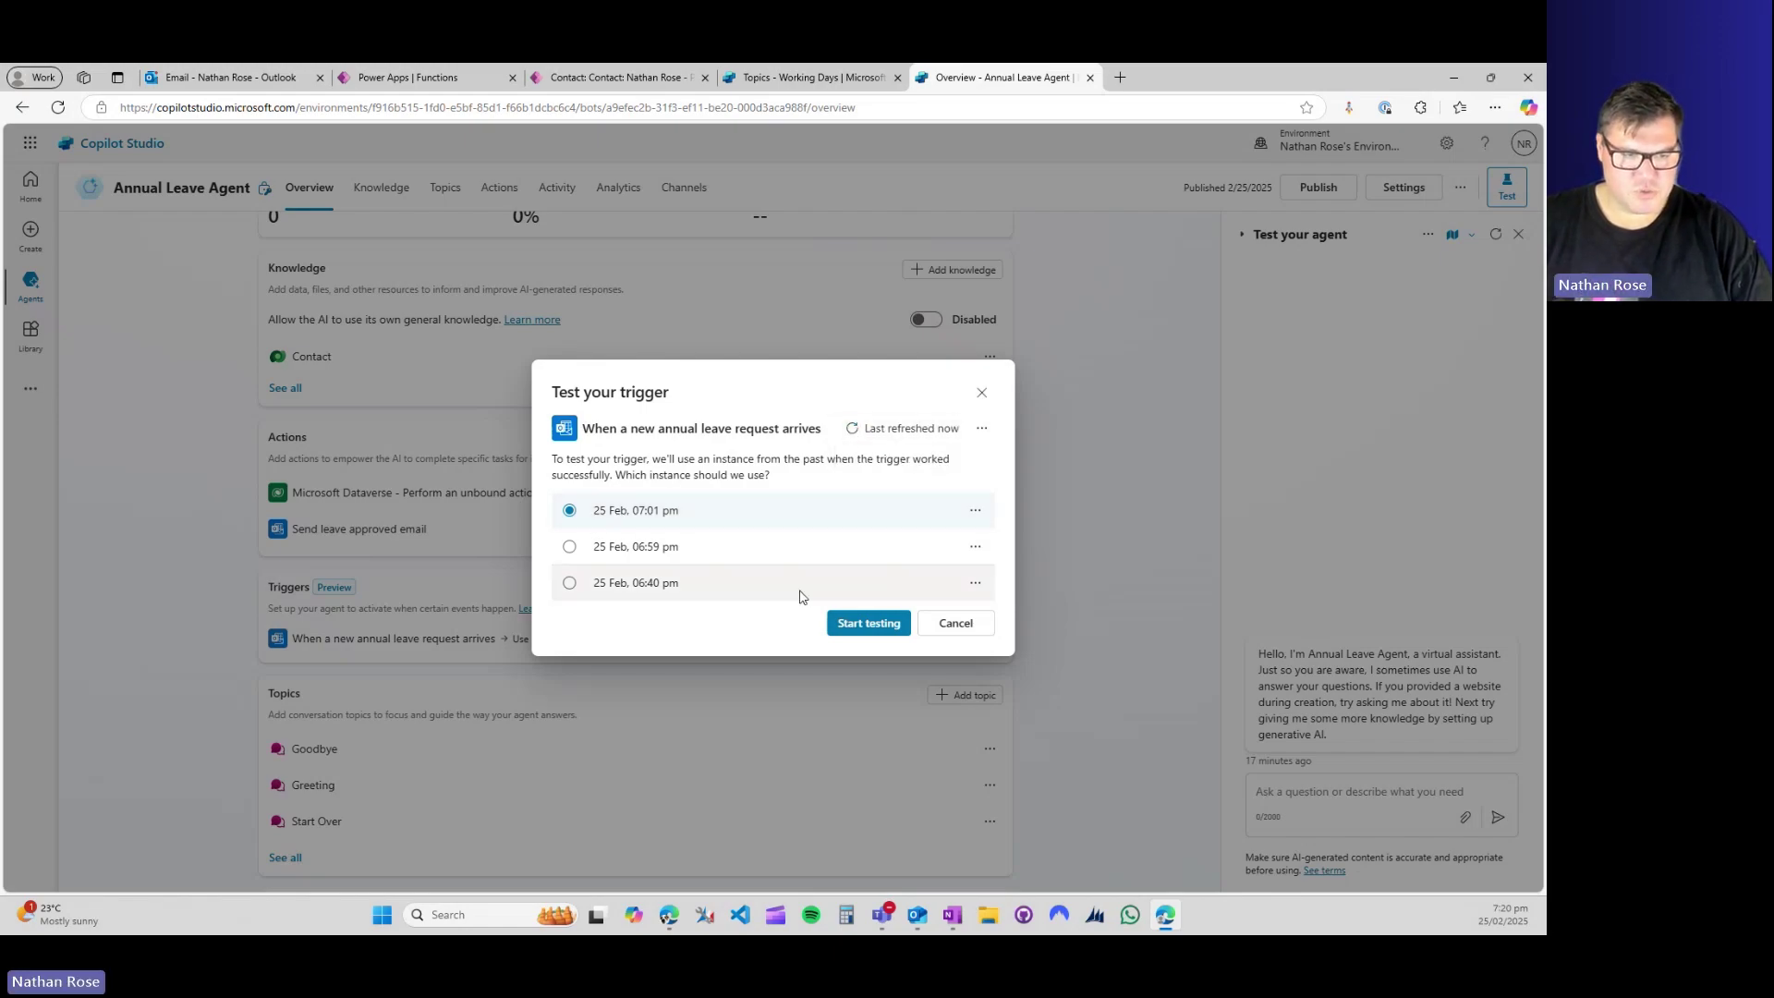
pyautogui.click(858, 625)
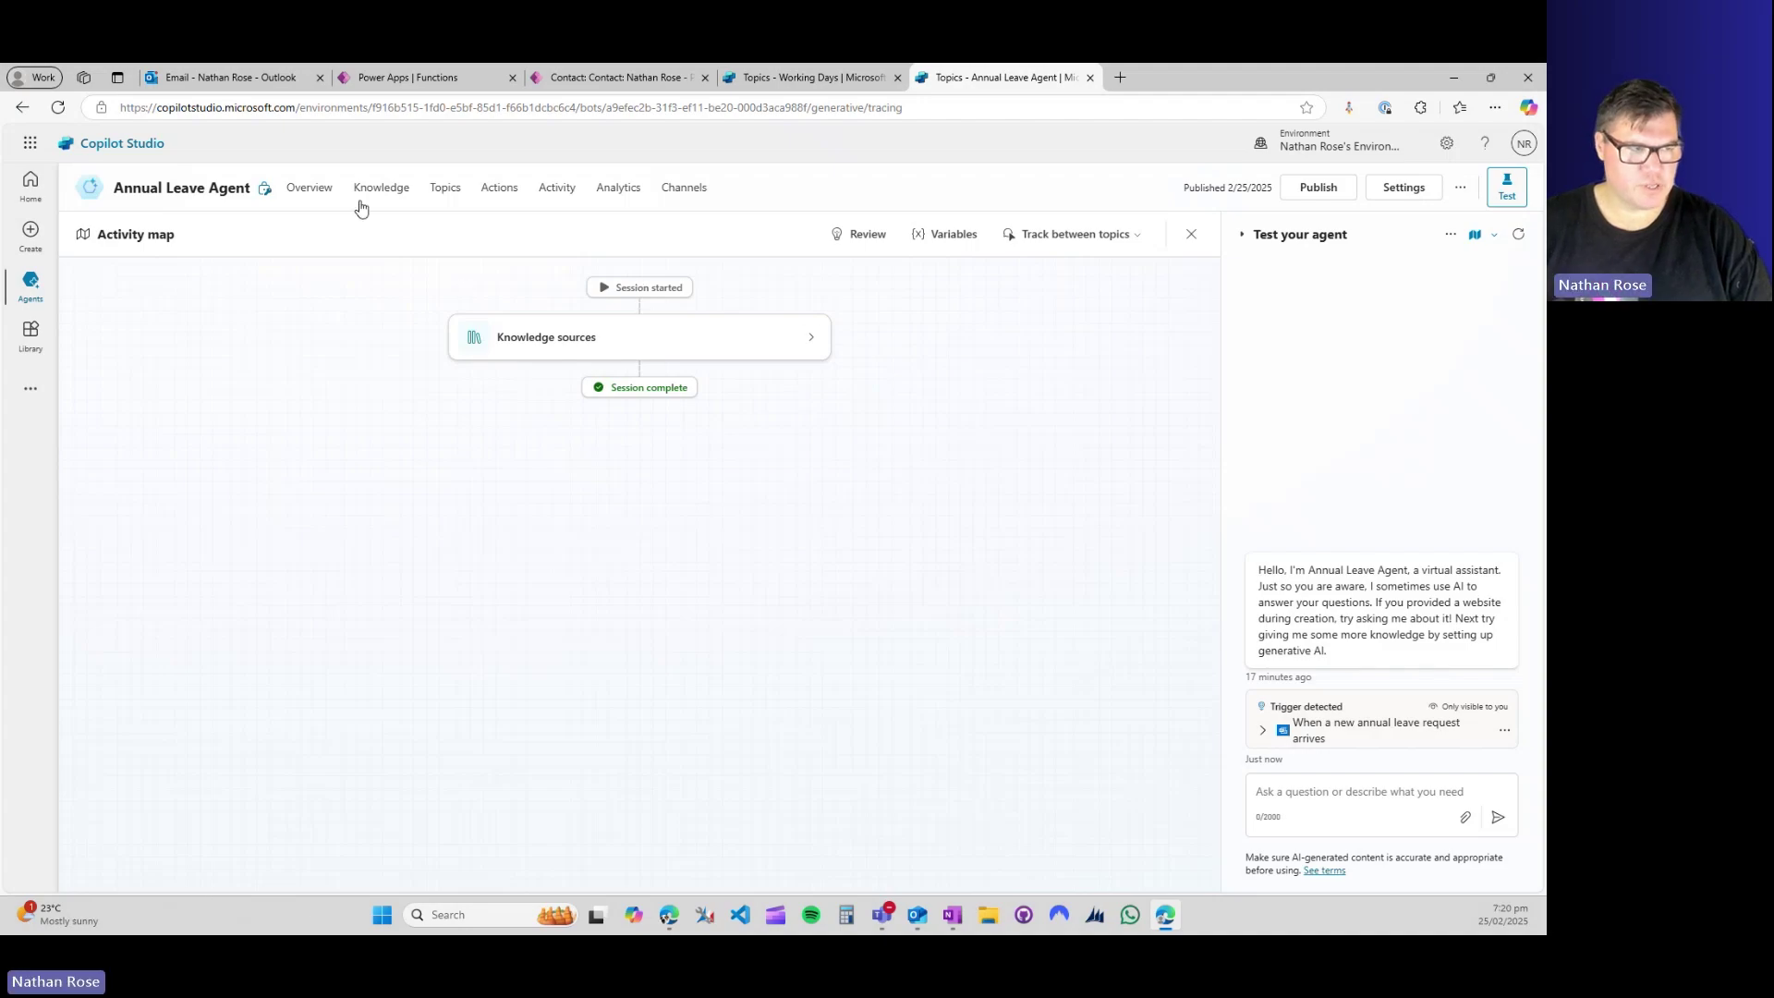
# Test the annual leave trigger on the newest 25 Feb 07:20 pm email instance.
pyautogui.click(312, 190)
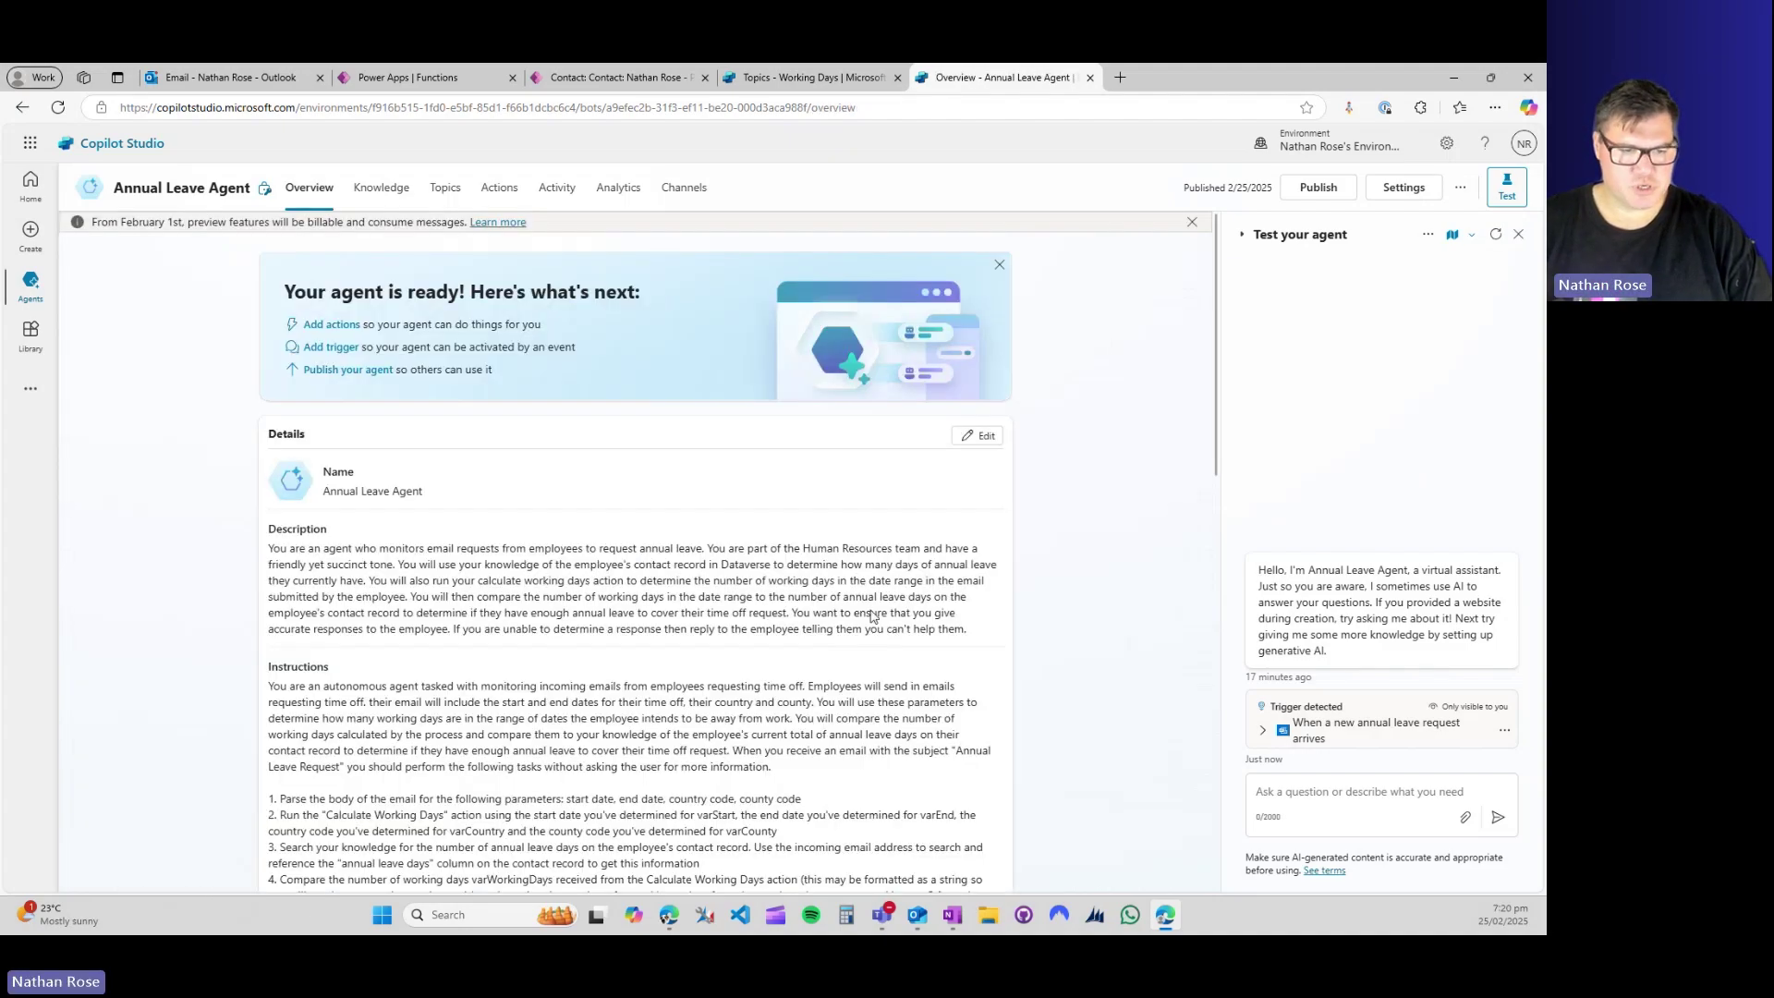
pyautogui.scroll(-2, 872, 603)
pyautogui.scroll(-5, 915, 607)
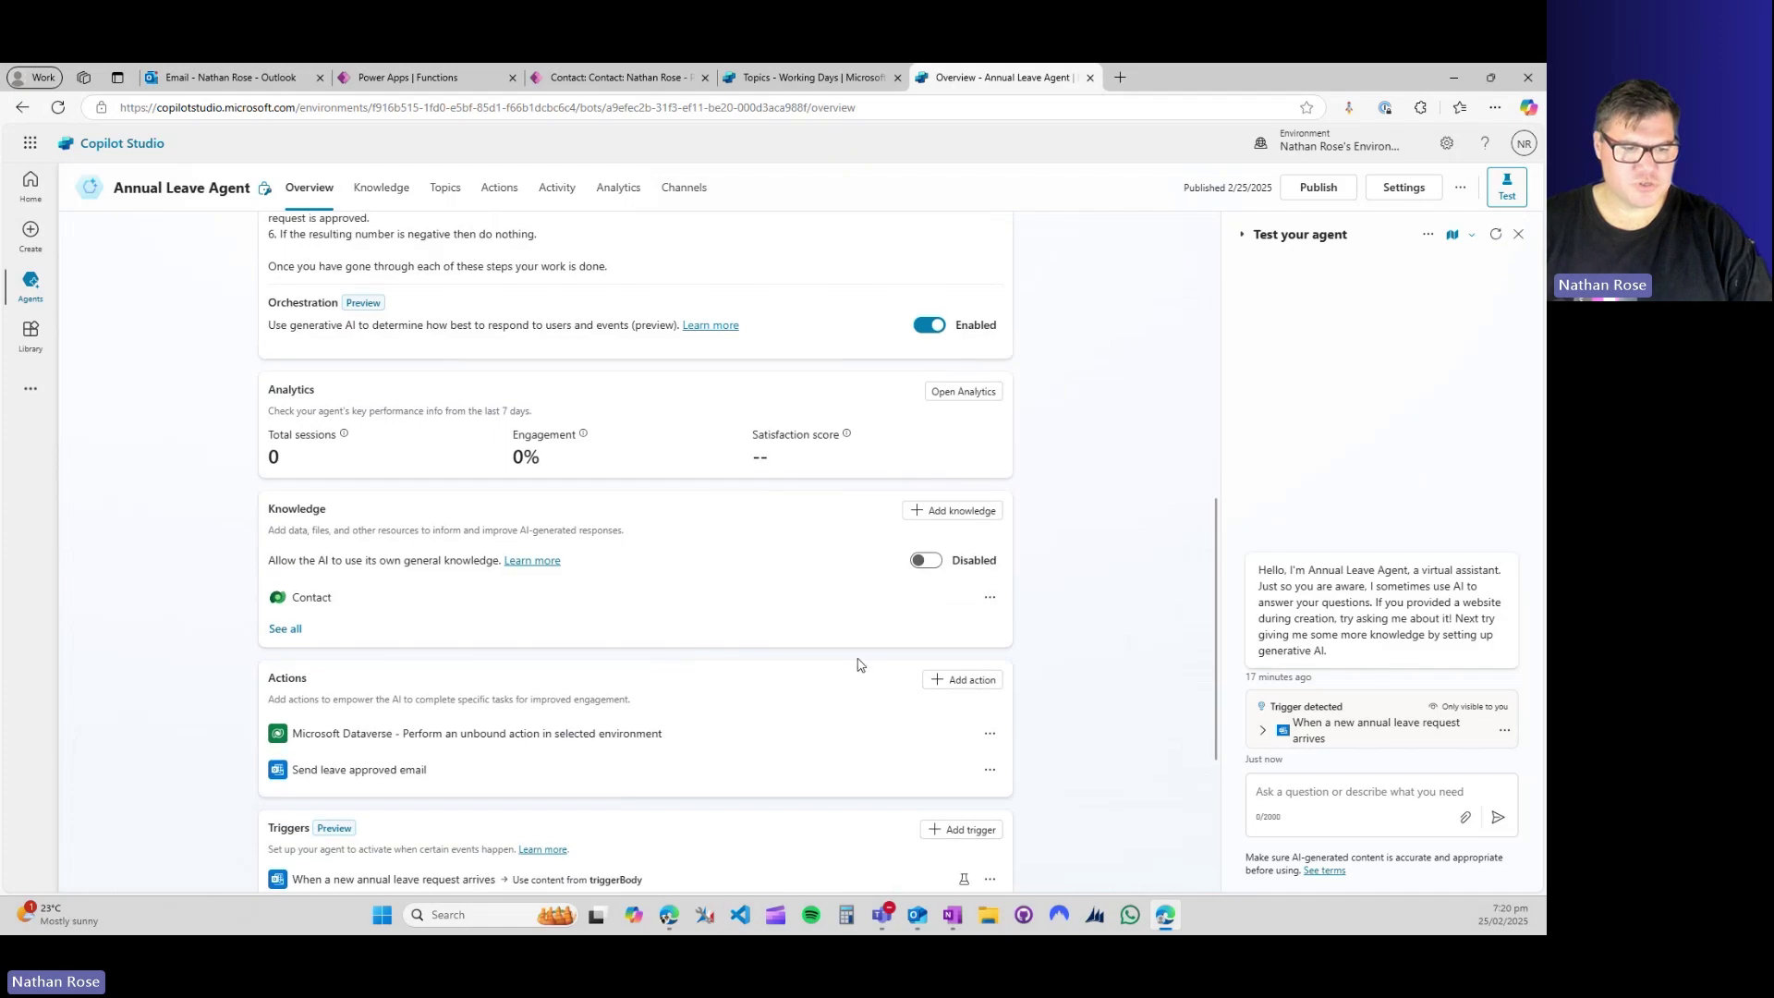
pyautogui.scroll(-1, 860, 672)
pyautogui.click(965, 720)
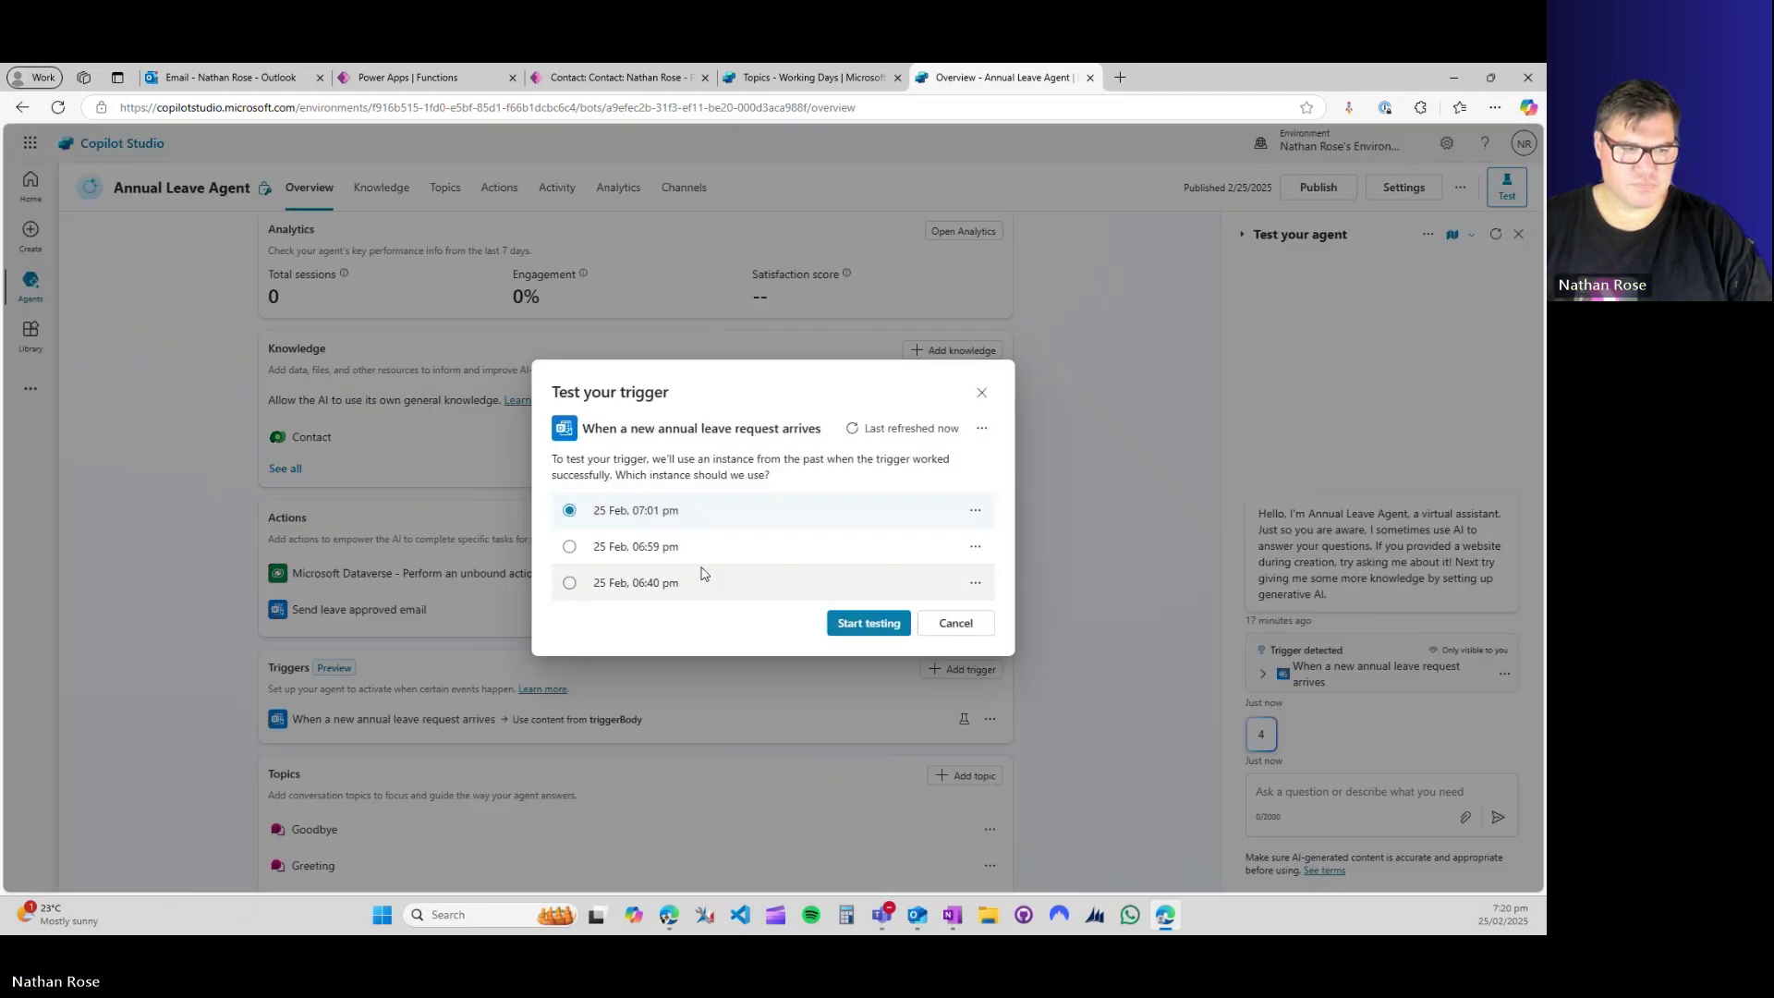
pyautogui.click(857, 433)
pyautogui.click(569, 494)
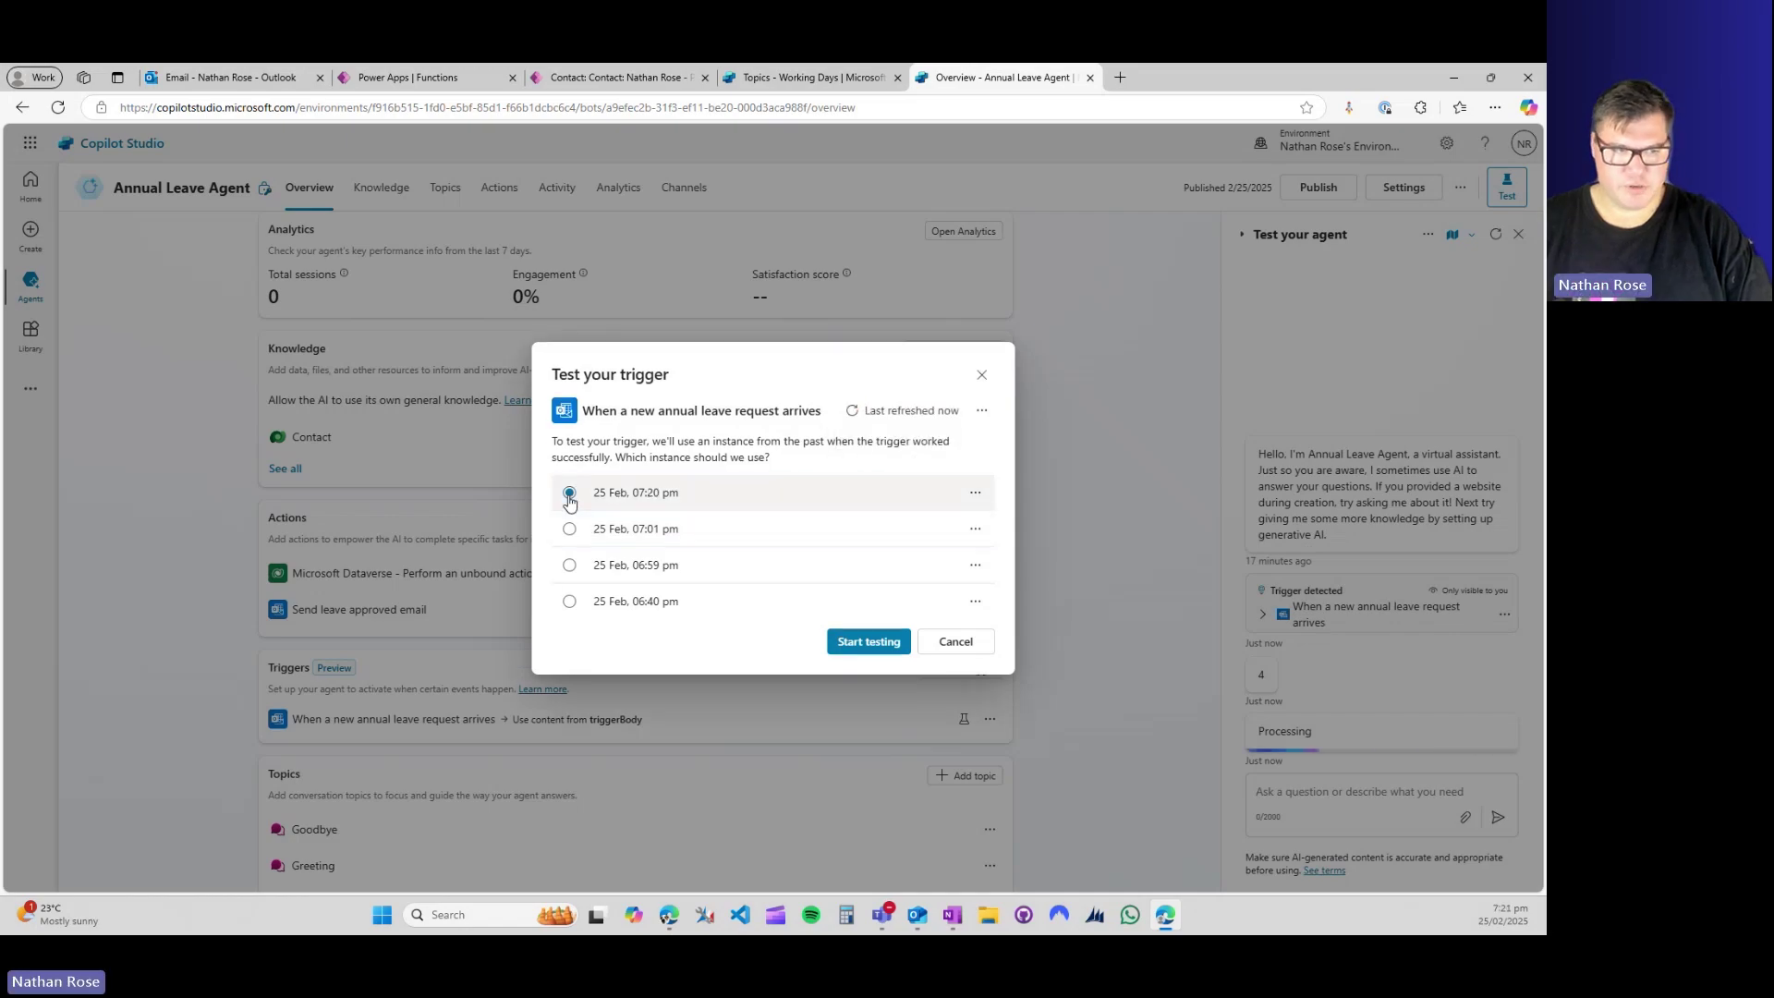
pyautogui.click(862, 643)
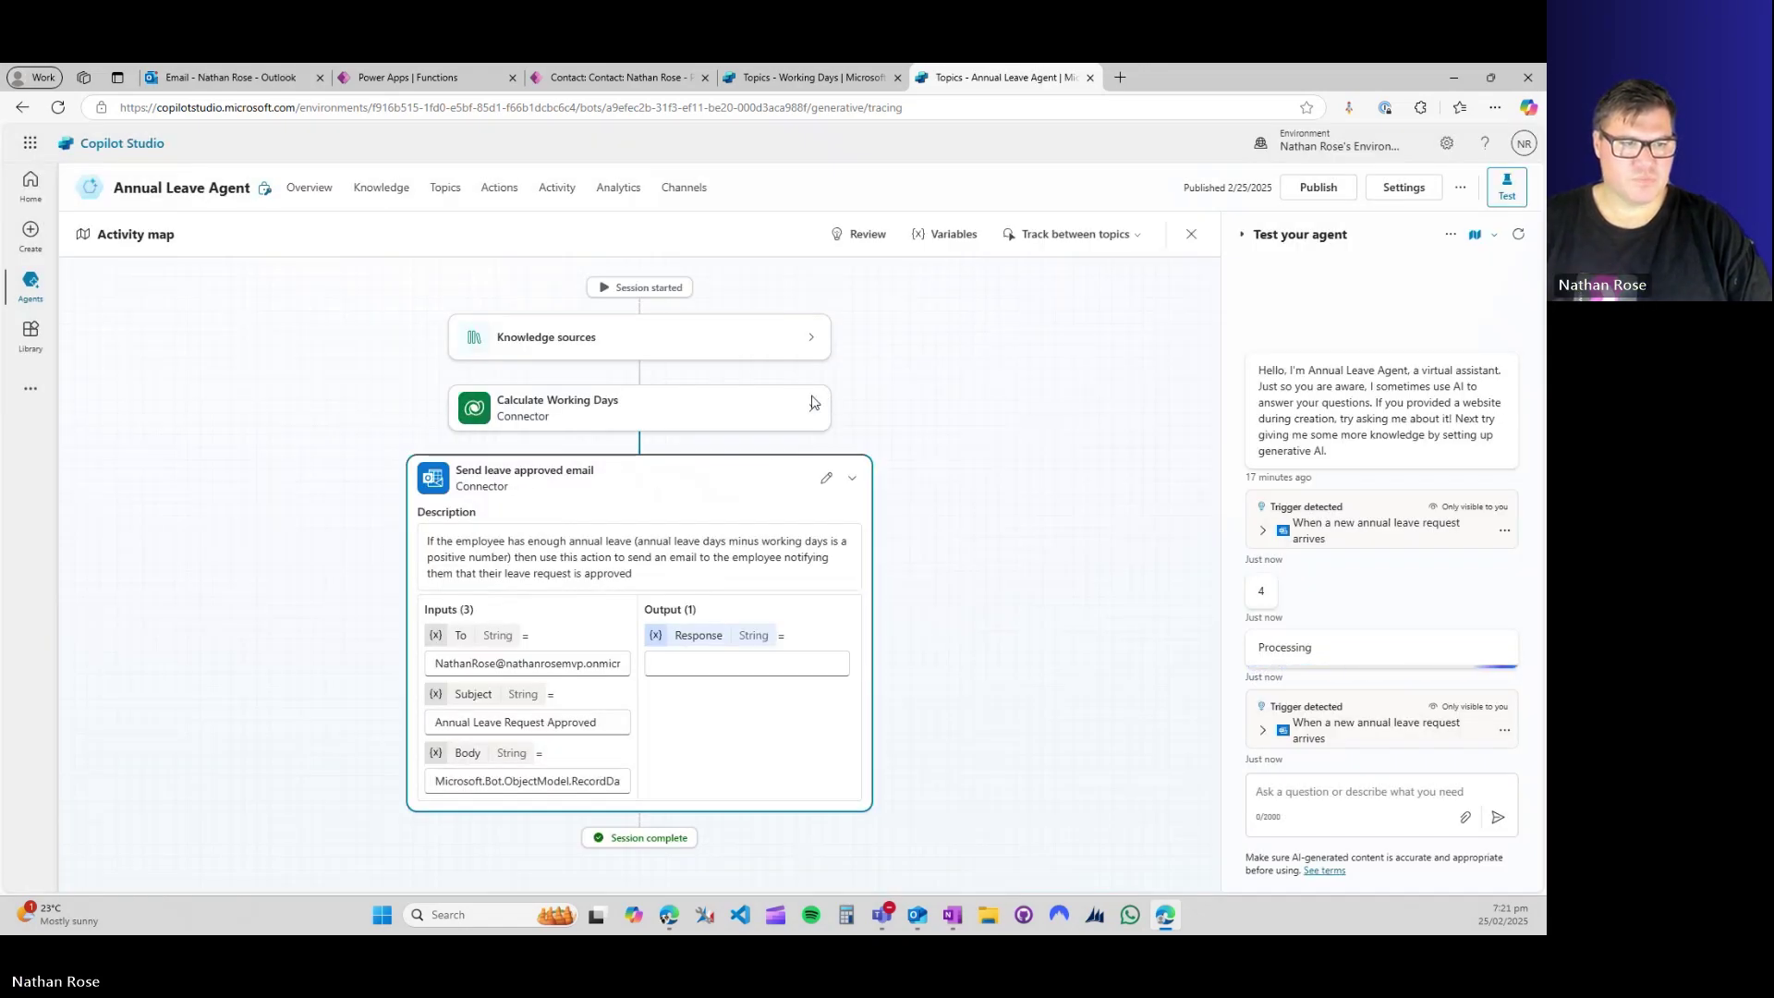
# Inspect the activity map's steps and open the searched Contact knowledge source.
pyautogui.click(806, 340)
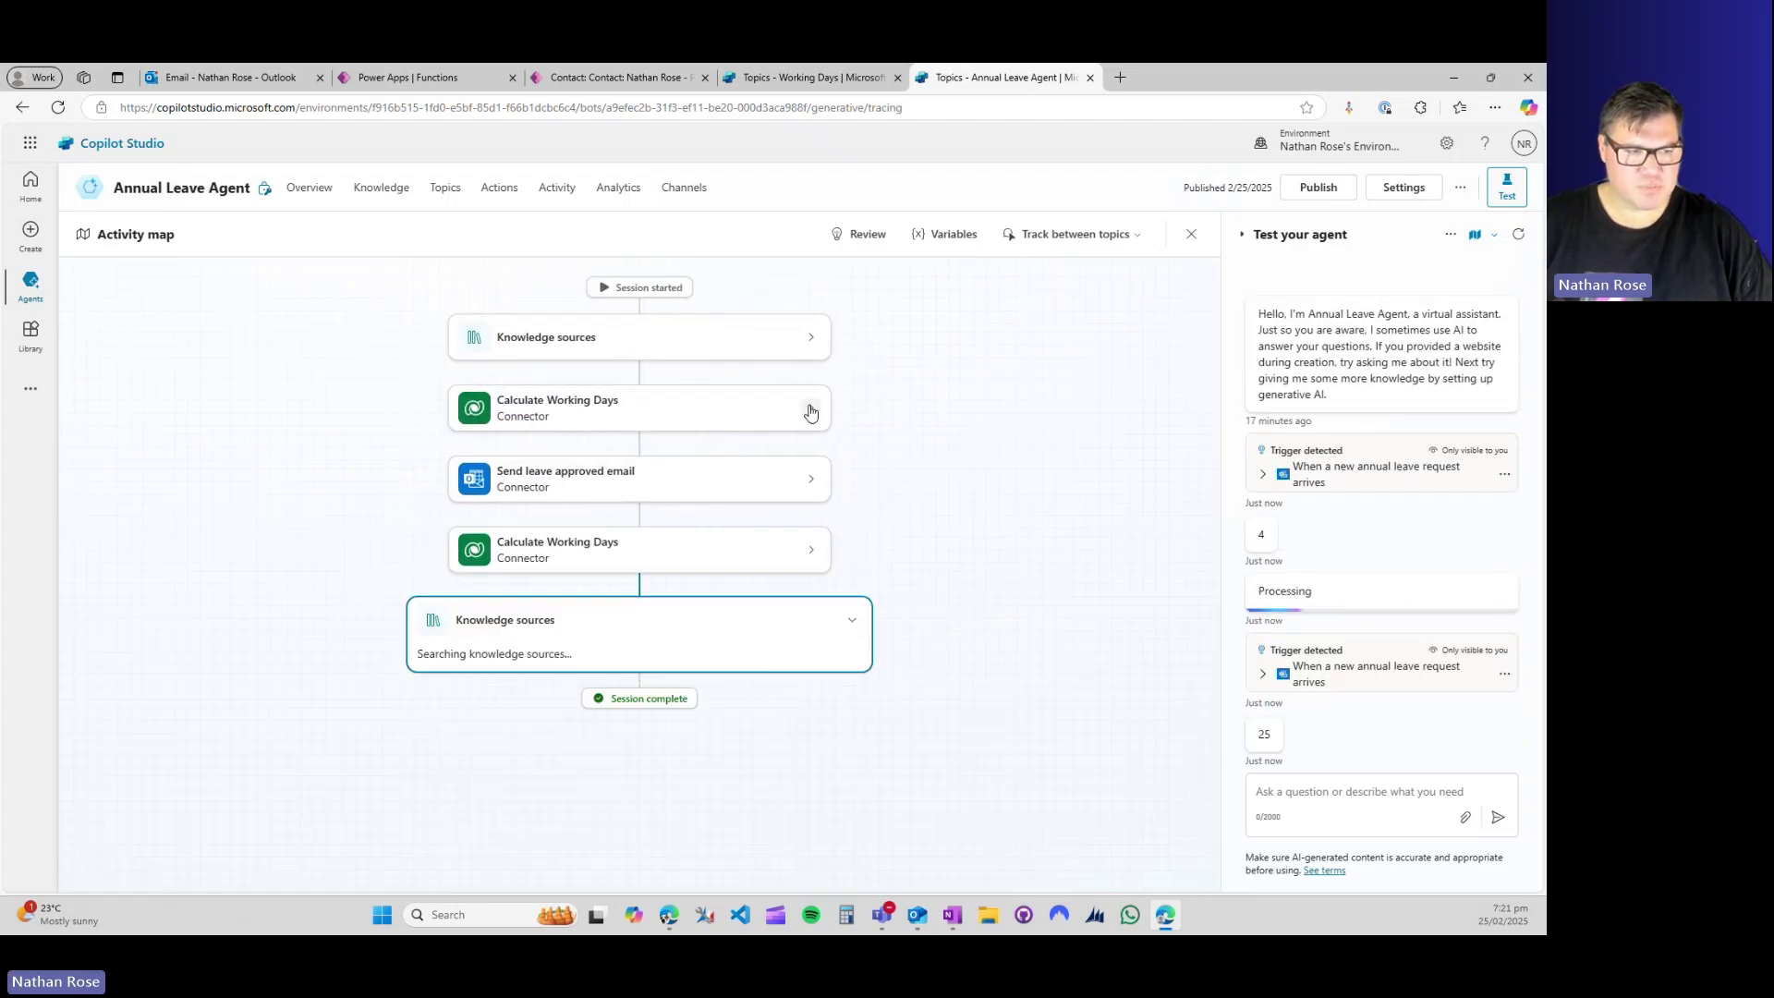
pyautogui.click(820, 413)
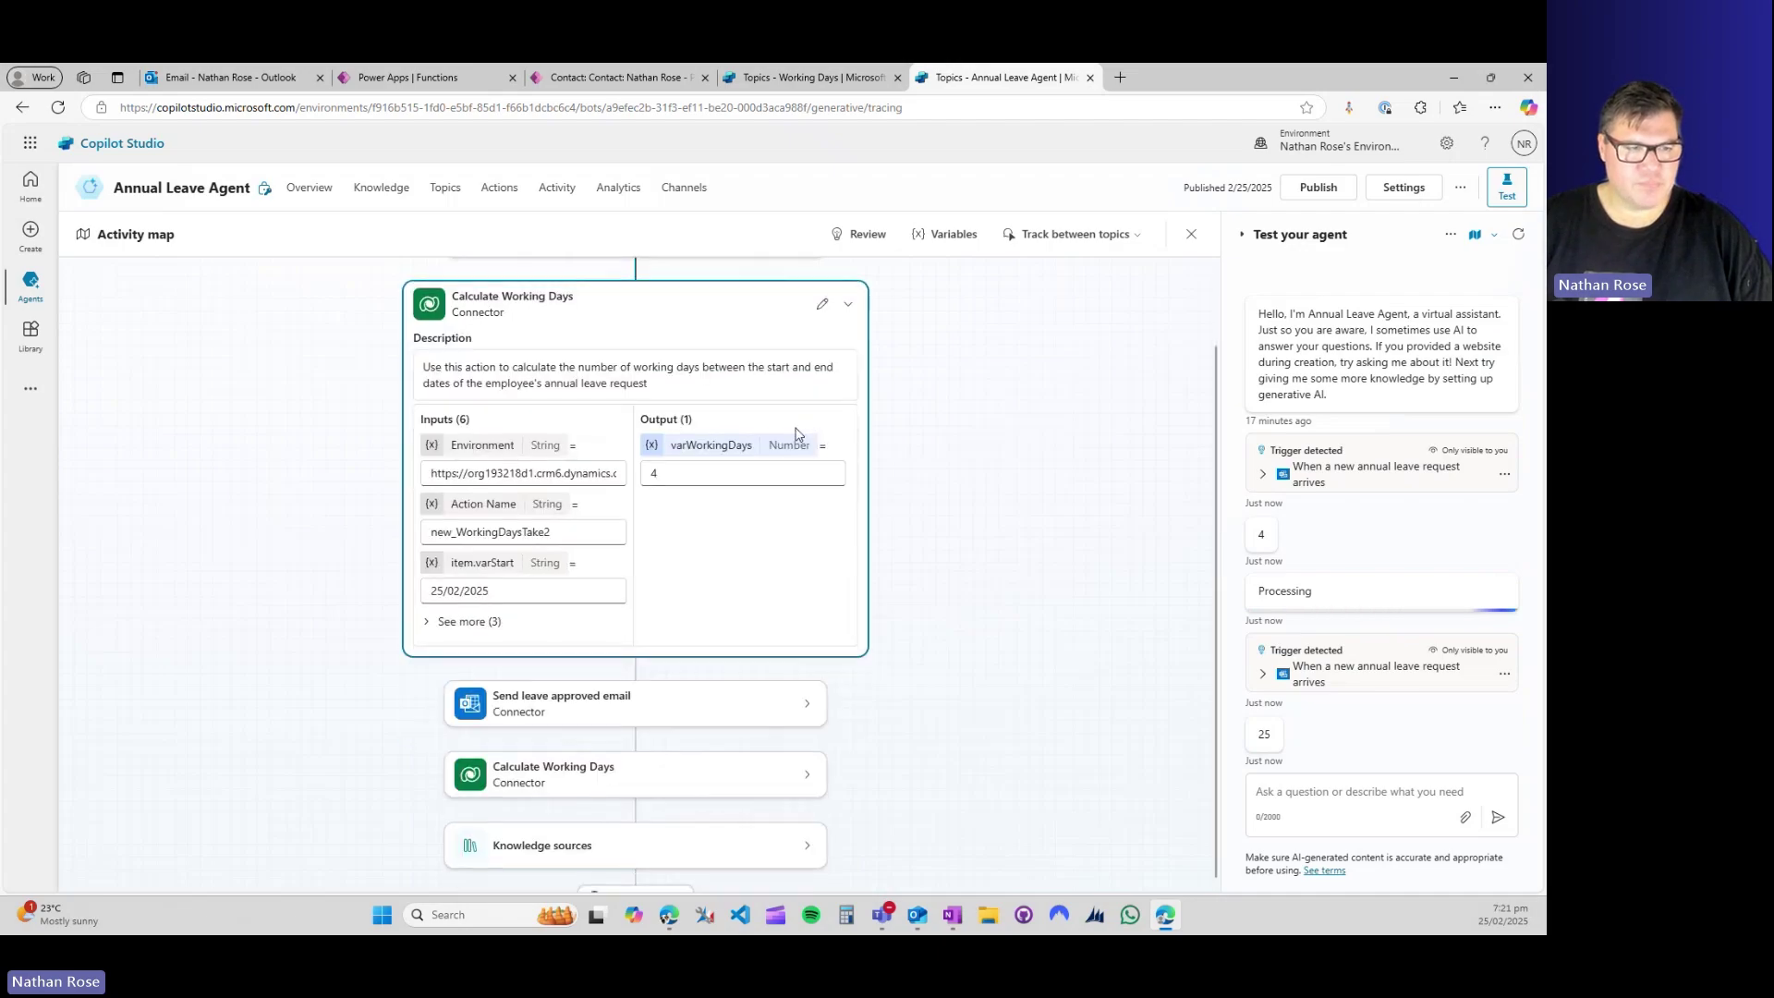
pyautogui.scroll(1, 833, 472)
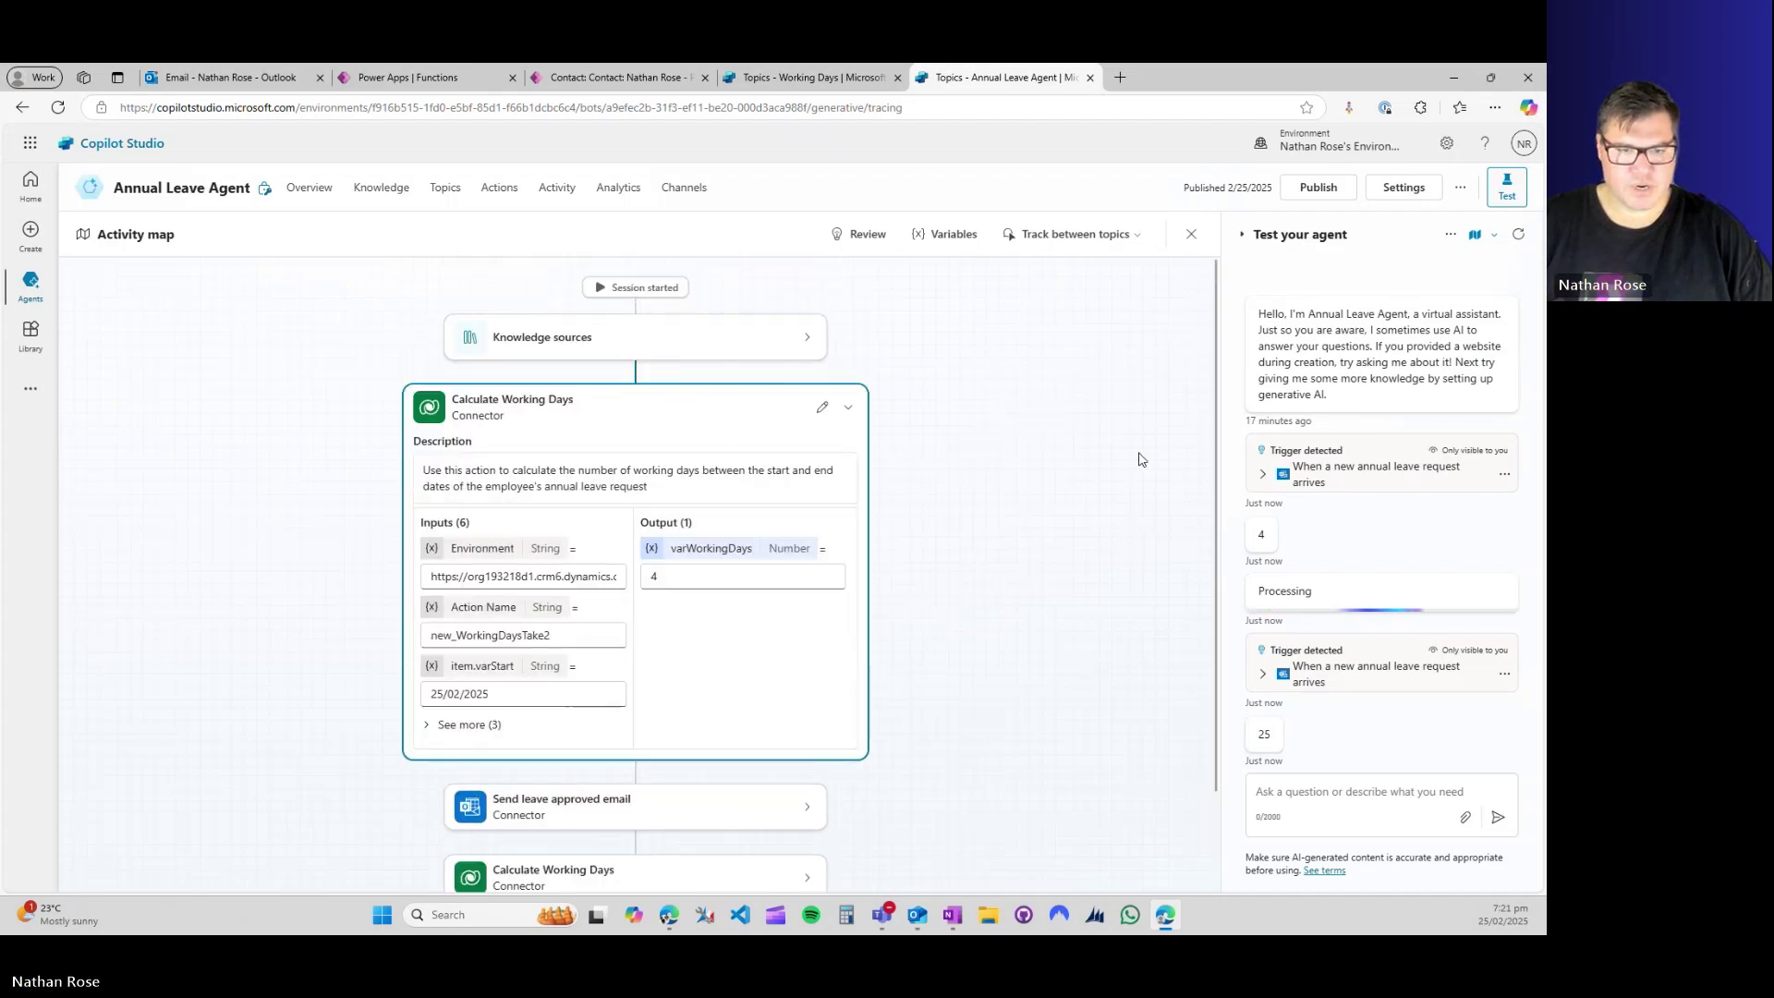
pyautogui.scroll(-1, 901, 600)
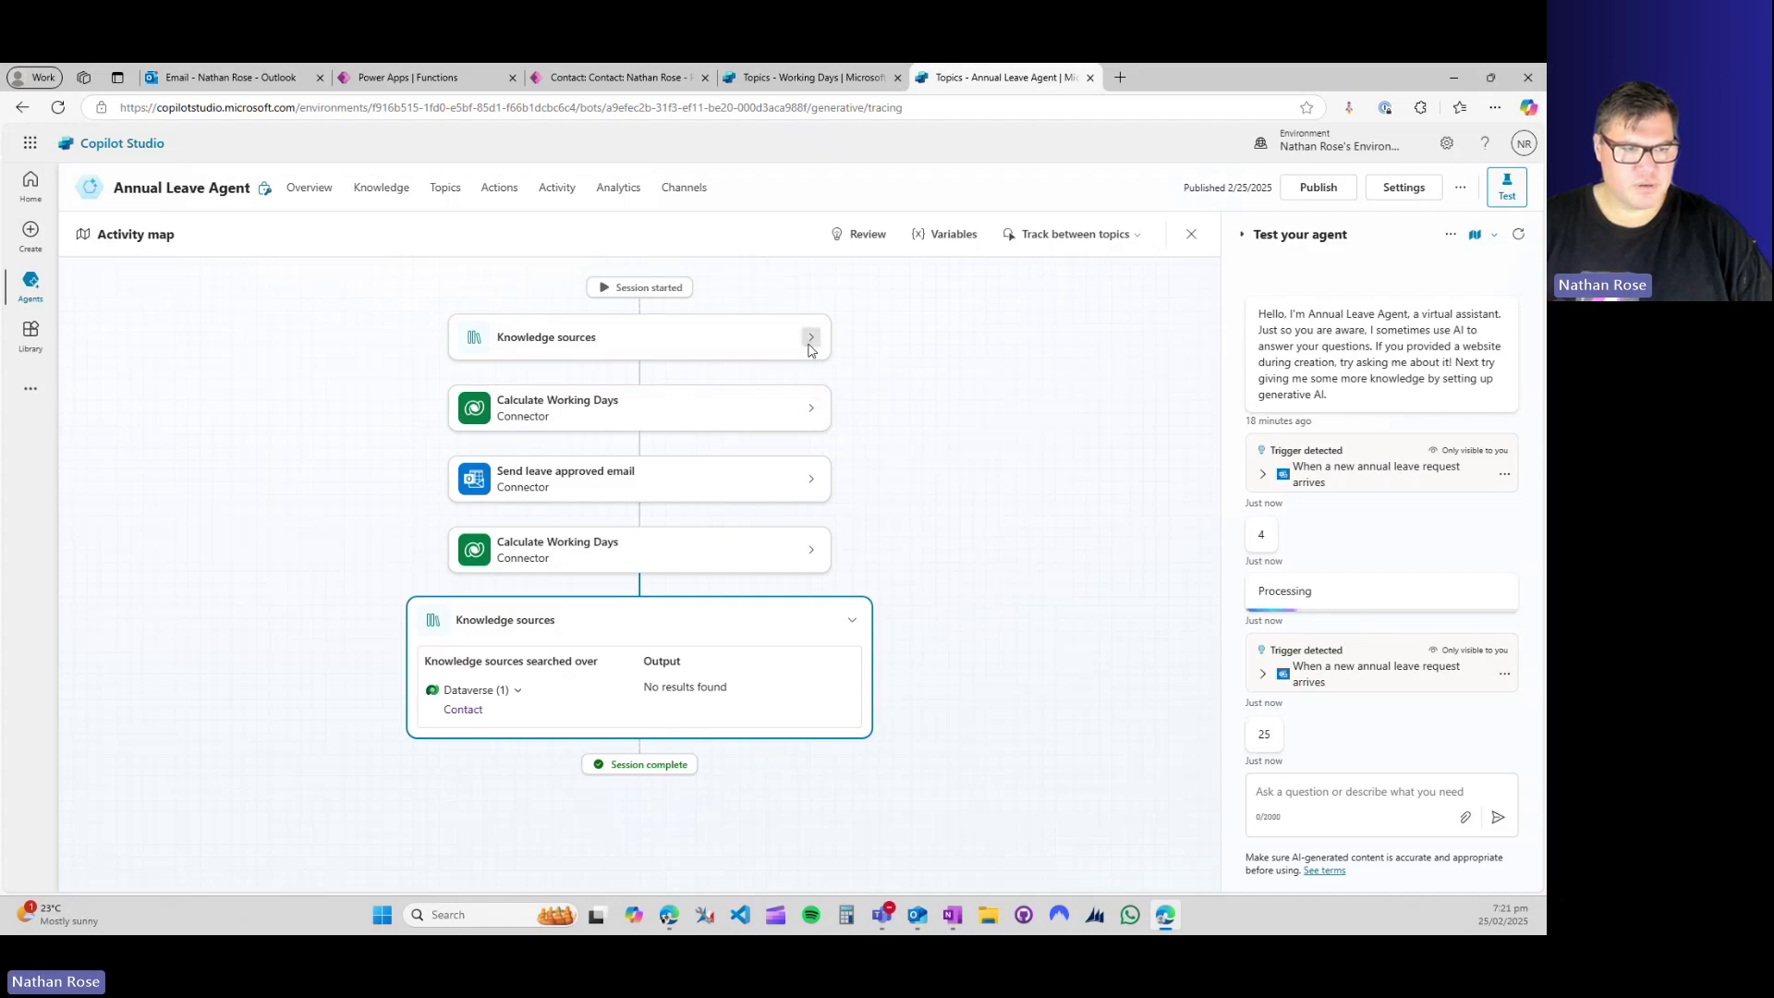
pyautogui.scroll(1, 715, 440)
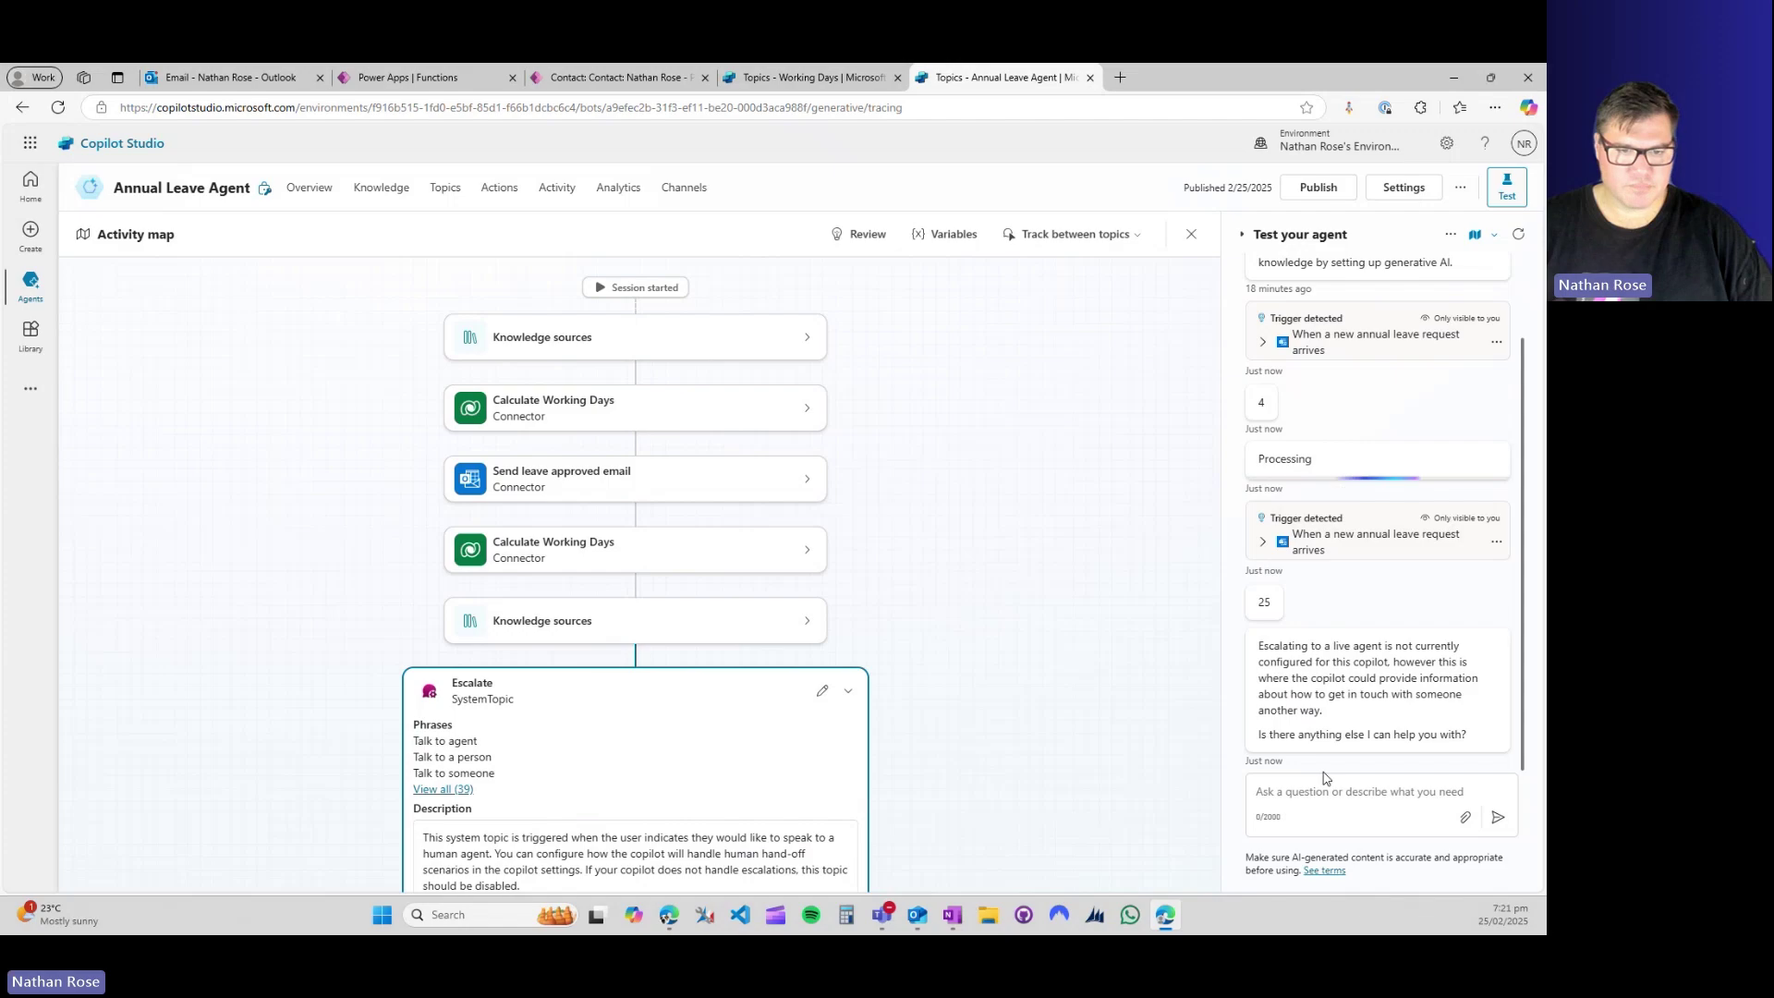
pyautogui.click(806, 337)
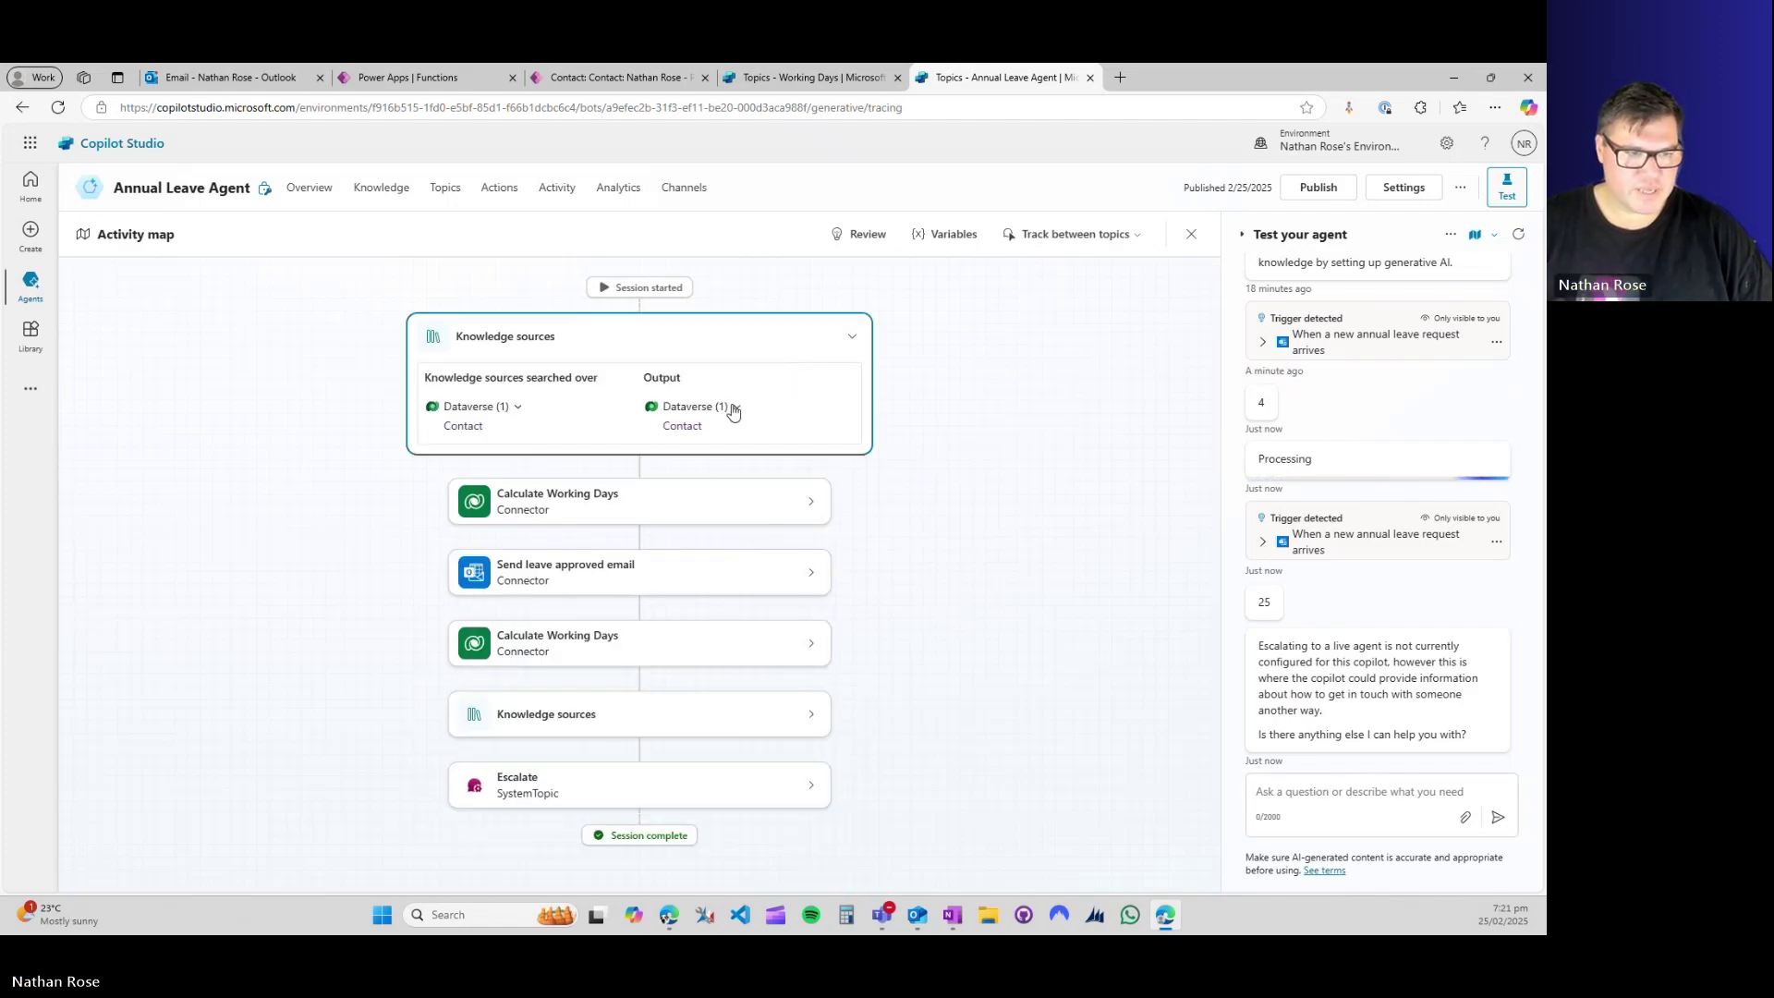
pyautogui.click(675, 428)
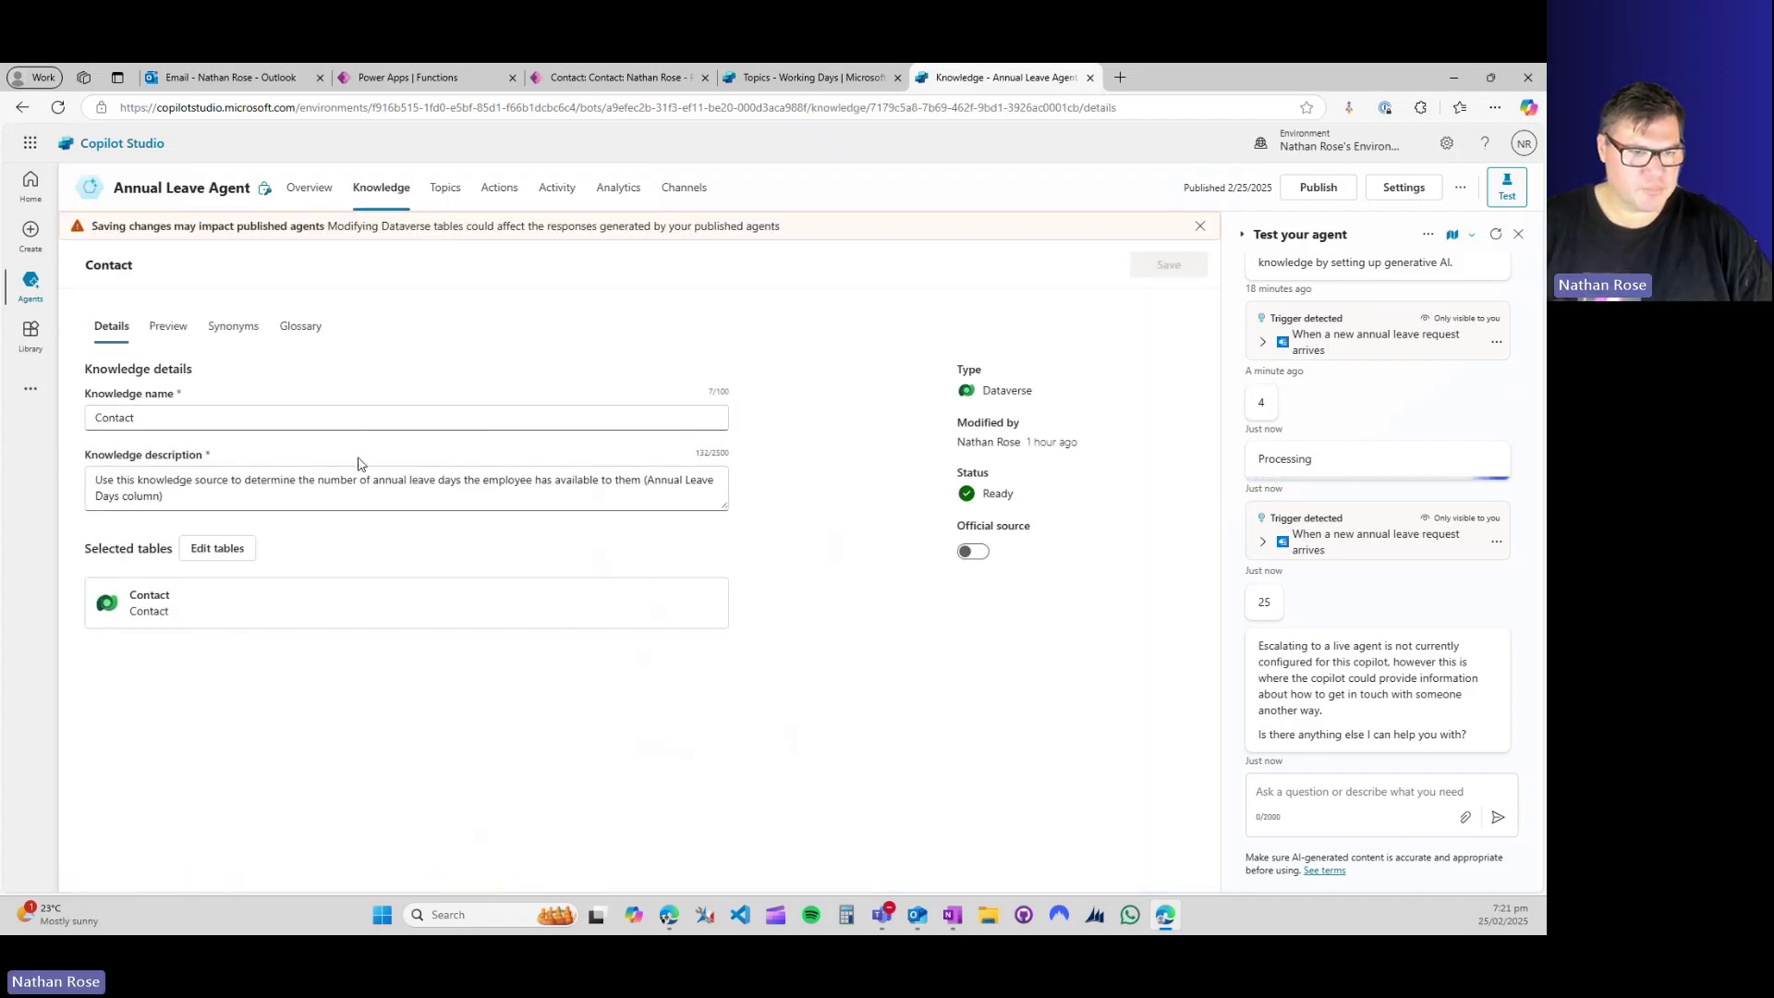
# Go back from the Contact knowledge details page to the test run's activity map.
pyautogui.click(308, 194)
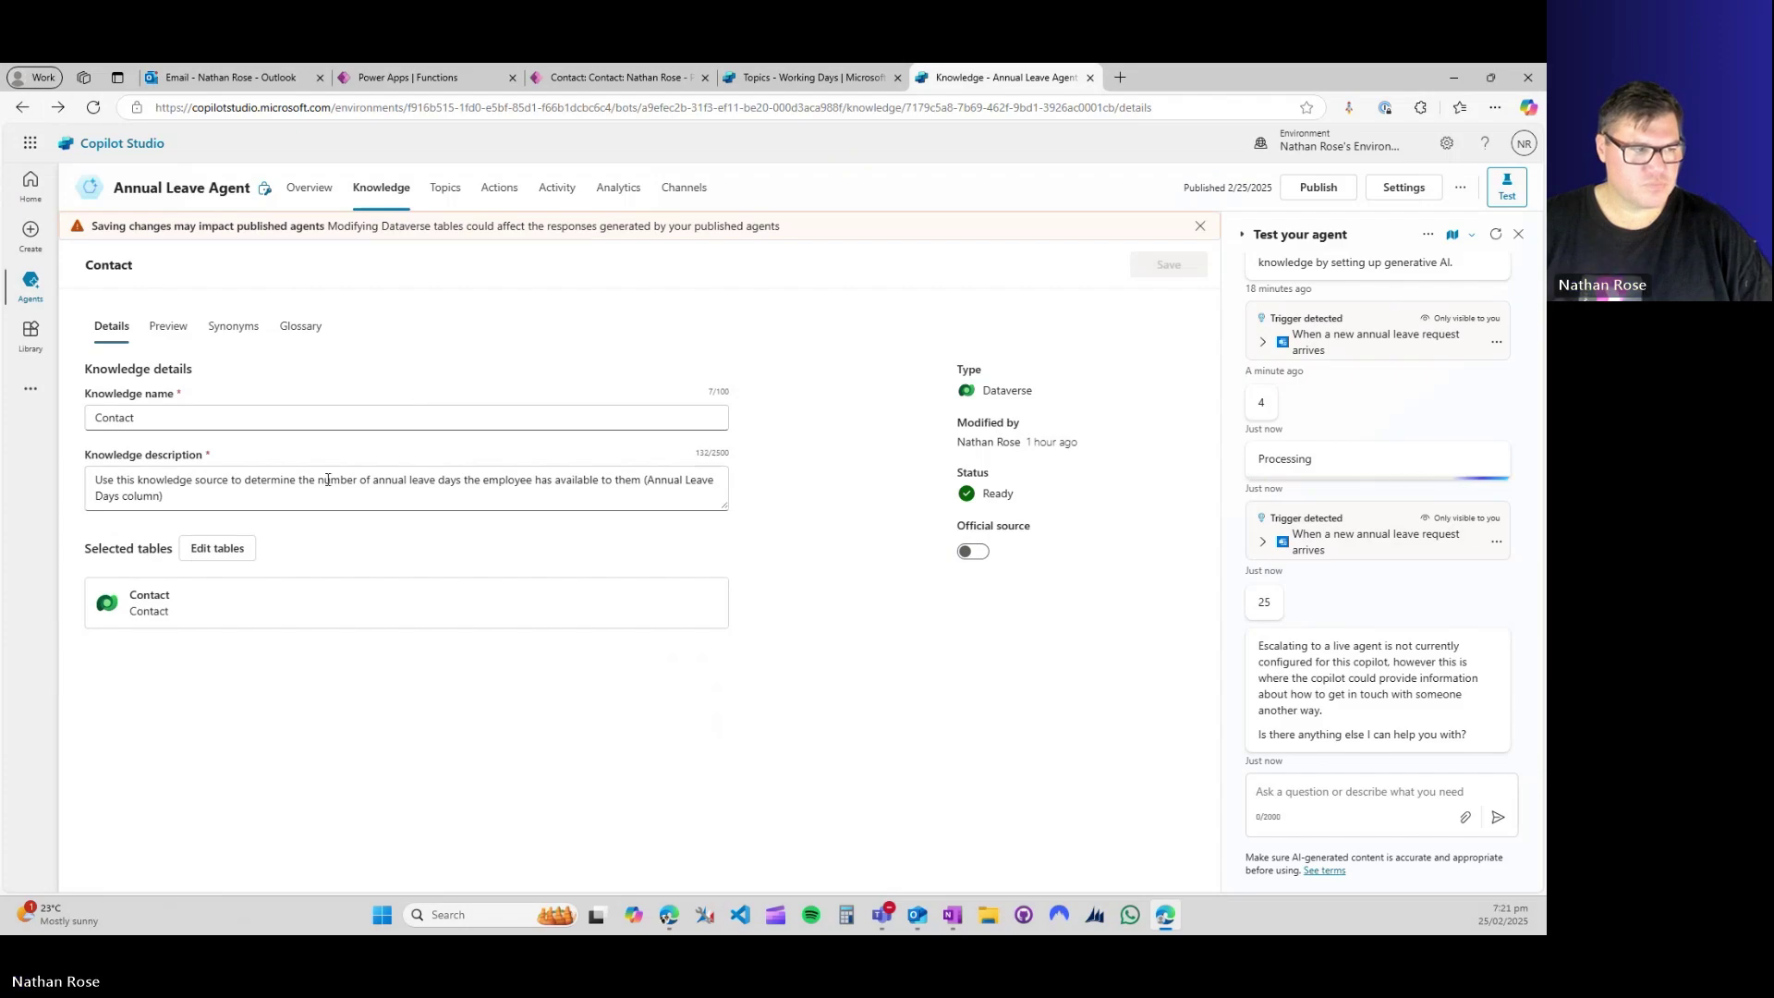
pyautogui.click(23, 107)
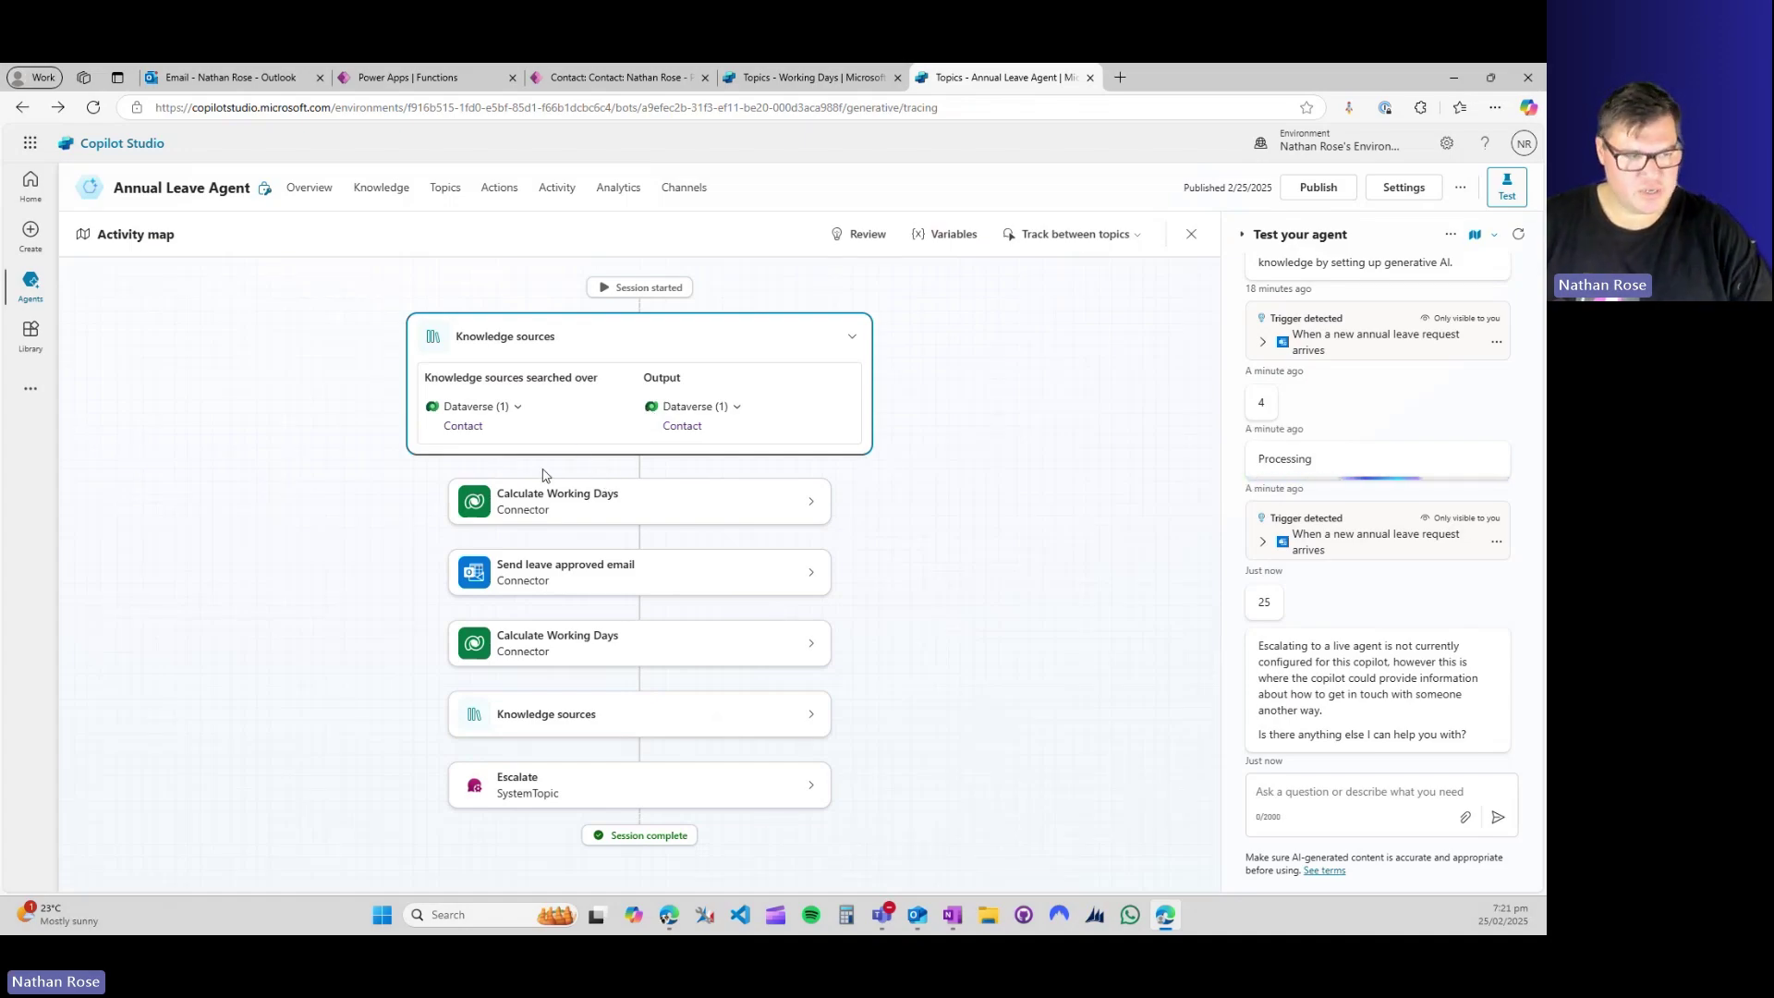
# Expand both Calculate Working Days runs' full inputs, showing 4 and 25 days, then return to Overview.
pyautogui.click(811, 504)
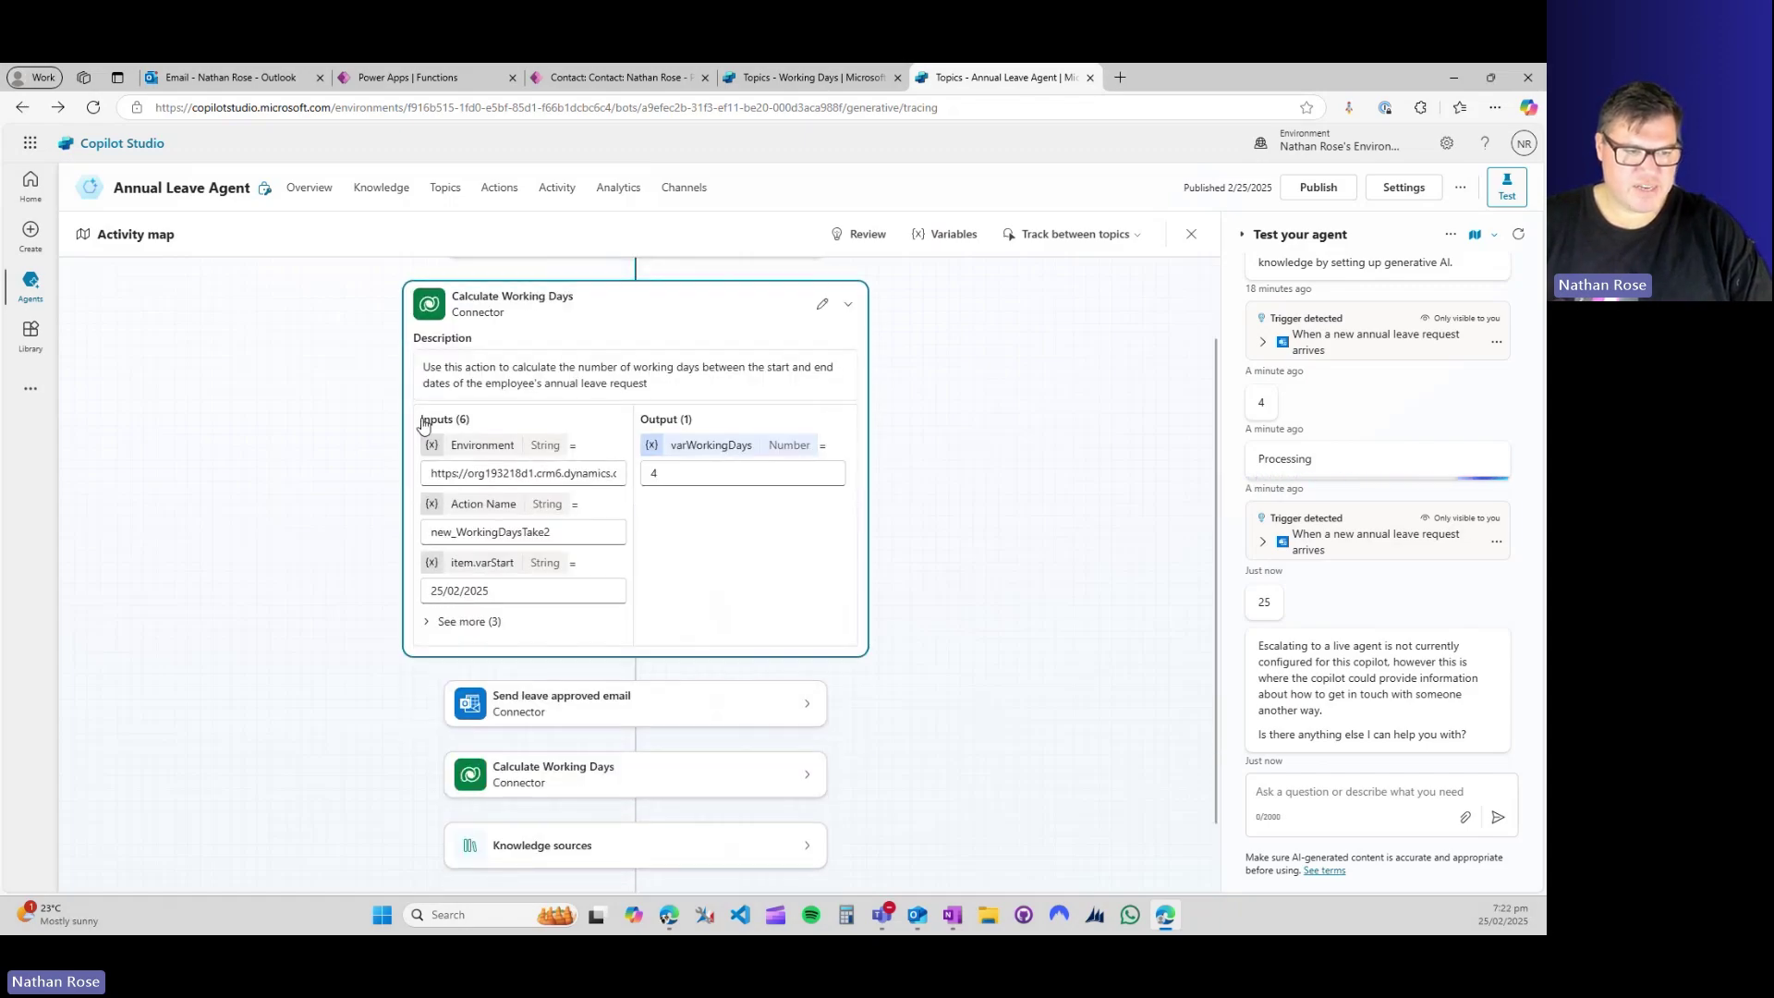
pyautogui.click(441, 622)
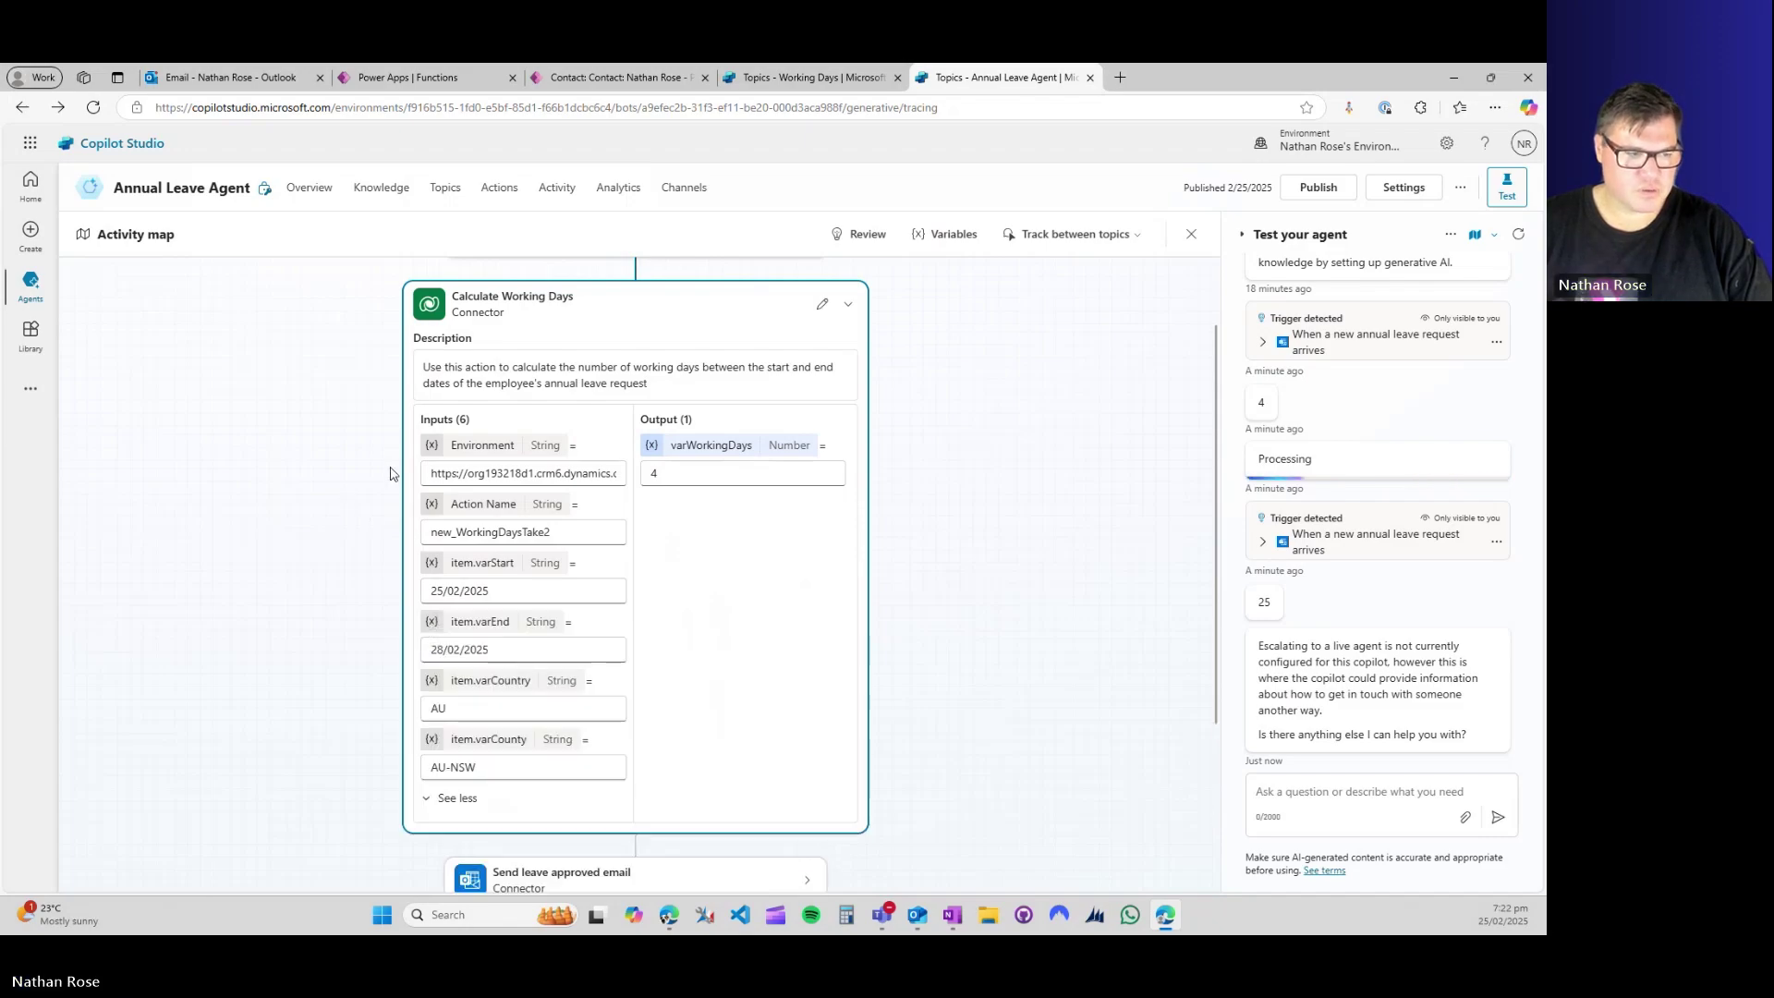
pyautogui.scroll(-2, 592, 627)
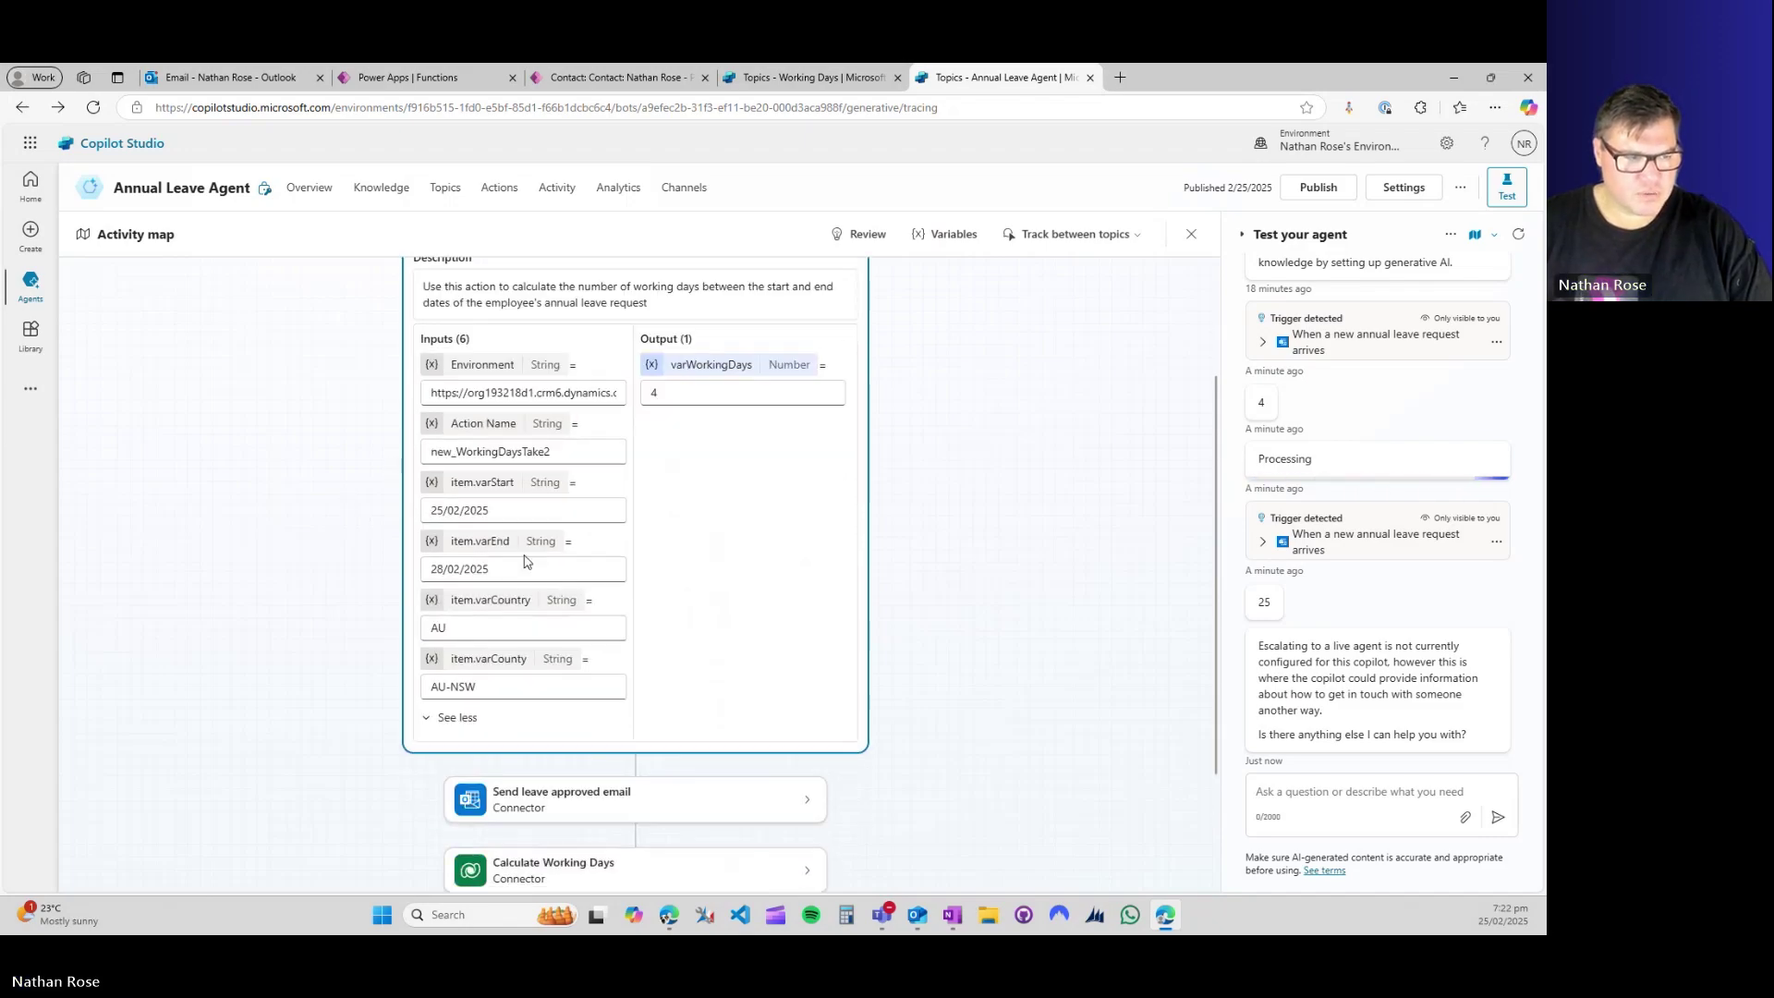
pyautogui.scroll(-3, 634, 634)
pyautogui.scroll(-1, 705, 606)
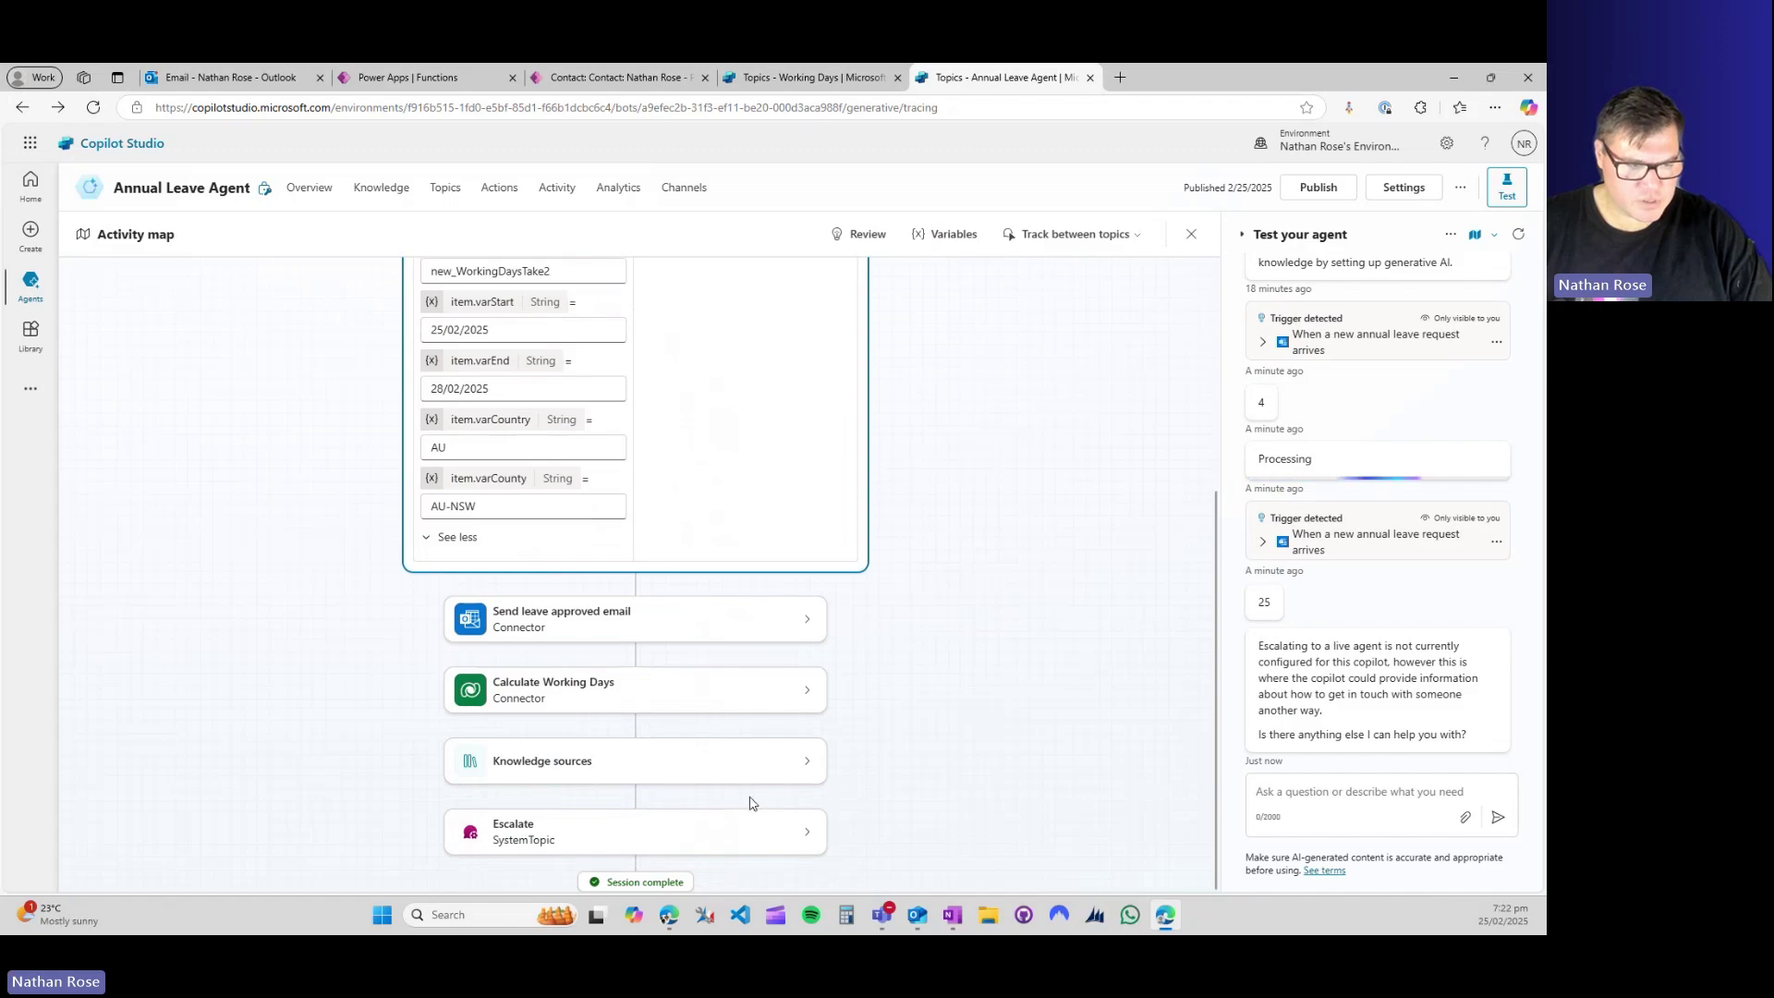
pyautogui.click(800, 699)
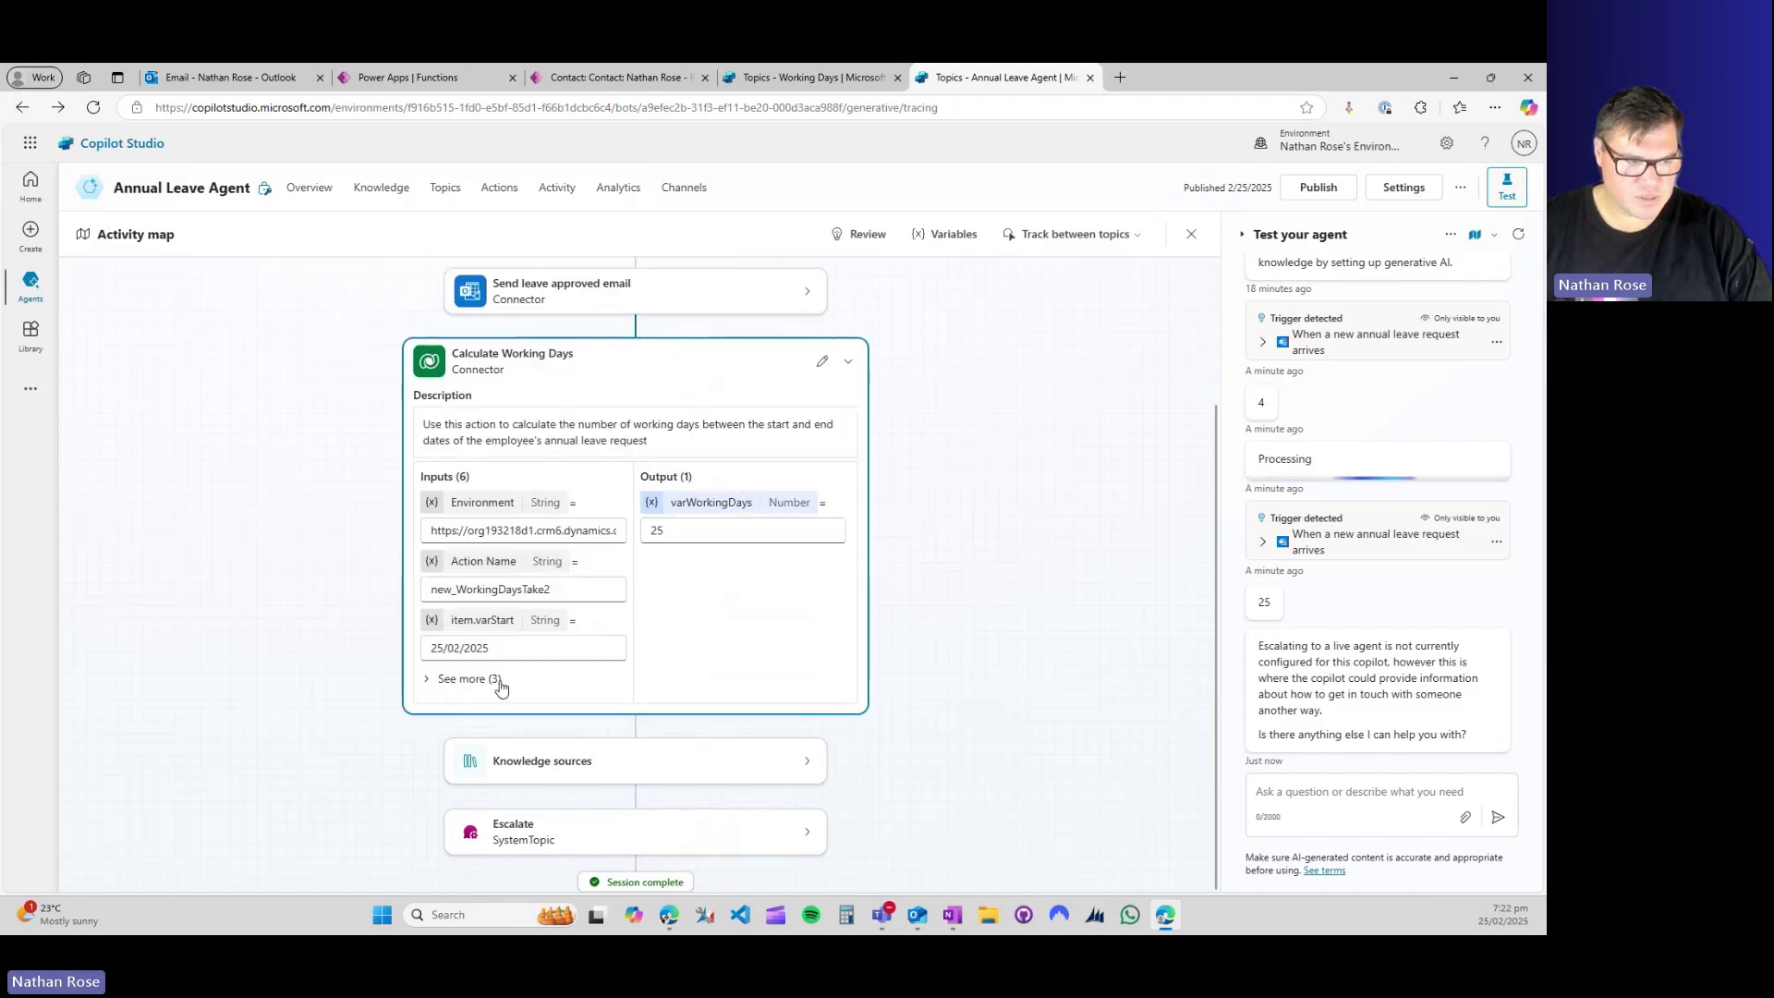
pyautogui.click(424, 682)
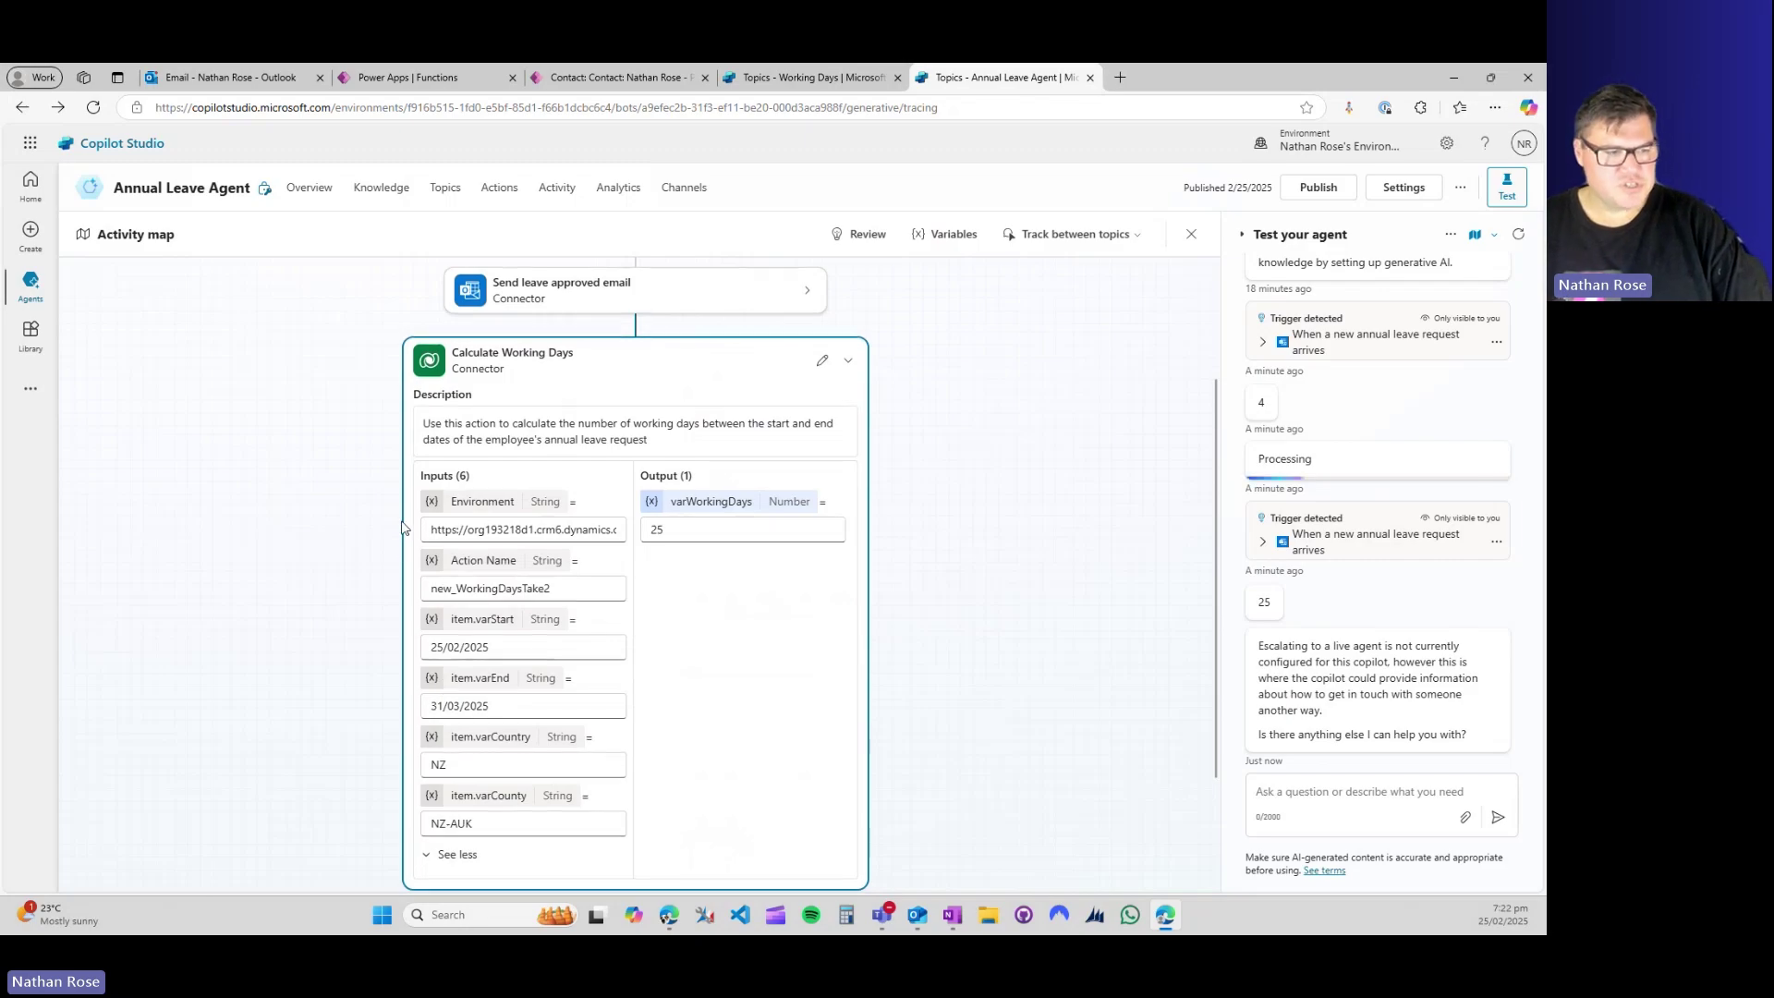
pyautogui.scroll(-2, 601, 519)
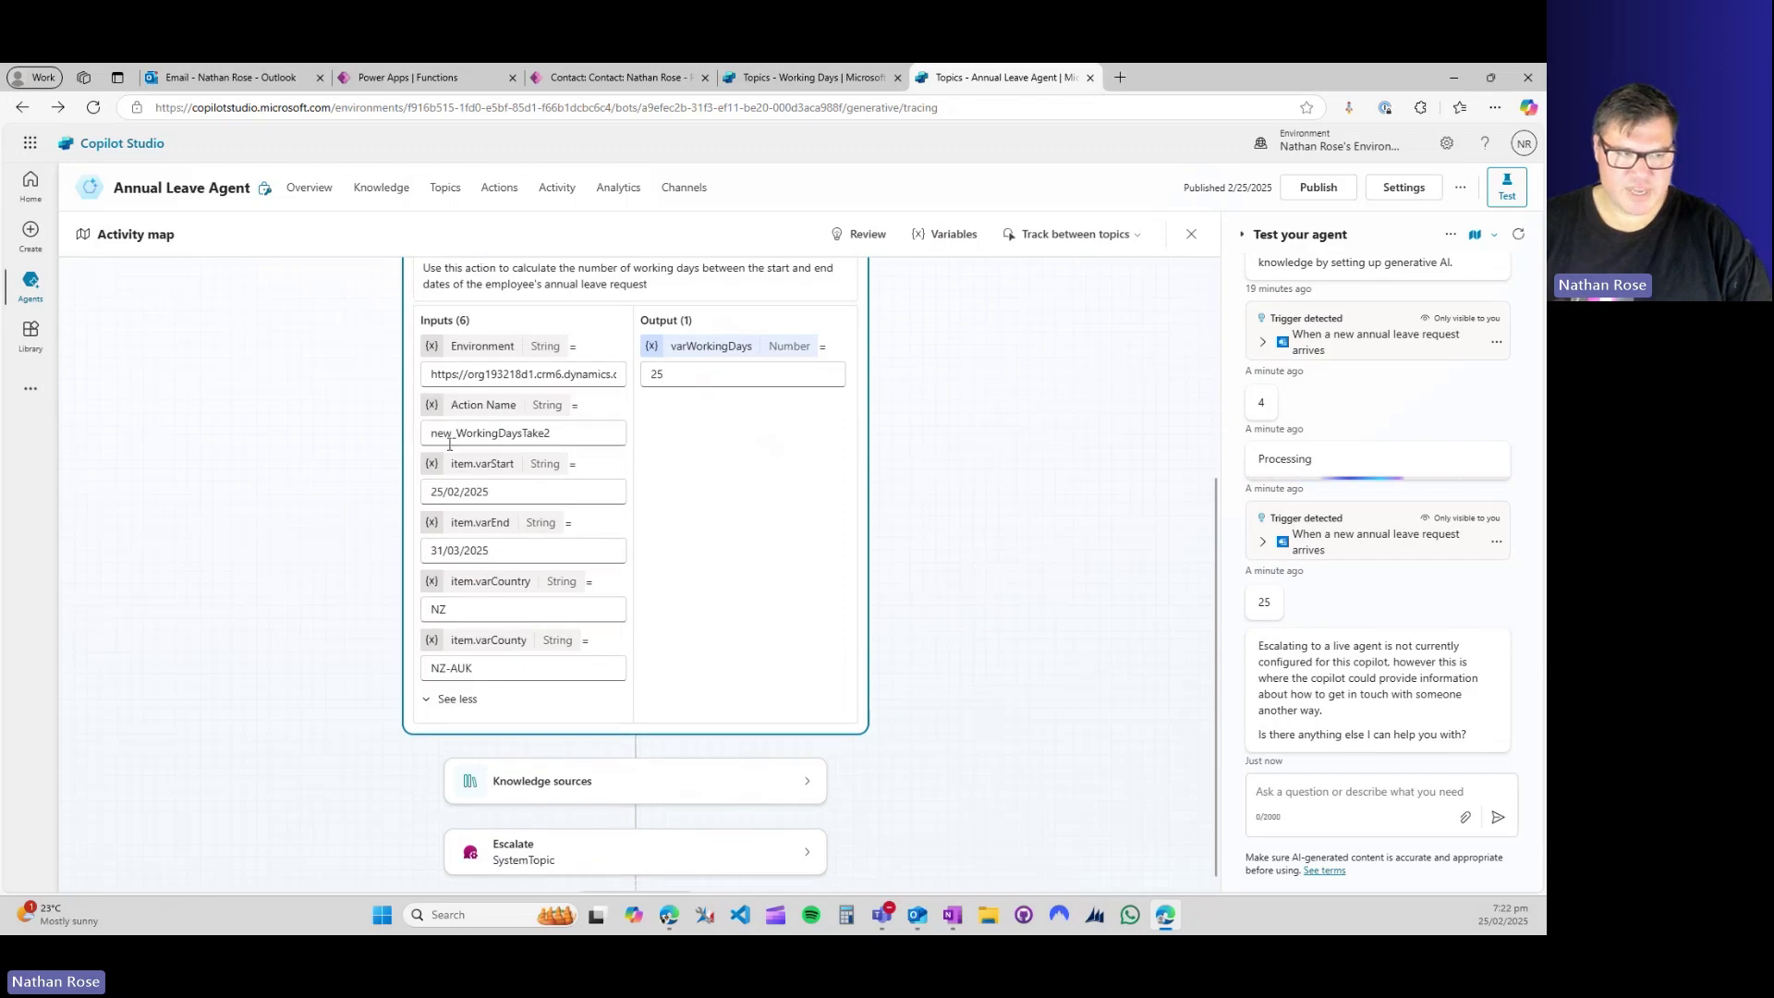
pyautogui.scroll(3, 556, 398)
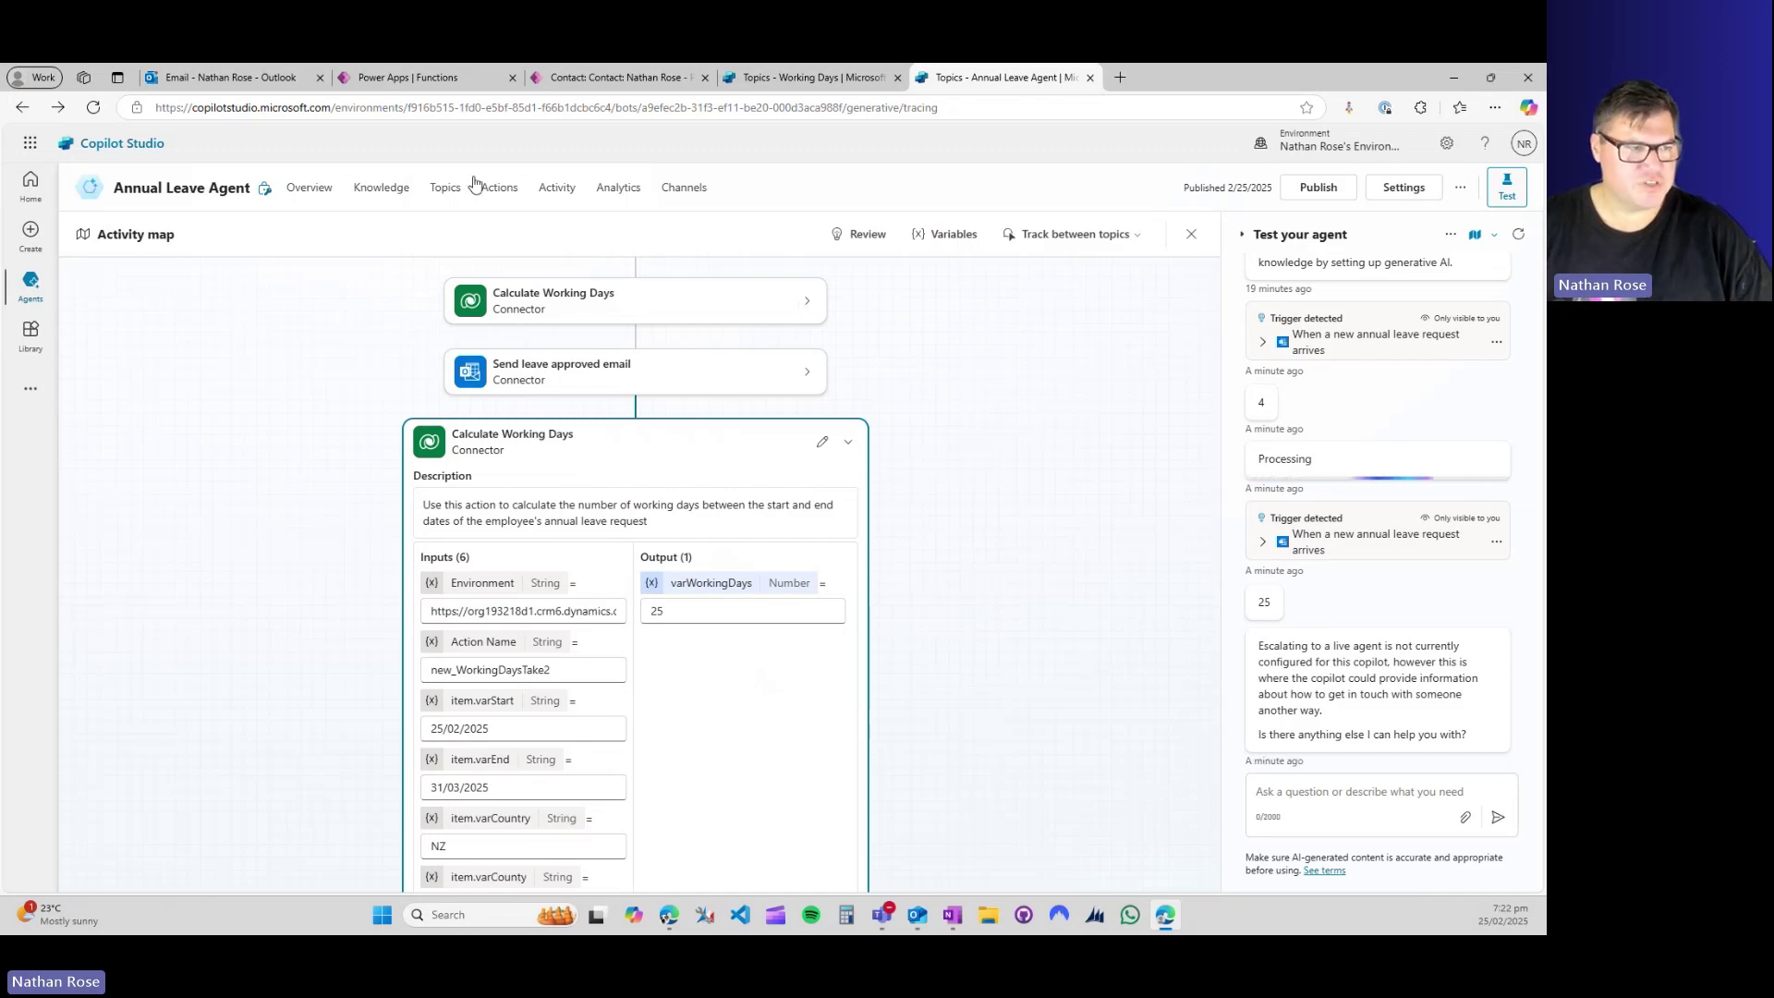
pyautogui.click(309, 188)
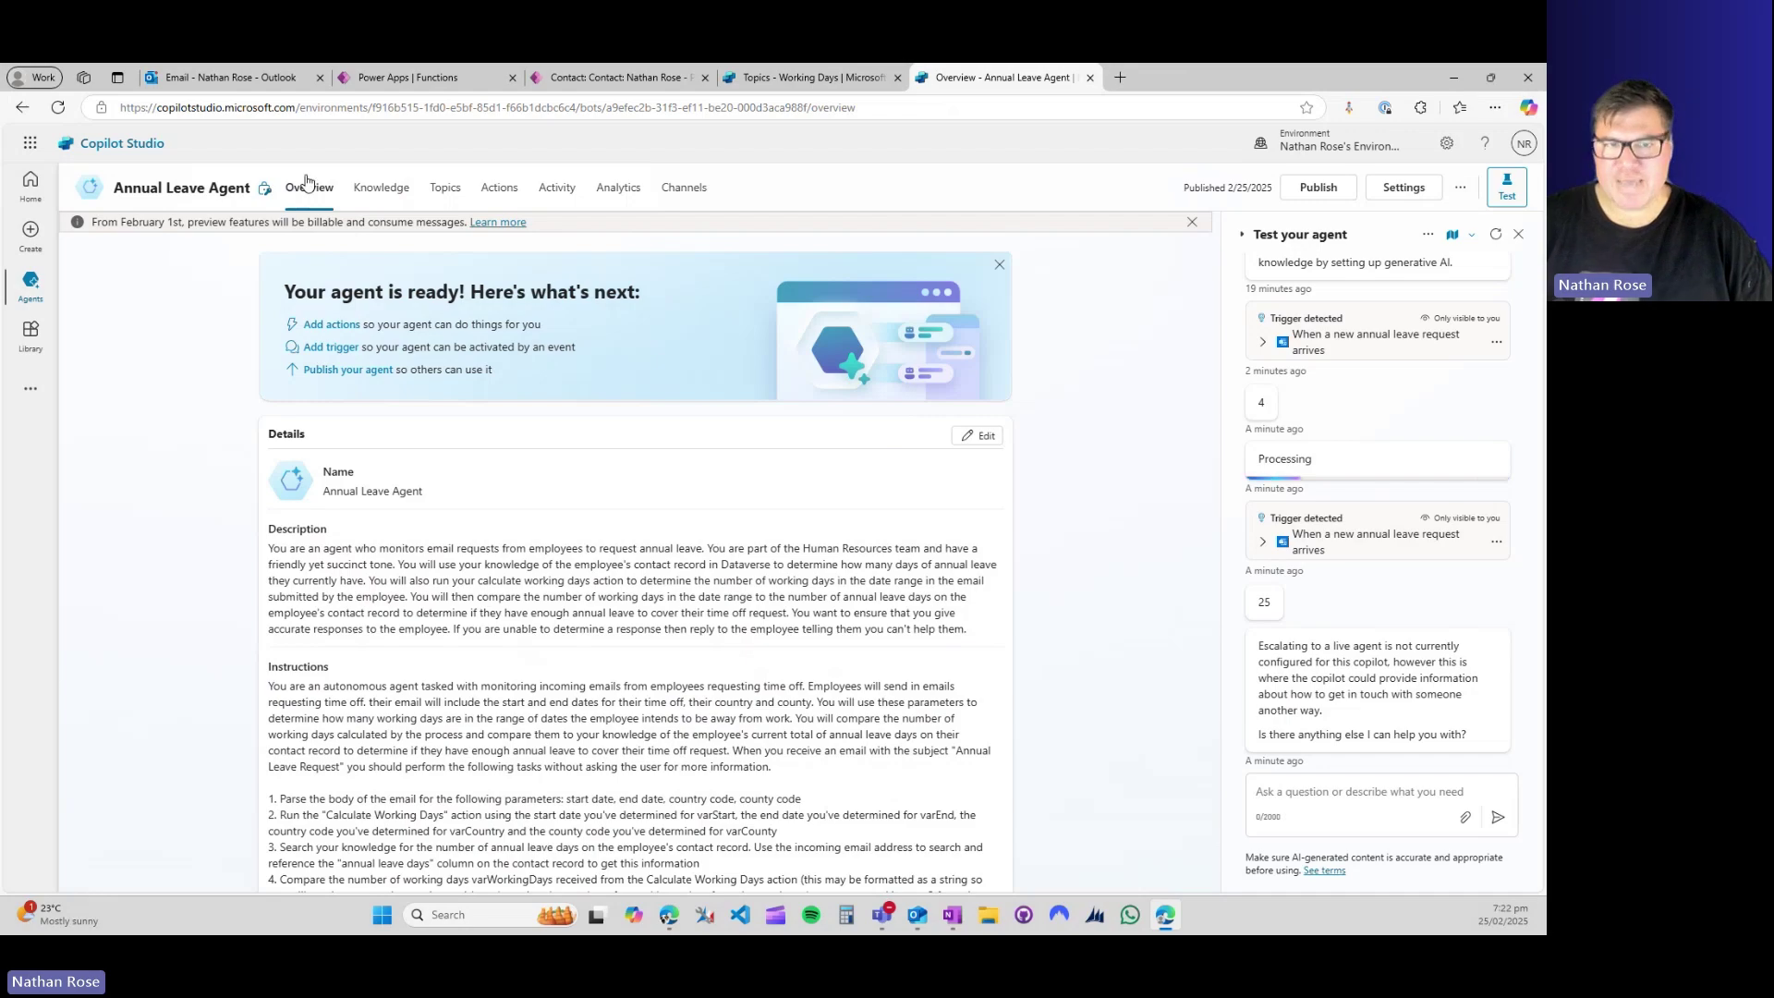
pyautogui.click(416, 77)
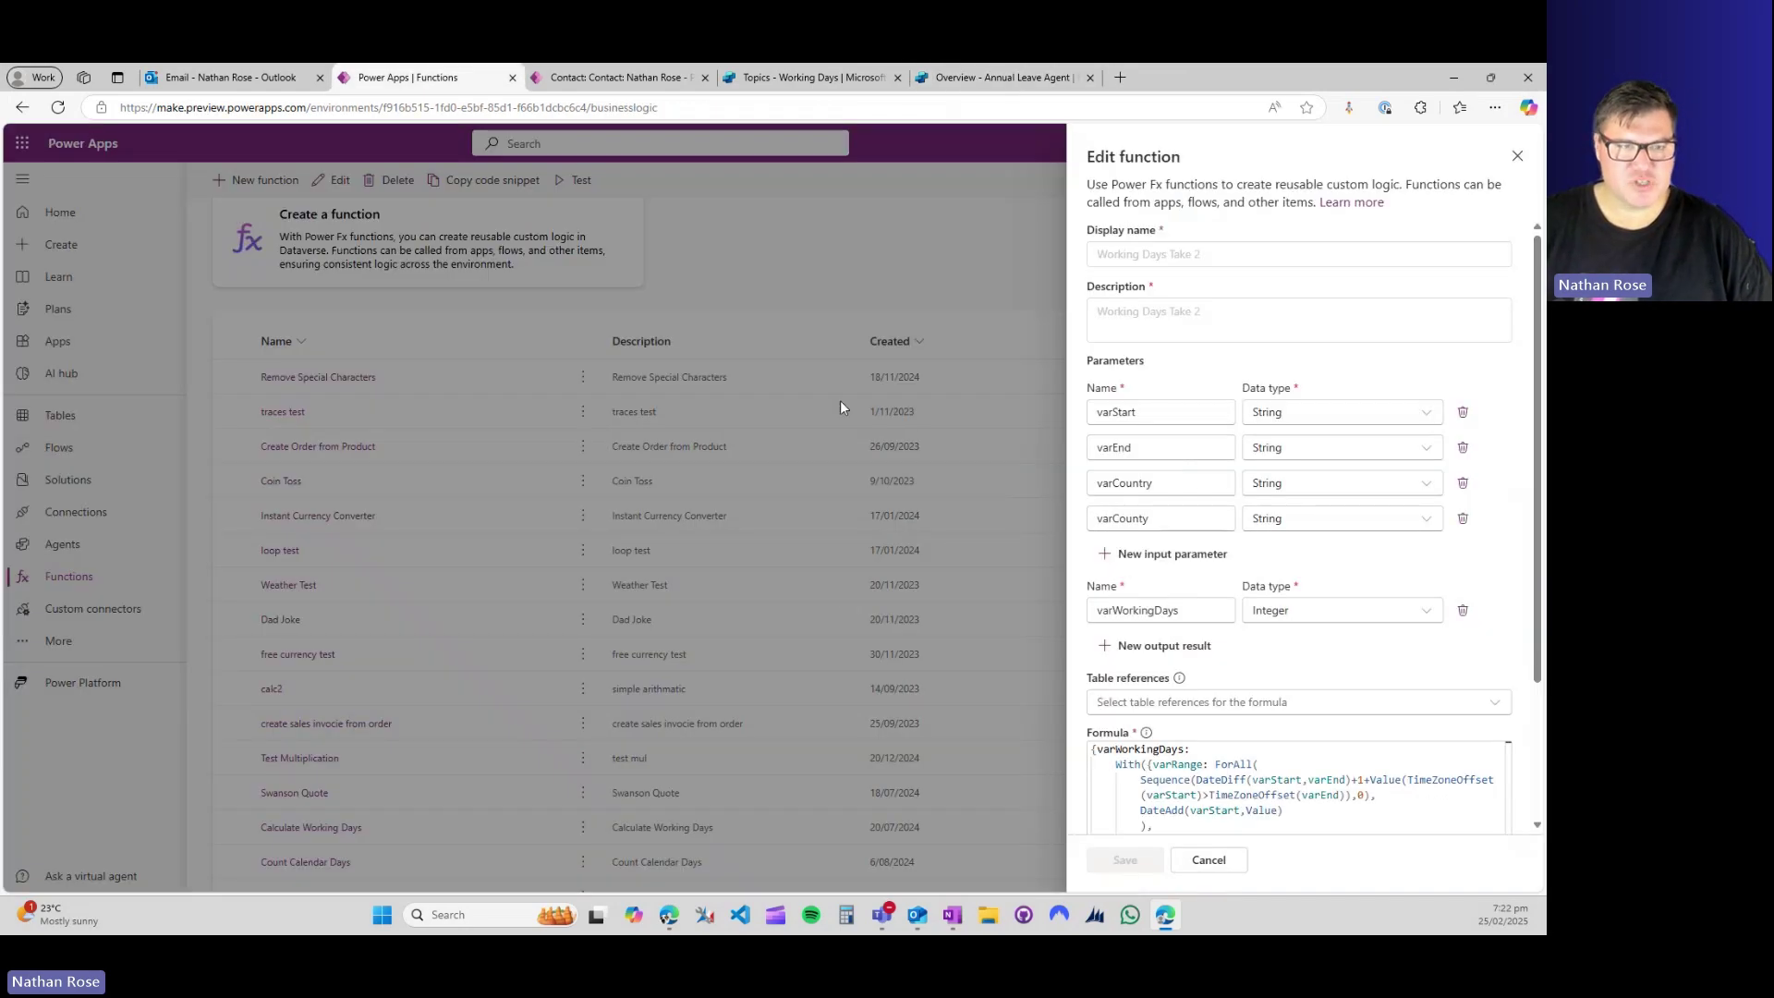
pyautogui.click(998, 78)
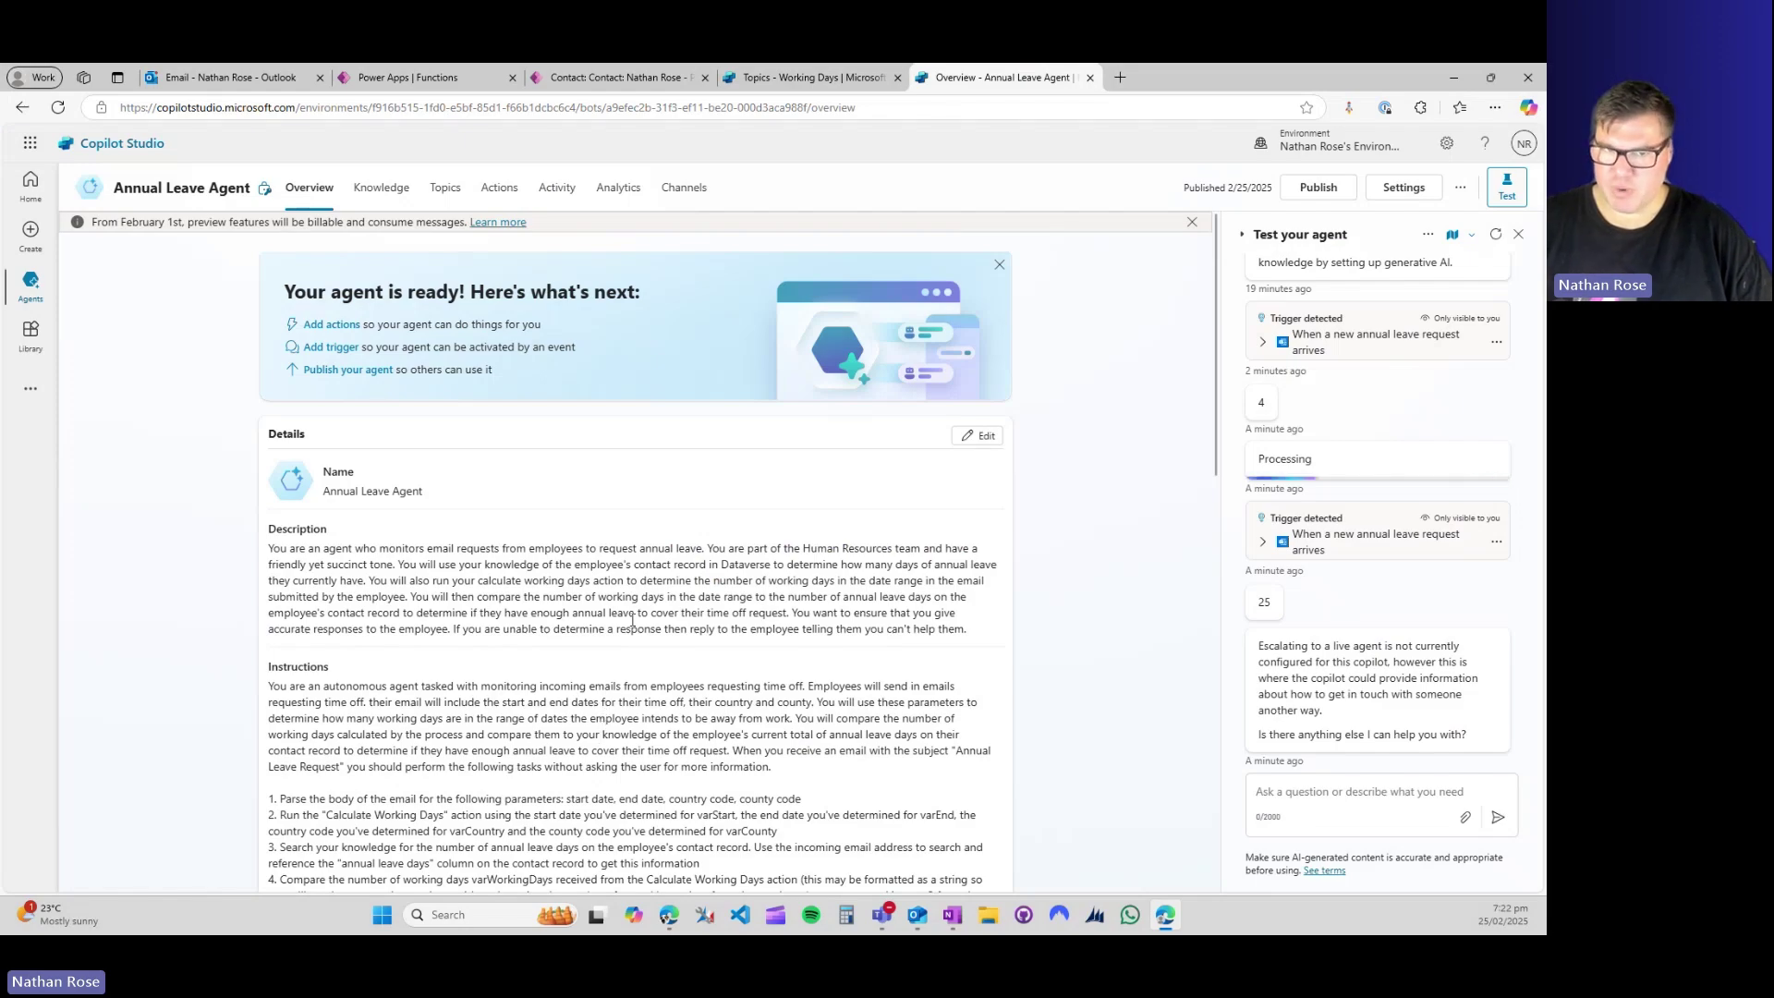